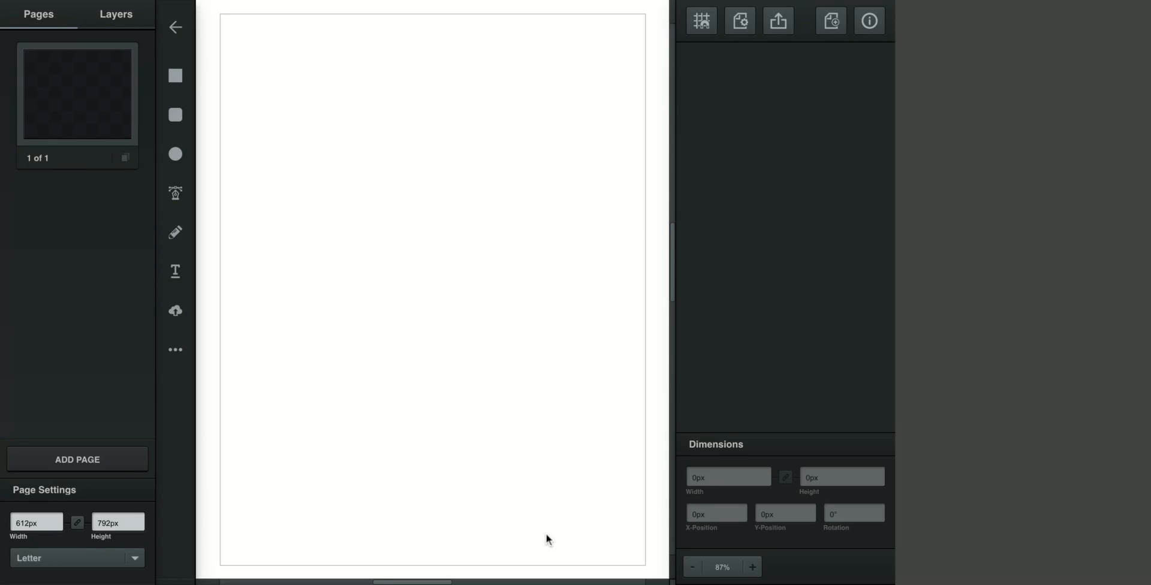
# - Draw a rectangle about 630 × 807 px that covers the whole page and slightly overlaps its edges
pyautogui.click(118, 19)
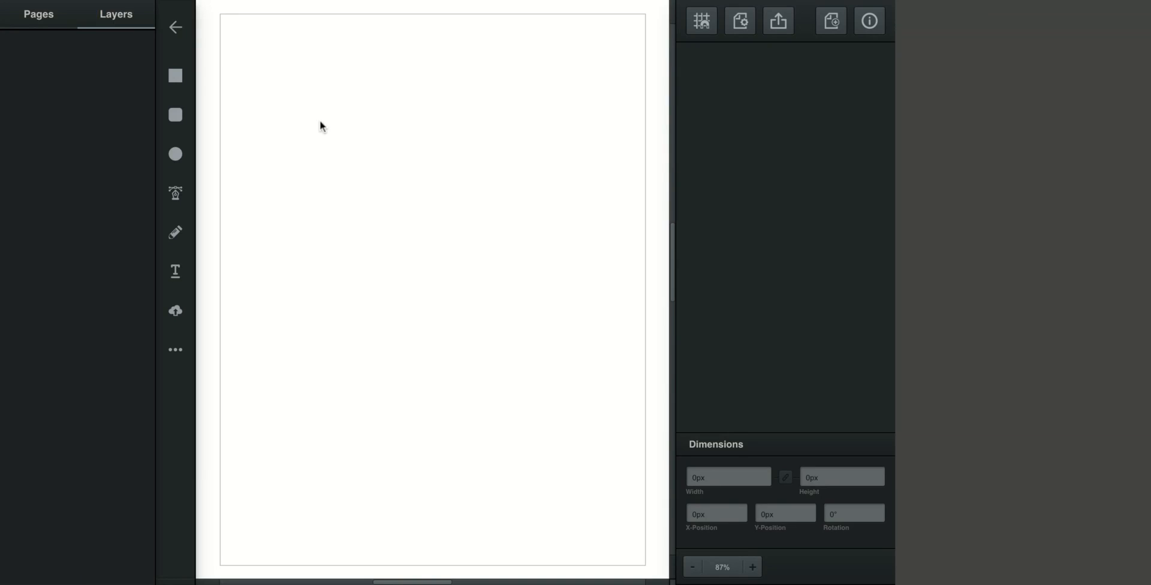
pyautogui.click(180, 76)
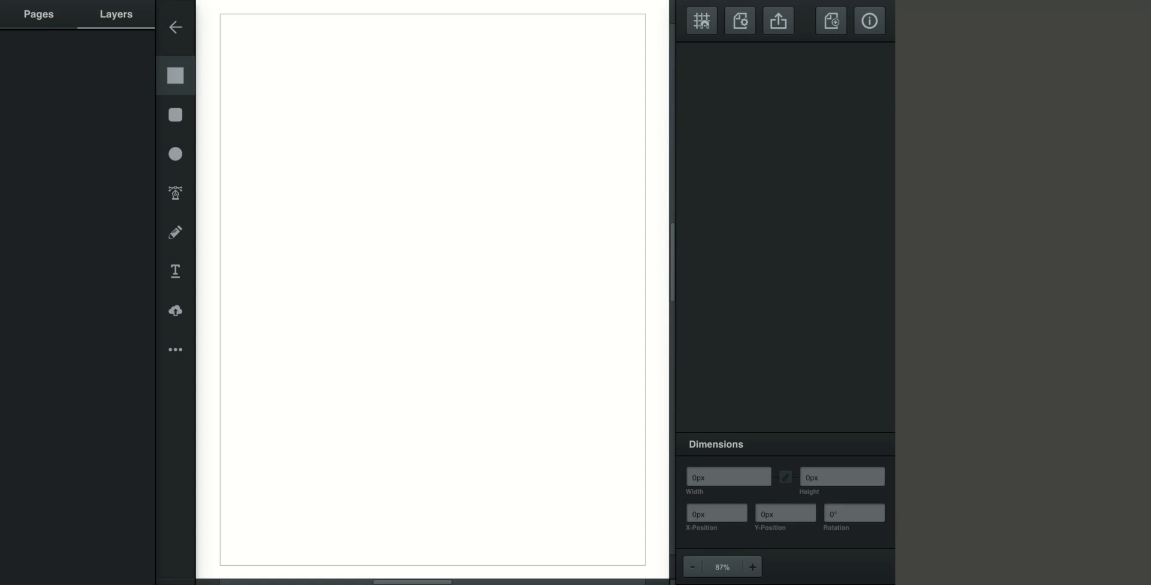
pyautogui.moveTo(213, 15)
pyautogui.mouseDown()
pyautogui.moveTo(521, 455)
pyautogui.moveTo(645, 548)
pyautogui.moveTo(651, 571)
pyautogui.mouseUp()
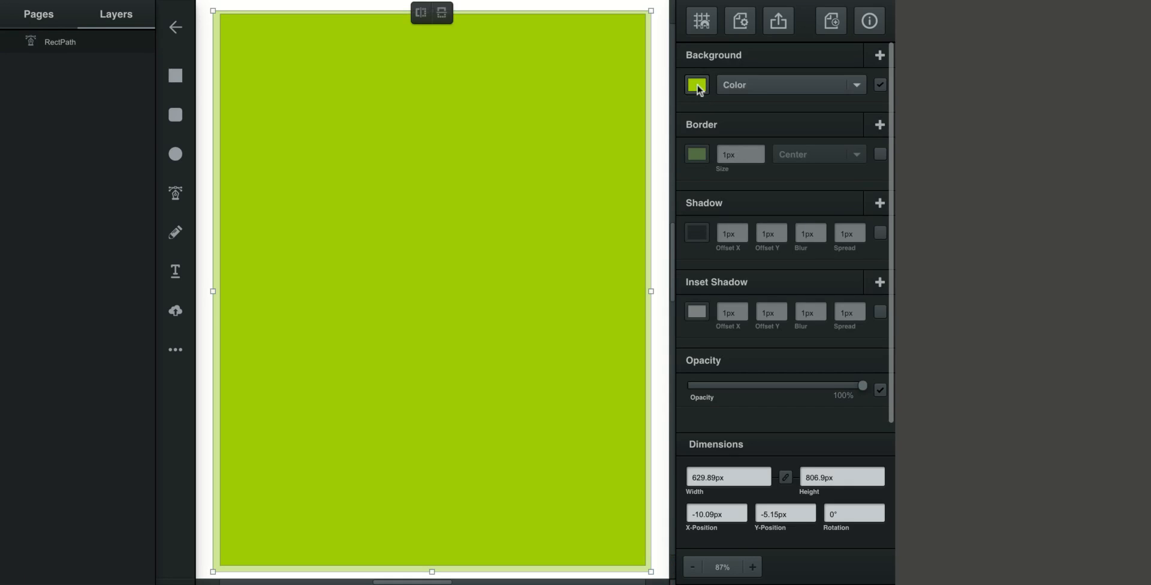
# - Change the rectangle's background fill to a pale lavender, about #ebdef8
pyautogui.click(697, 87)
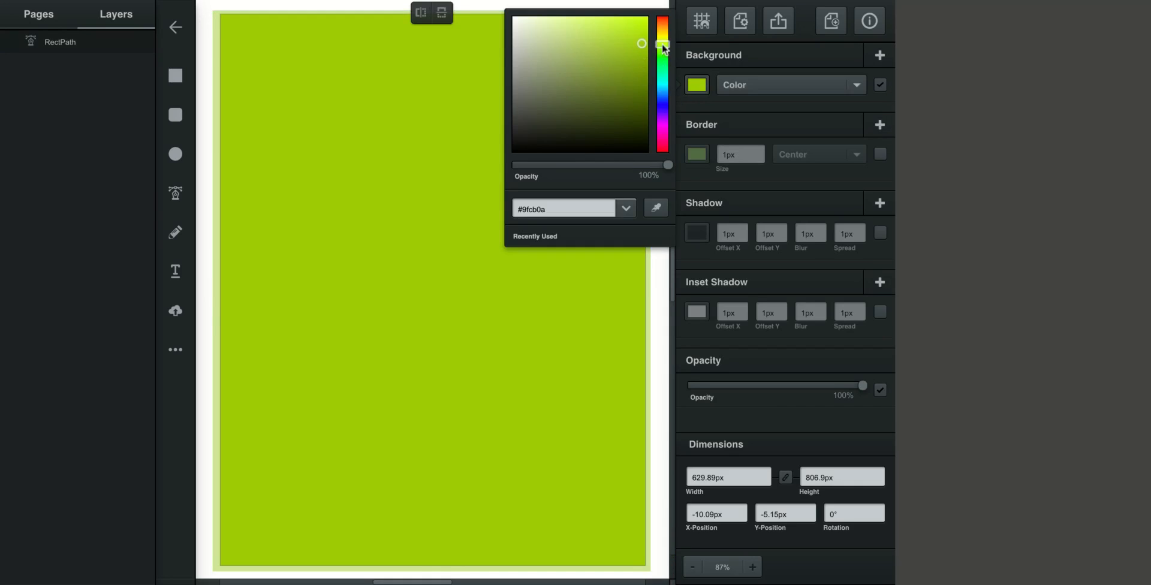
pyautogui.click(662, 66)
pyautogui.moveTo(663, 68); pyautogui.dragTo(663, 118)
pyautogui.moveTo(642, 44); pyautogui.dragTo(526, 19)
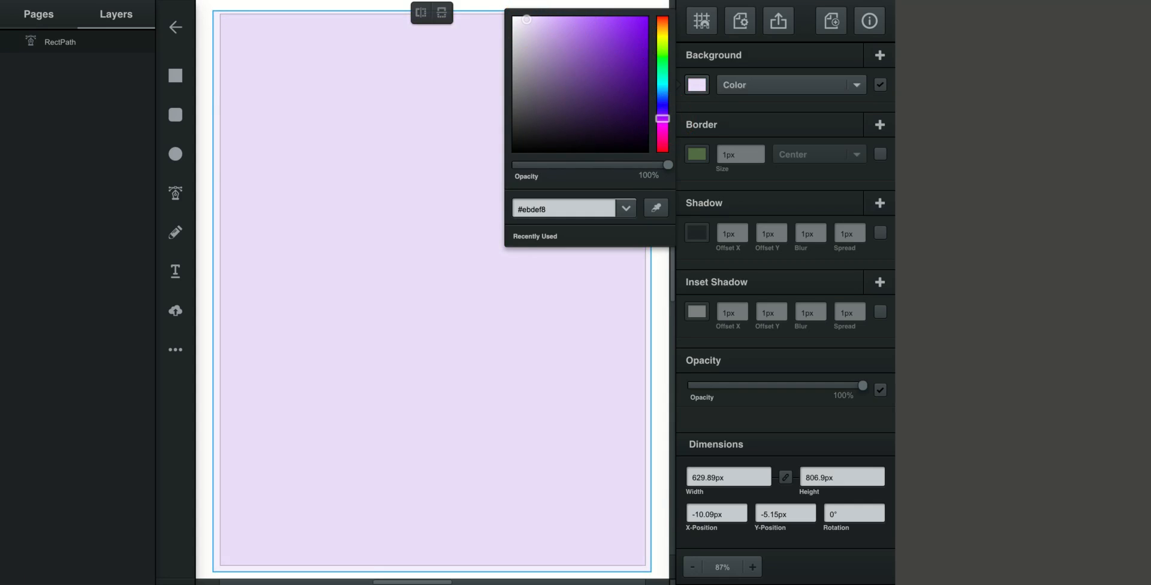
pyautogui.click(880, 87)
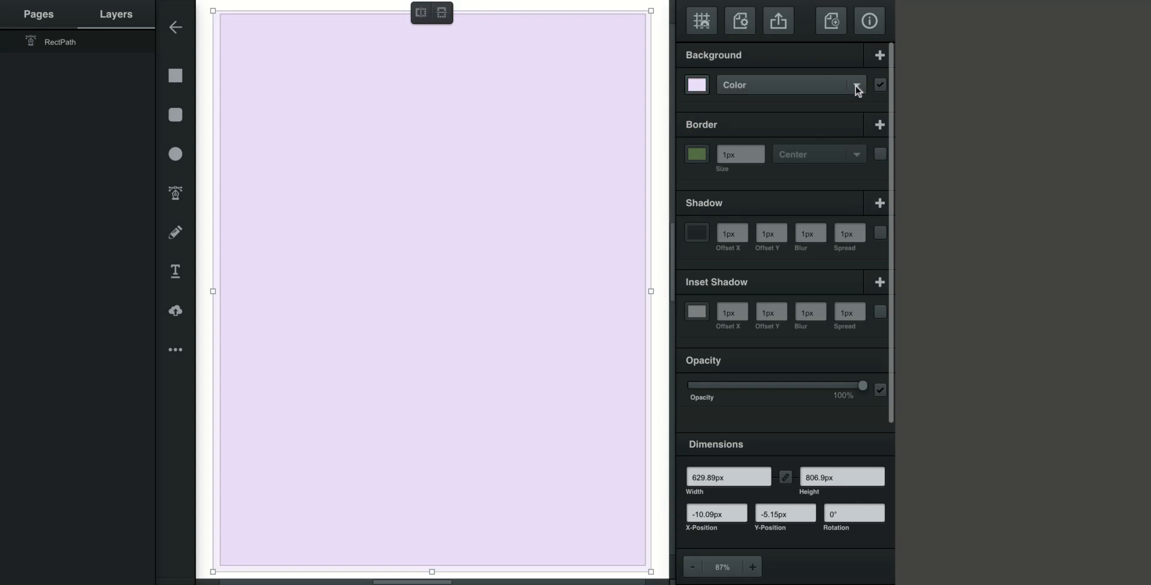
# - Switch the rectangle's fill to a linear gradient and set its upper color stop to pale lavender #f4e8fc
pyautogui.click(858, 89)
pyautogui.click(831, 120)
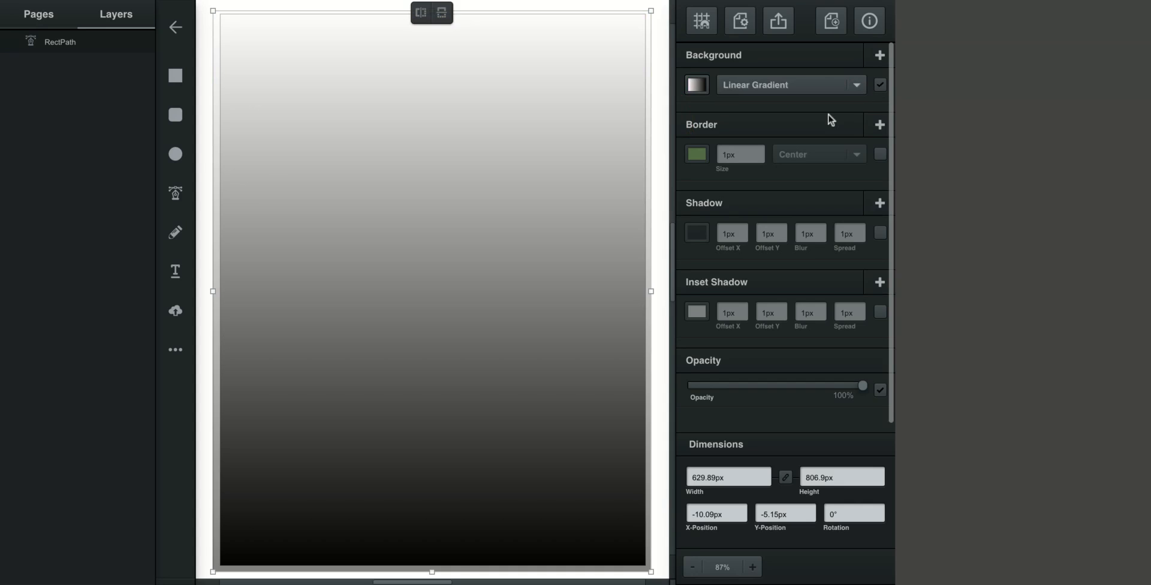
pyautogui.click(697, 85)
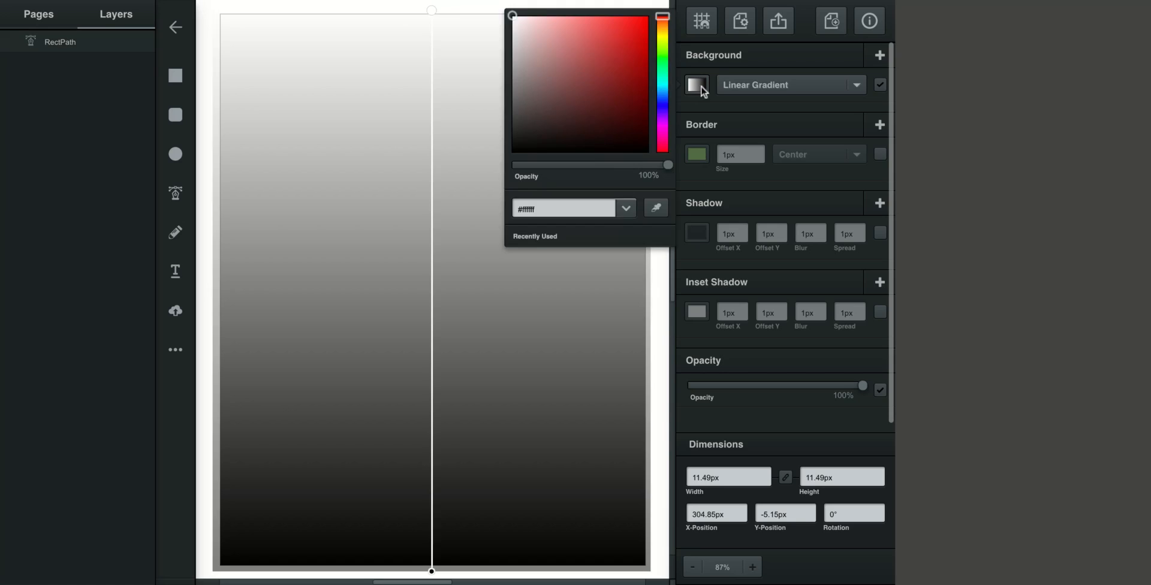
pyautogui.click(432, 11)
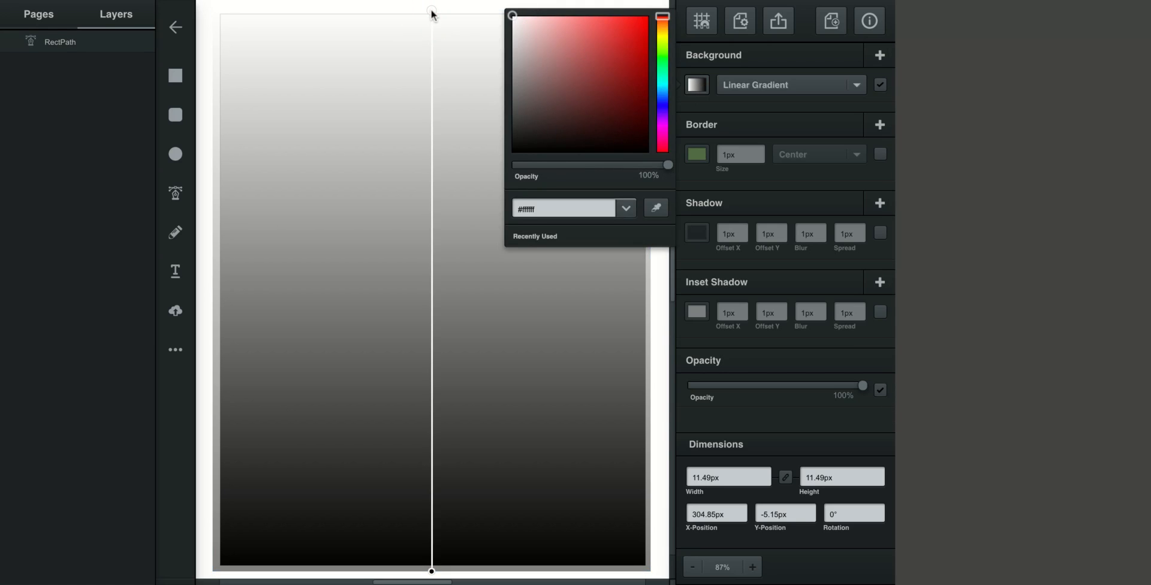
pyautogui.click(663, 121)
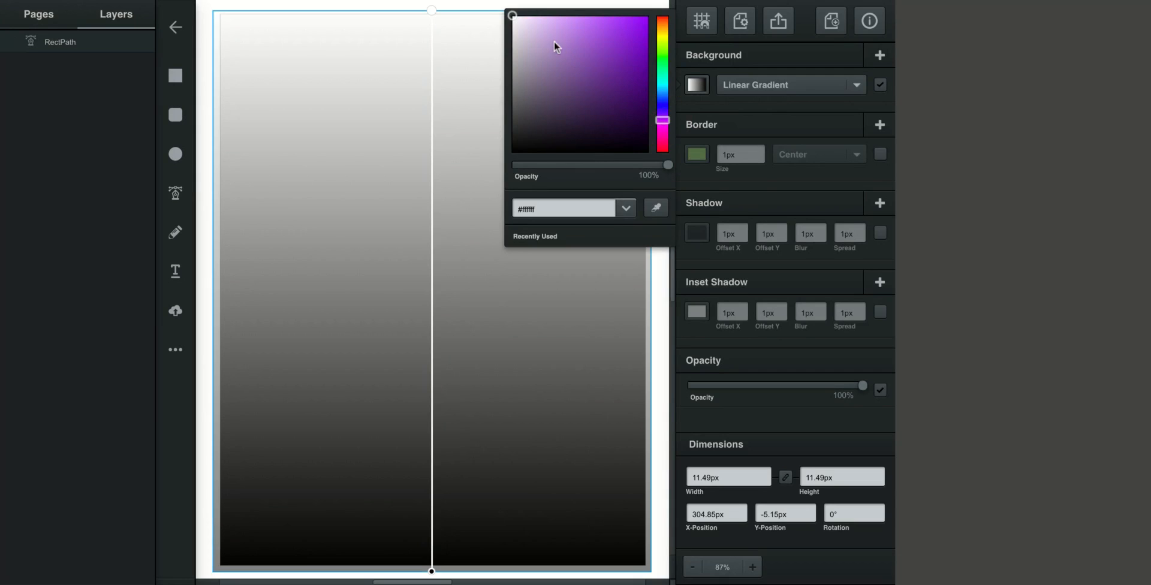
pyautogui.click(531, 26)
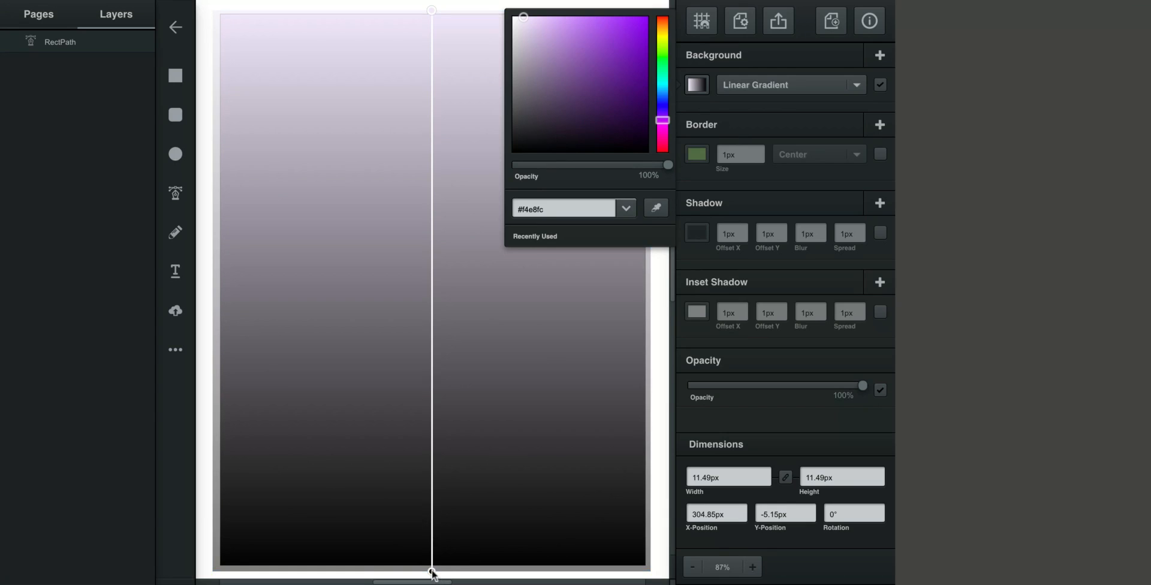
# - Set the gradient's lower color stop to a muted purple, about #9581a4
pyautogui.click(431, 572)
pyautogui.click(662, 120)
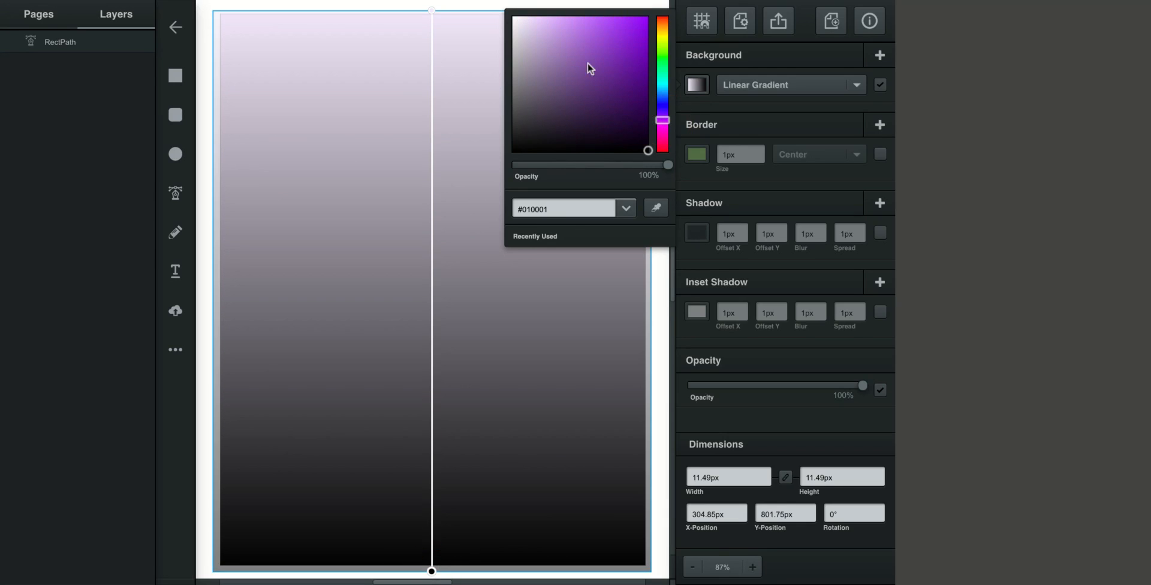
pyautogui.click(529, 45)
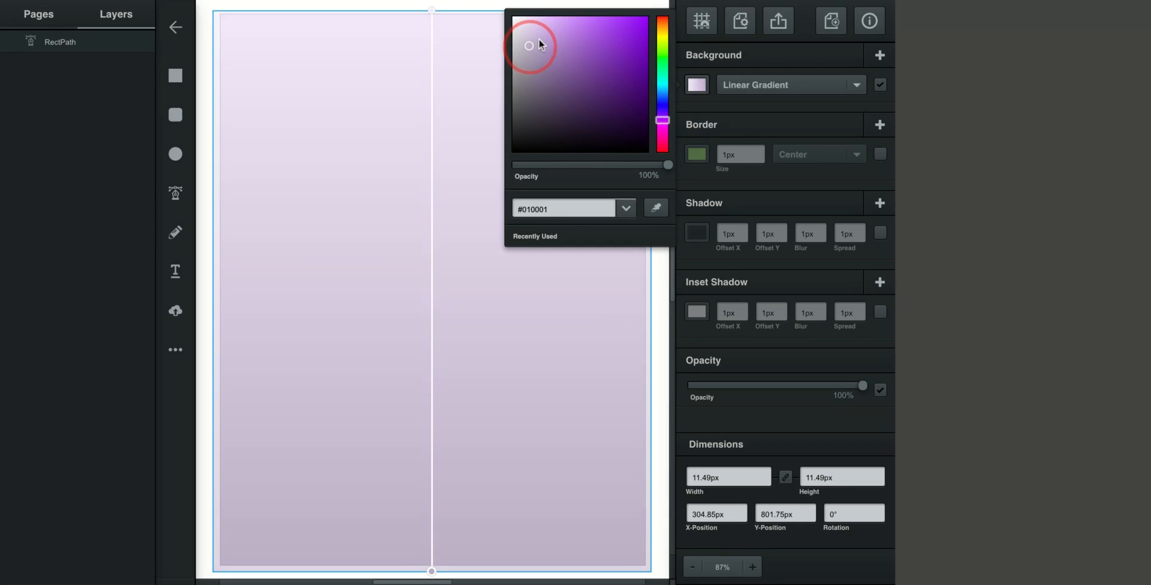
pyautogui.moveTo(530, 46)
pyautogui.mouseDown()
pyautogui.moveTo(535, 80)
pyautogui.moveTo(534, 57)
pyautogui.moveTo(541, 64)
pyautogui.mouseUp()
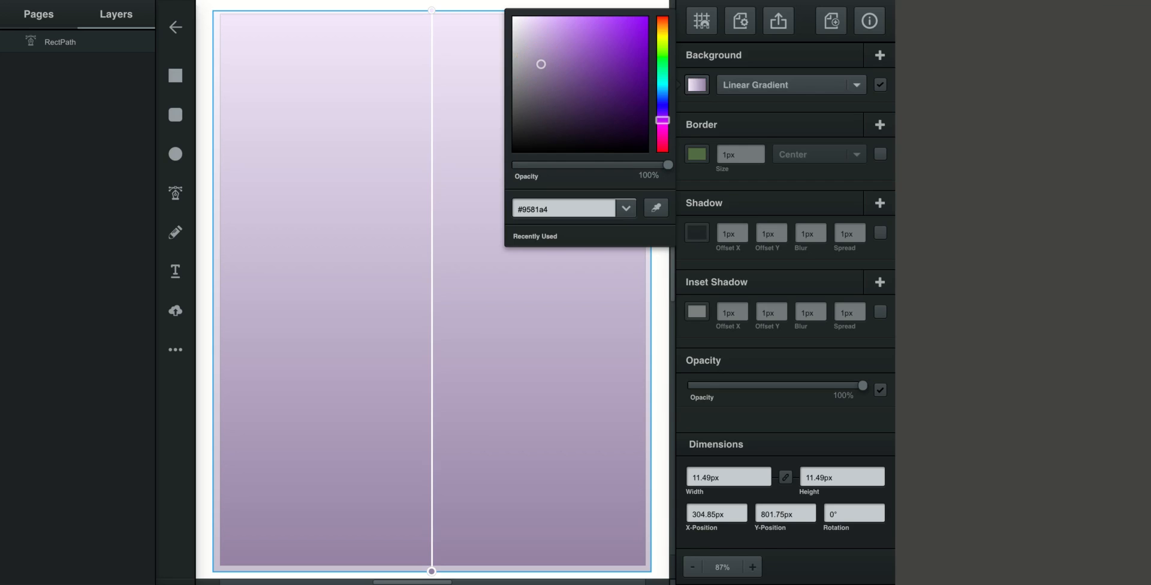
# - Return the rectangle's fill from the linear gradient to the solid lavender color
pyautogui.click(432, 12)
pyautogui.click(820, 95)
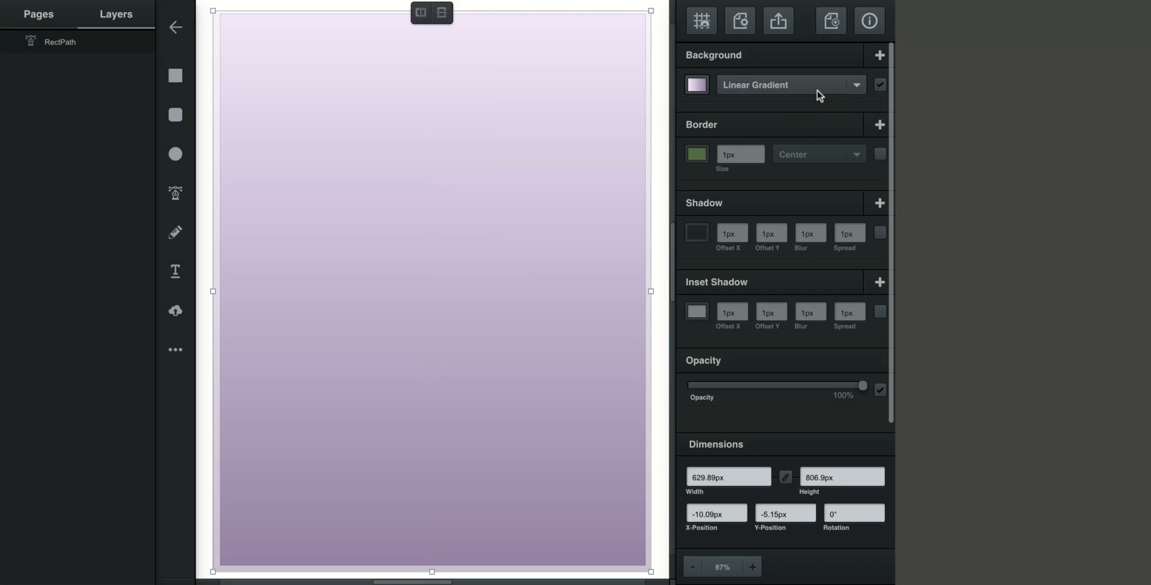
pyautogui.click(790, 58)
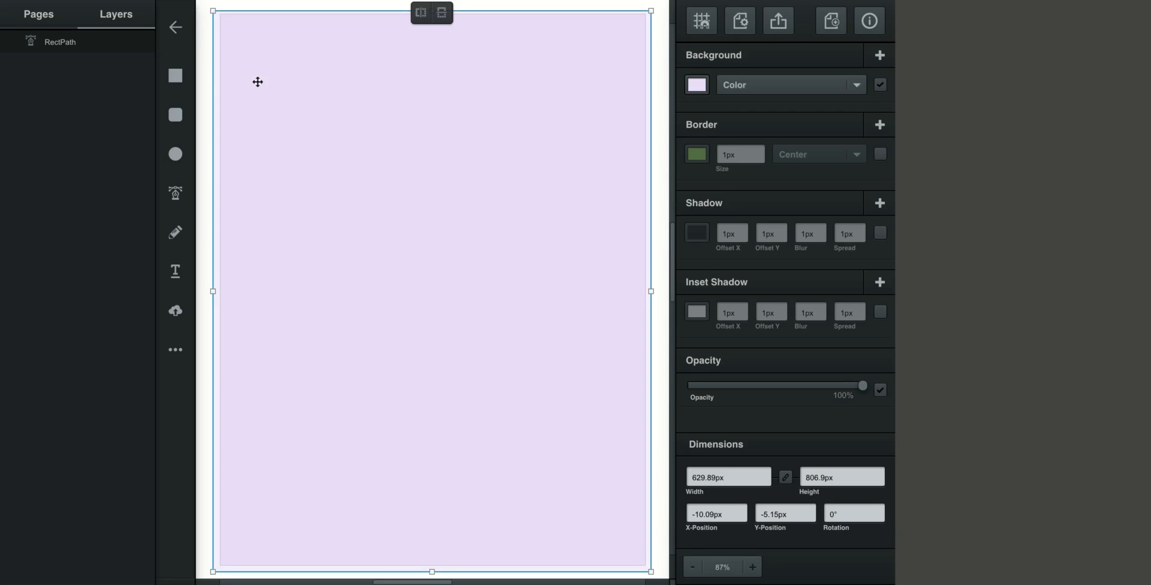
pyautogui.click(659, 126)
pyautogui.click(557, 120)
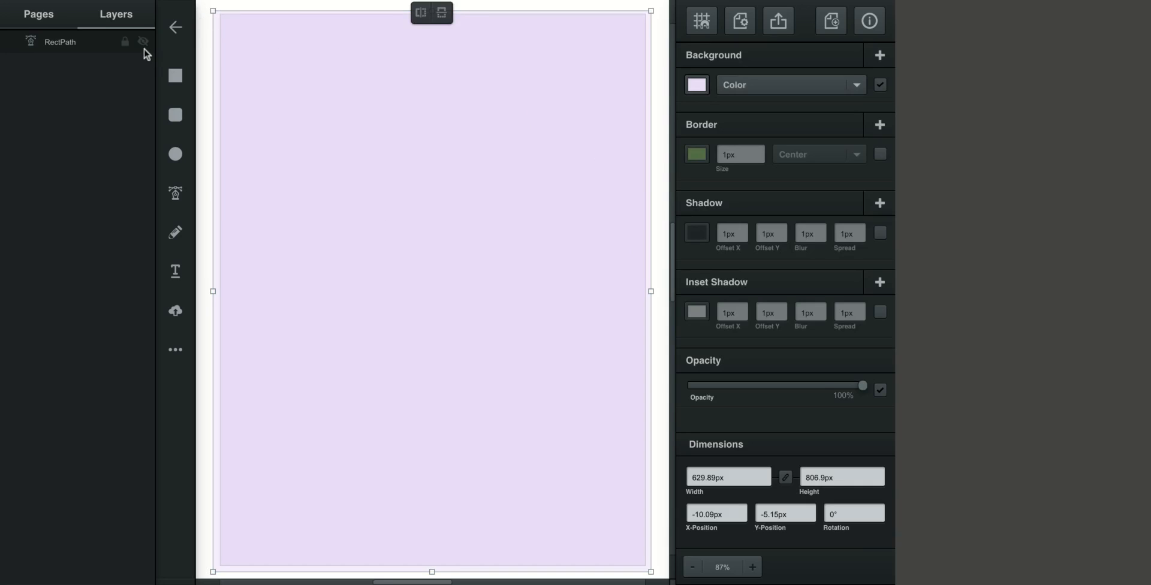
# - Lock the rectangle's layer and rename it "Background Color"
pyautogui.click(125, 43)
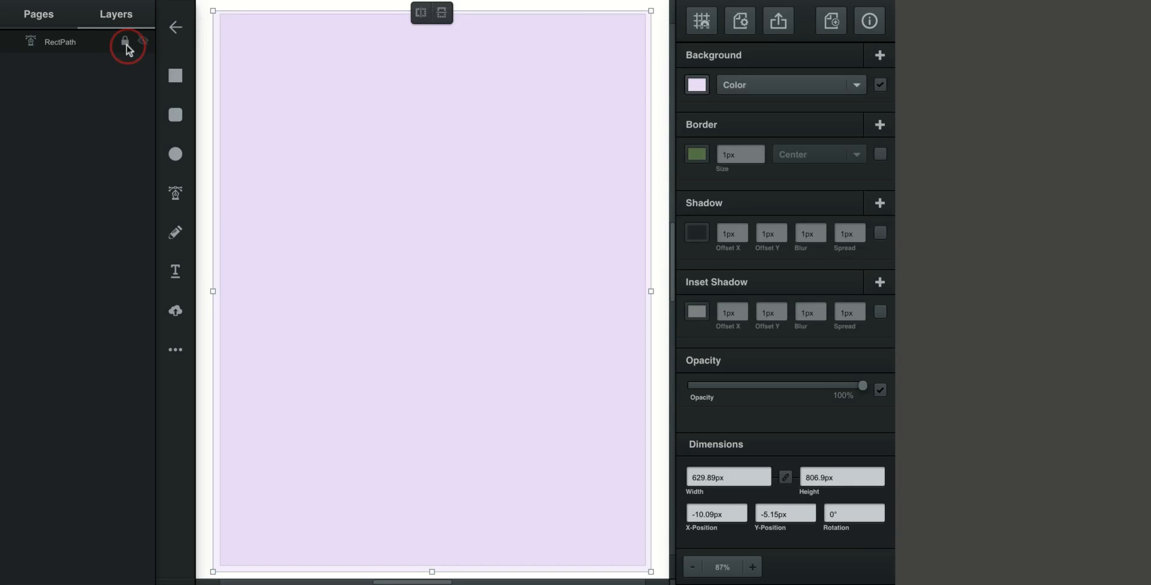
pyautogui.doubleClick(70, 43)
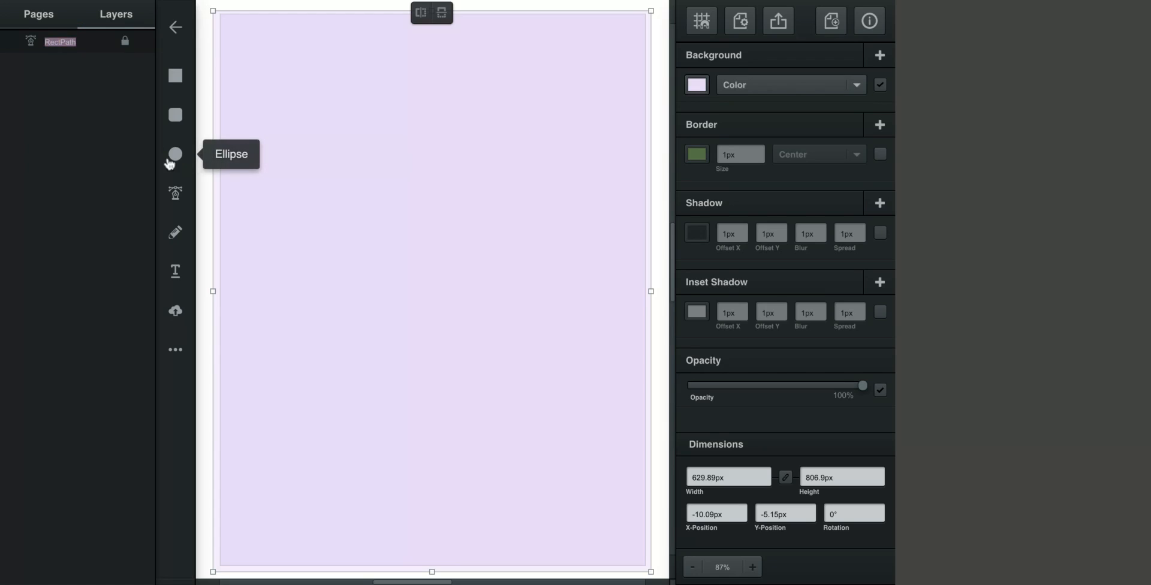
pyautogui.click(63, 43)
pyautogui.write('Bad')
pyautogui.write('kground Colo')
pyautogui.write('r')
pyautogui.press('Return')
pyautogui.click(660, 54)
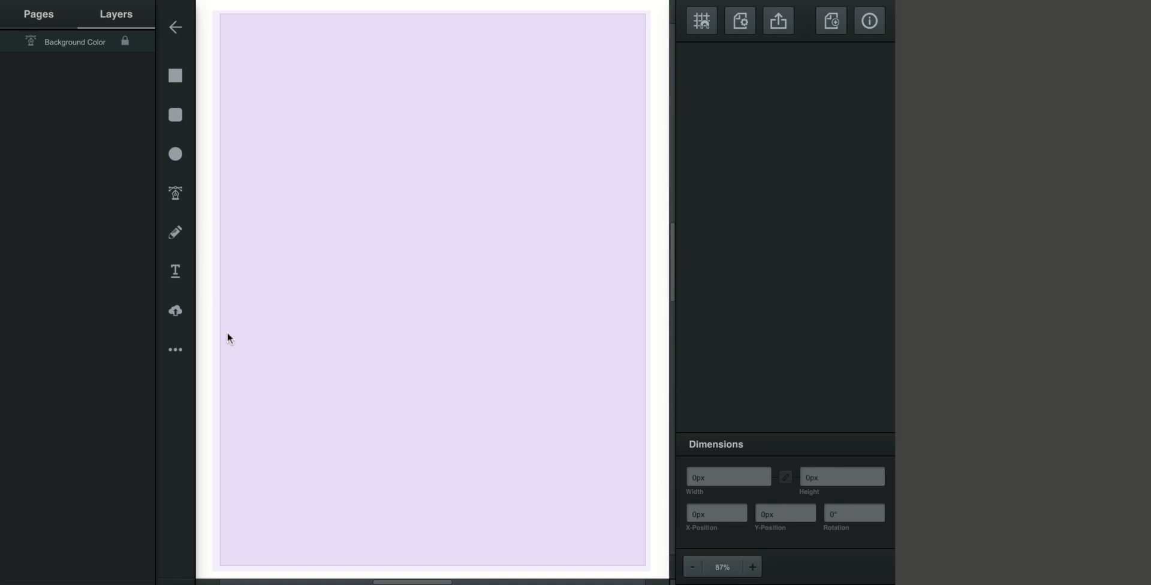
# - Import the portrait photo, enlarge it to about 905 × 905 px and position it so the face fills the page
pyautogui.click(176, 312)
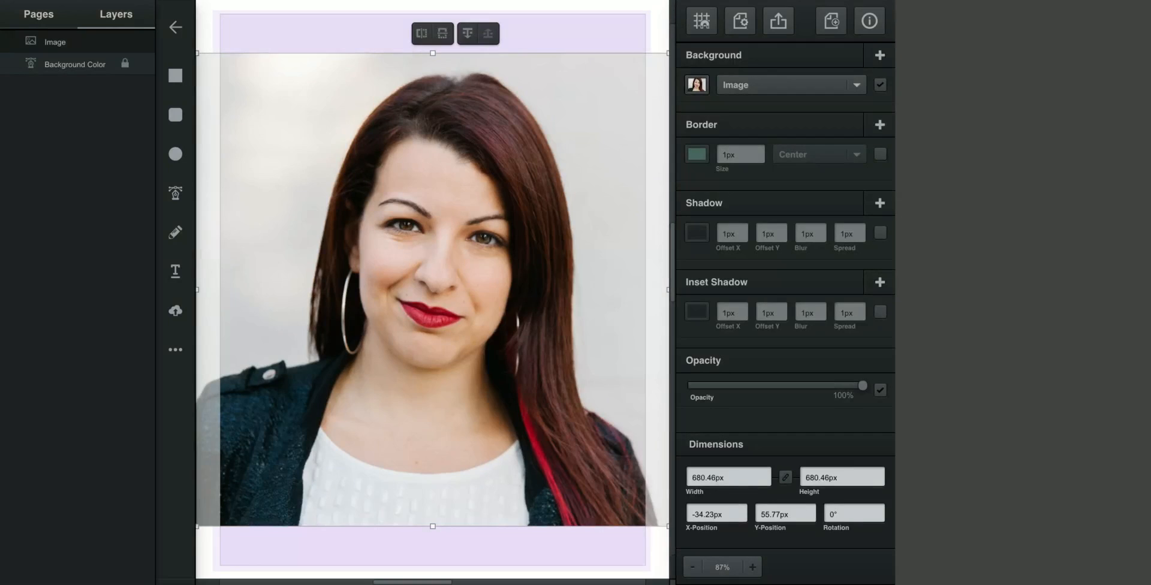
pyautogui.moveTo(437, 213); pyautogui.dragTo(411, 163)
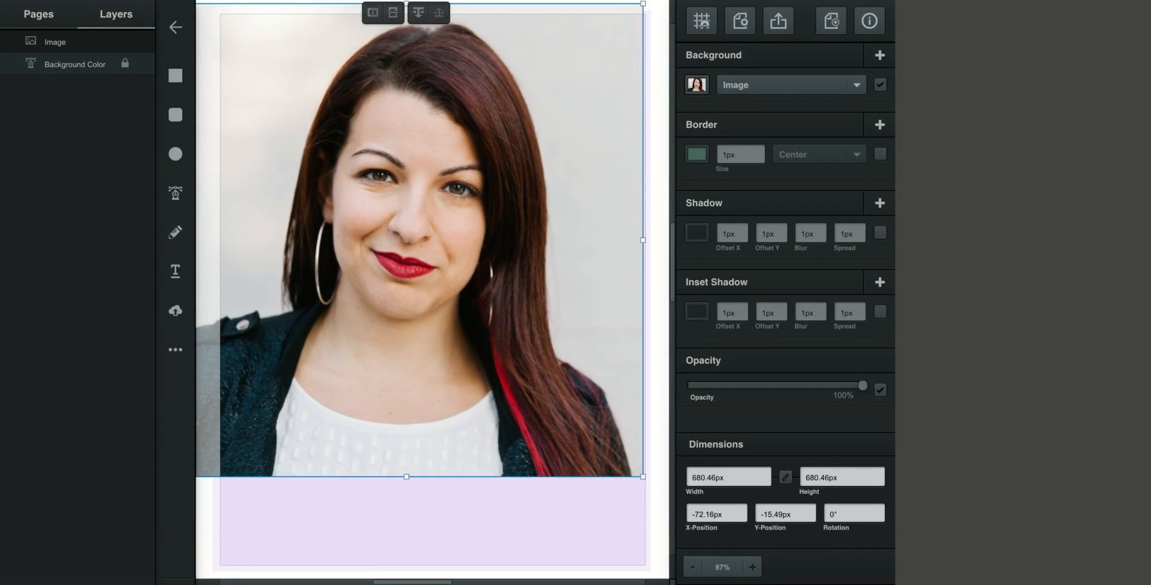
pyautogui.scroll(-2, 469, 197)
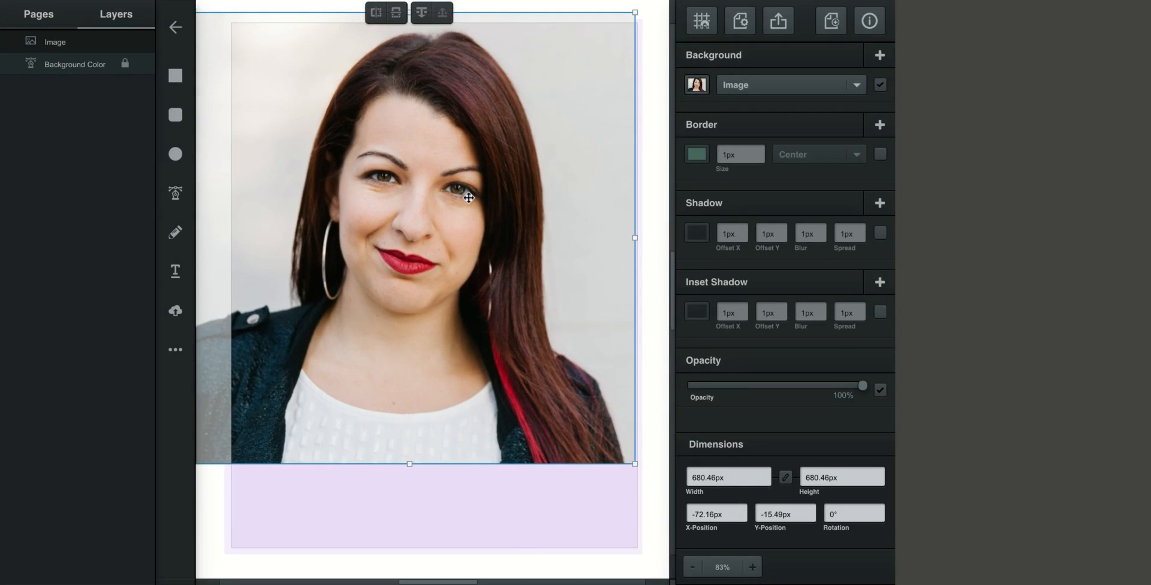
pyautogui.click(693, 568)
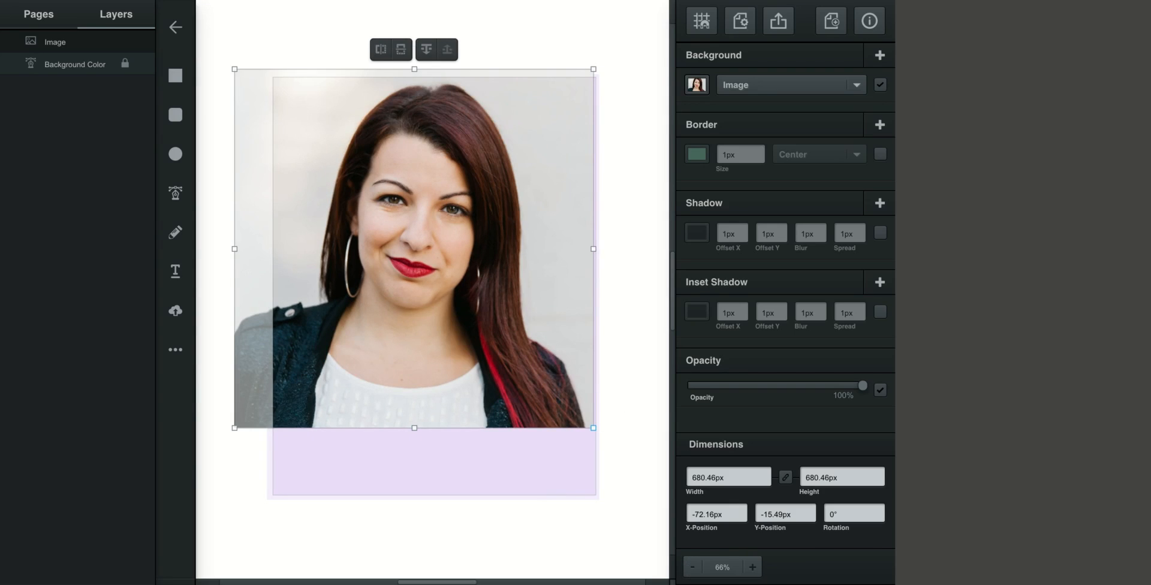
pyautogui.moveTo(596, 429); pyautogui.dragTo(677, 524)
pyautogui.moveTo(459, 236); pyautogui.dragTo(478, 264)
pyautogui.moveTo(254, 99); pyautogui.dragTo(231, 77)
pyautogui.moveTo(496, 180); pyautogui.dragTo(458, 179)
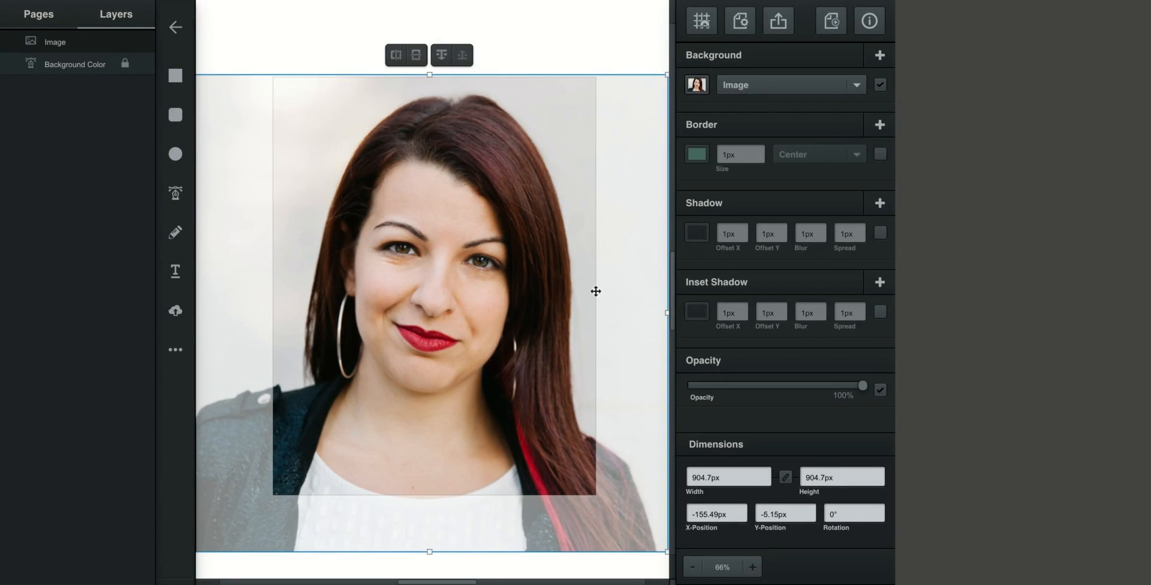
# - Reduce the portrait photo's opacity to 50%
pyautogui.scroll(-1, 779, 219)
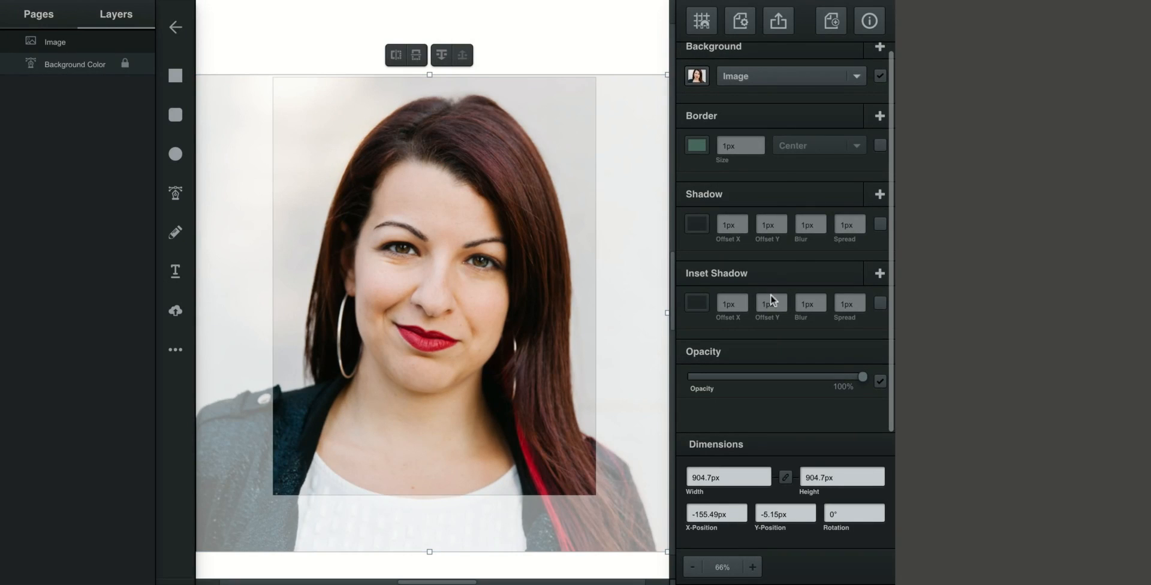
pyautogui.click(862, 378)
pyautogui.moveTo(861, 377); pyautogui.dragTo(775, 377)
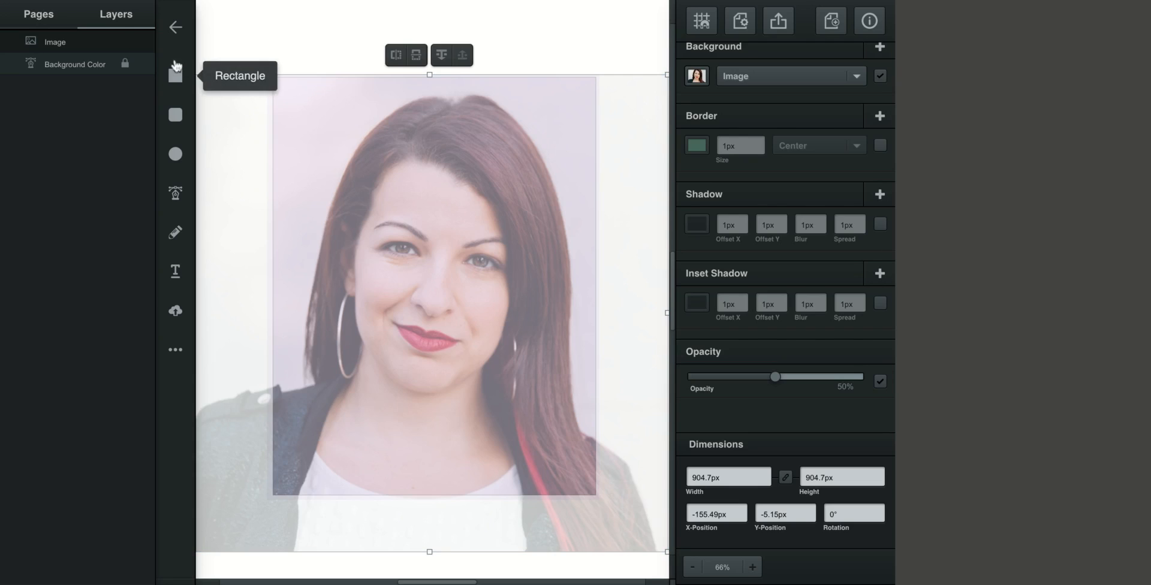
# - Lock the portrait photo's Image layer
pyautogui.moveTo(133, 46)
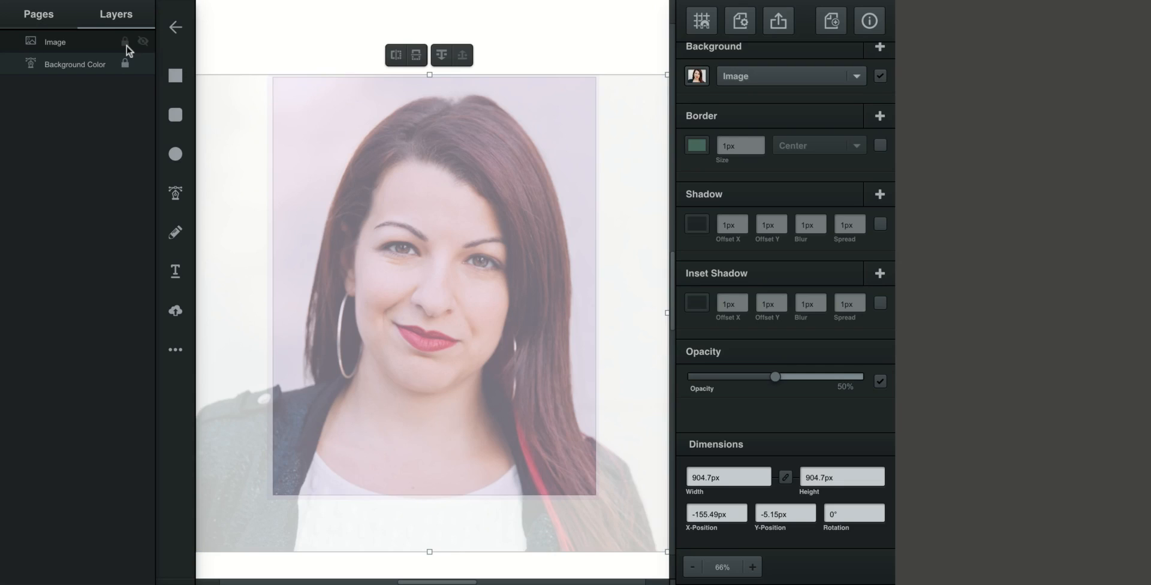
pyautogui.click(125, 42)
pyautogui.click(93, 43)
pyautogui.doubleClick(75, 44)
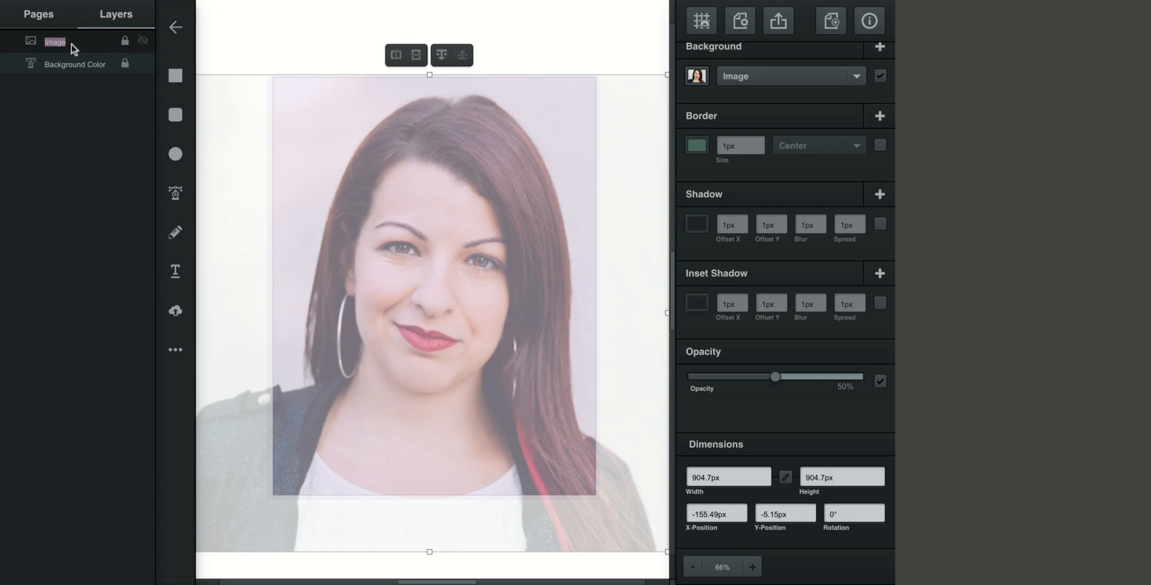
pyautogui.click(178, 198)
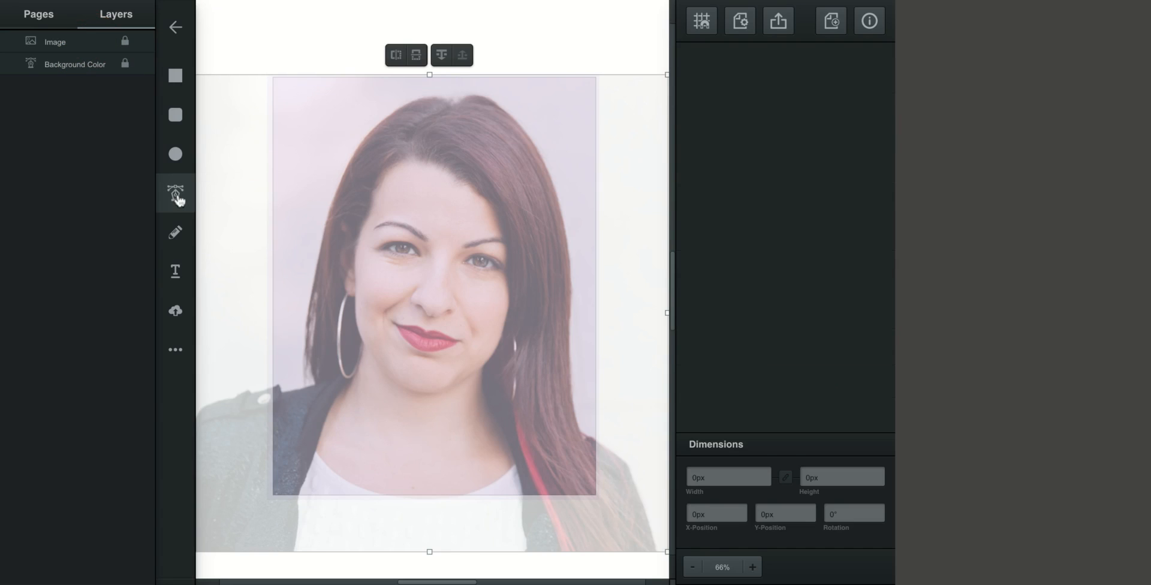
pyautogui.click(178, 198)
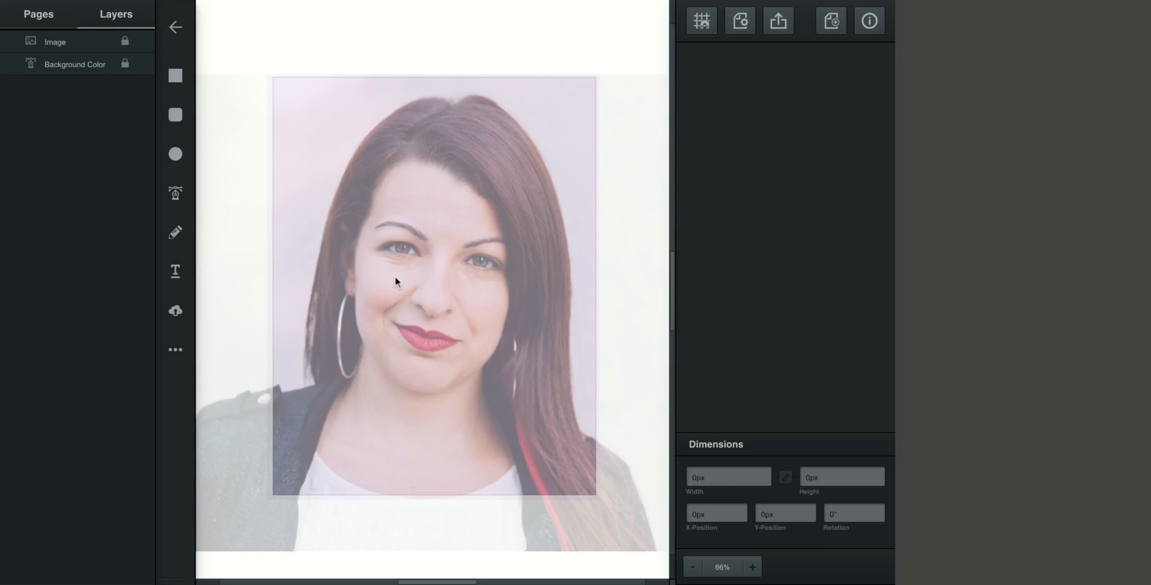
pyautogui.scroll(3, 477, 225)
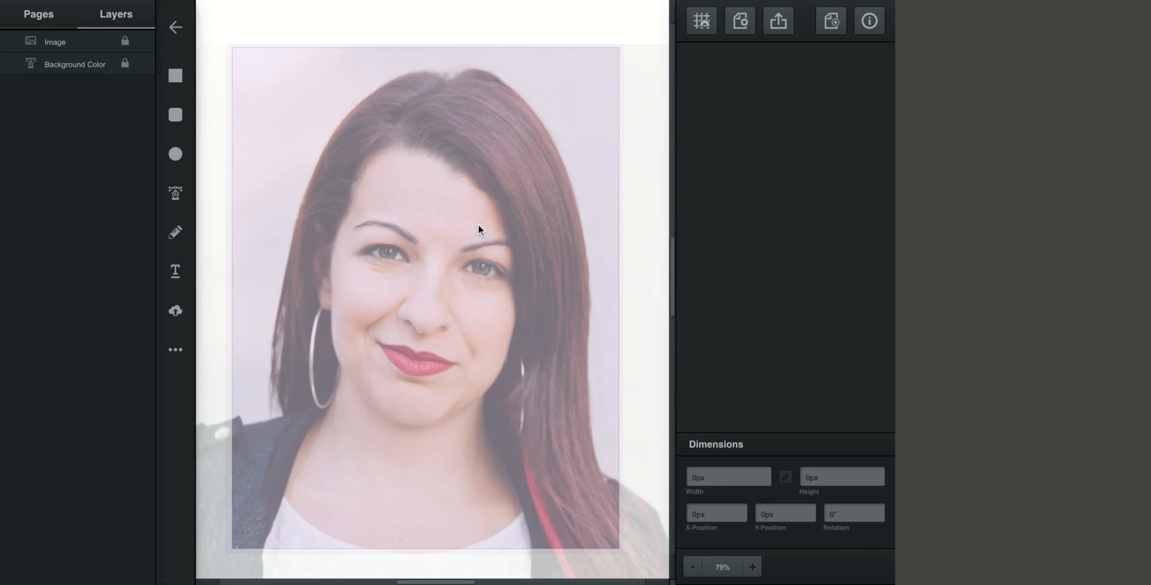
pyautogui.scroll(4, 478, 224)
pyautogui.scroll(-3, 478, 224)
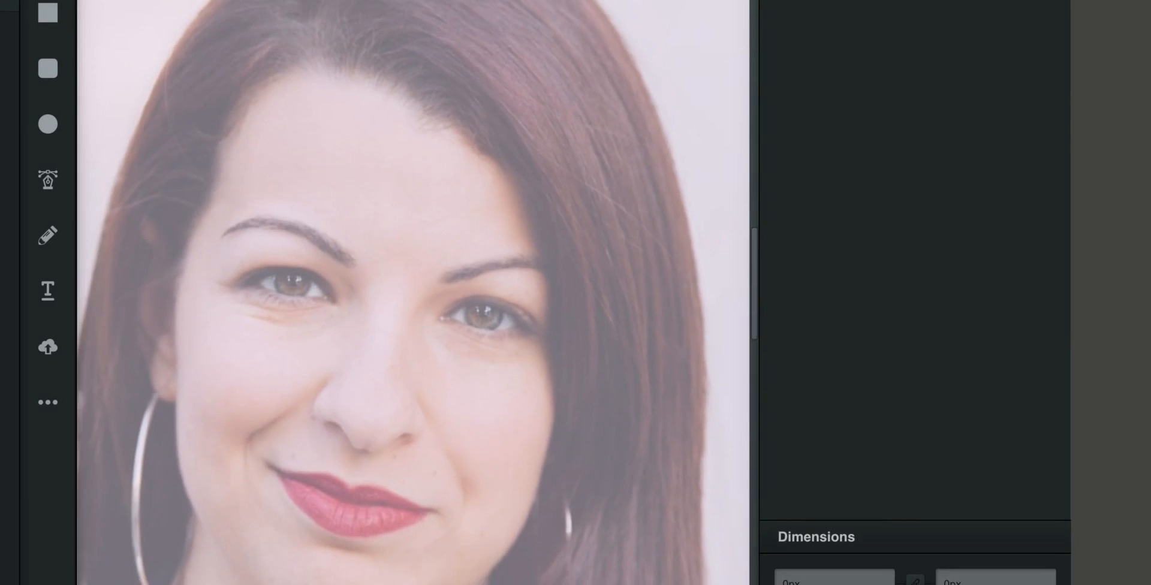
pyautogui.scroll(-1, 479, 225)
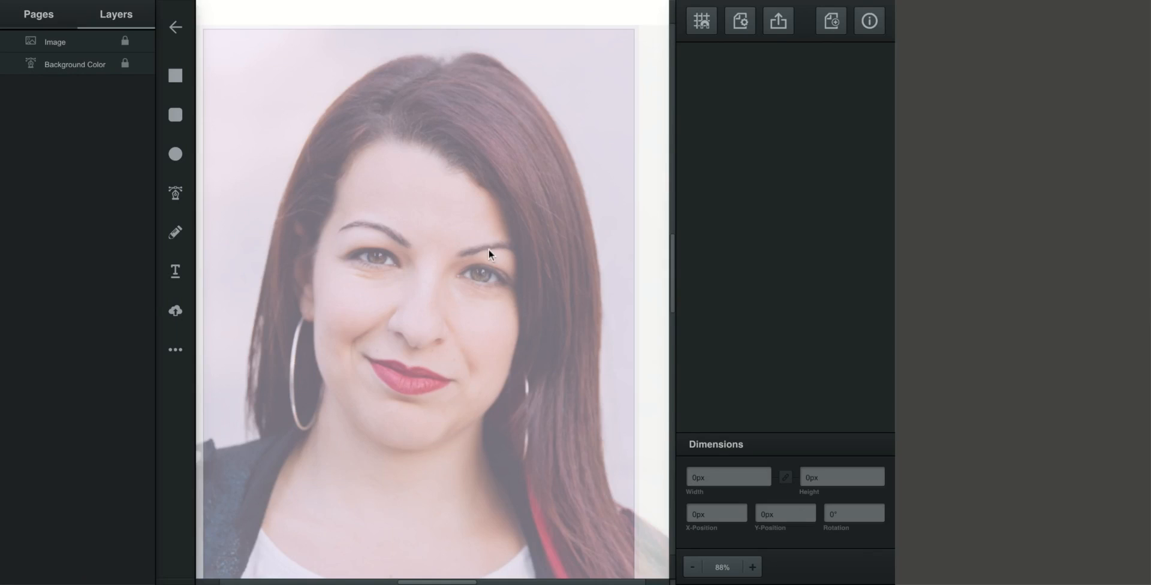
pyautogui.scroll(-3, 478, 225)
# - Trace the upper eyelid of the eye on the photo's right side with an open curved Pen path about 62 × 18 px
pyautogui.click(753, 566)
pyautogui.click(753, 566)
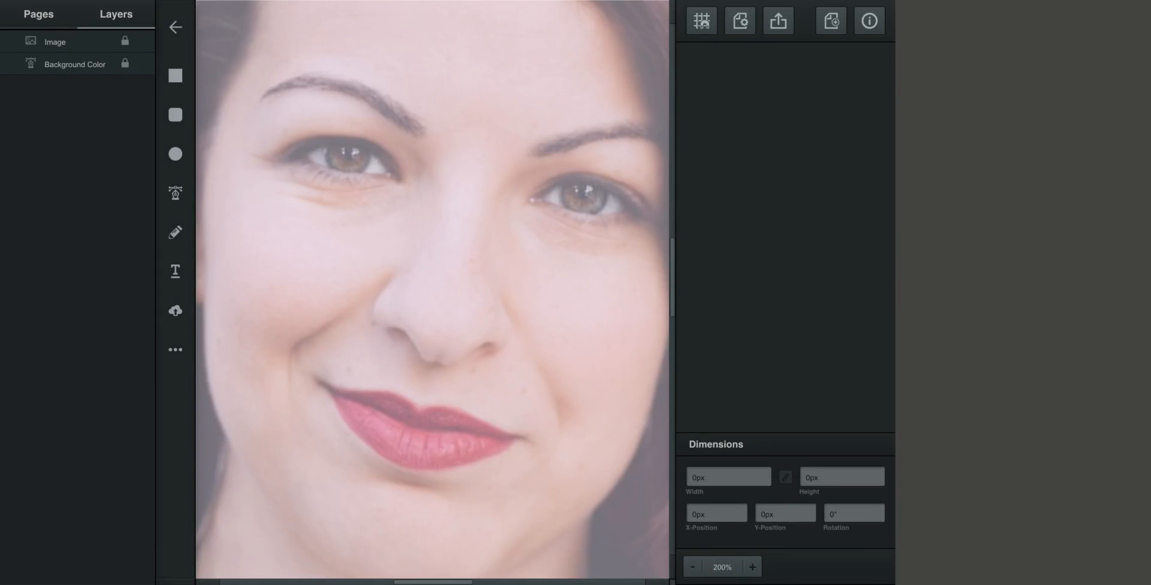
pyautogui.moveTo(514, 198); pyautogui.dragTo(298, 323)
pyautogui.moveTo(481, 172); pyautogui.dragTo(432, 154)
pyautogui.moveTo(393, 265); pyautogui.dragTo(476, 239)
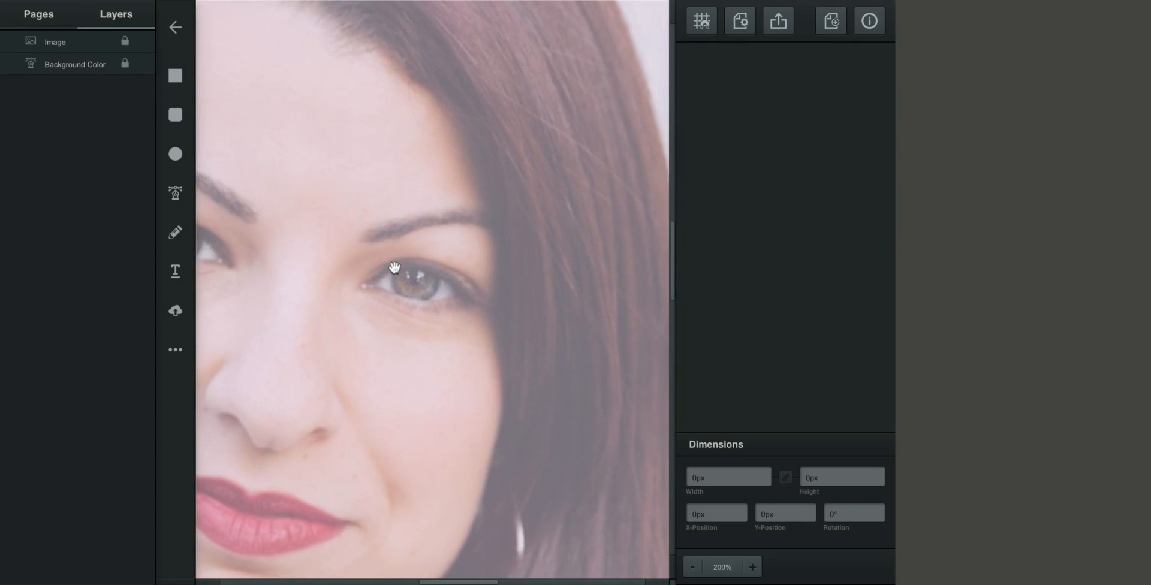
pyautogui.click(173, 195)
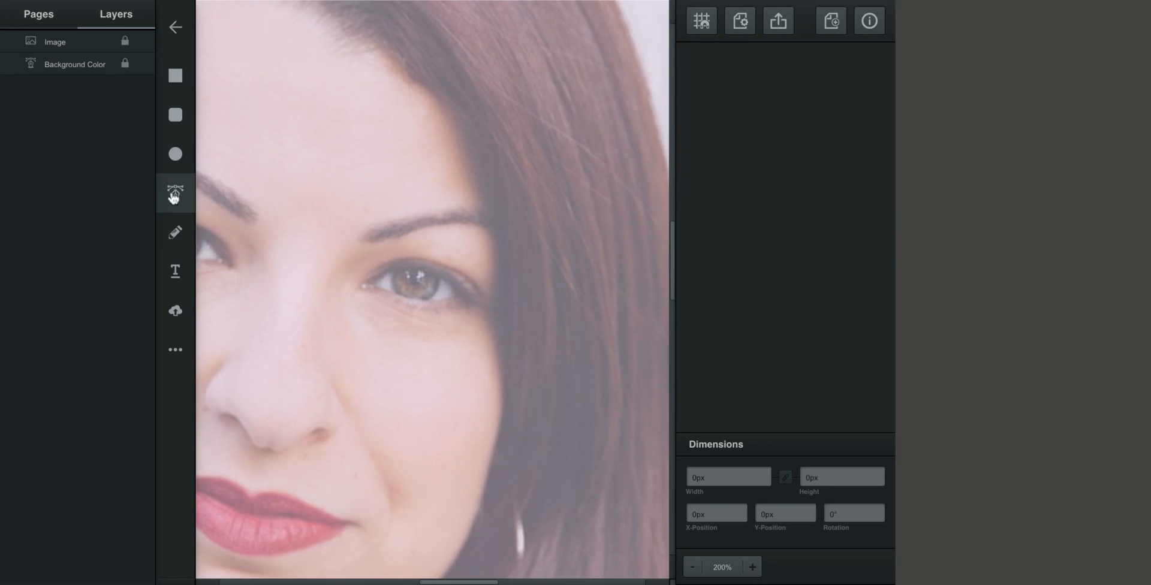
pyautogui.click(365, 286)
pyautogui.moveTo(420, 265); pyautogui.dragTo(453, 271)
pyautogui.click(463, 292)
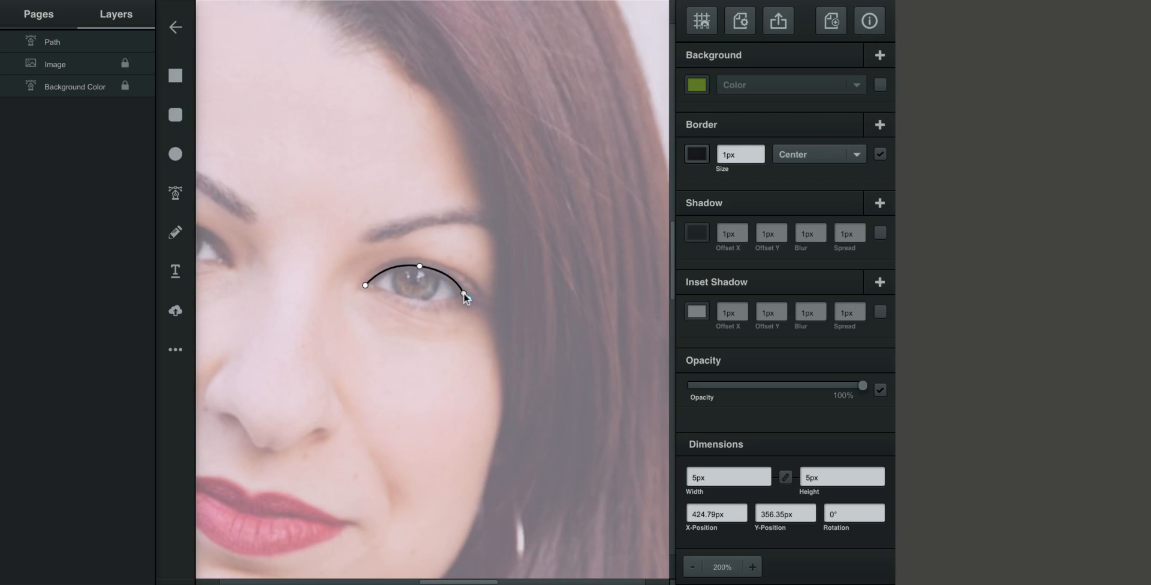
pyautogui.press('Escape')
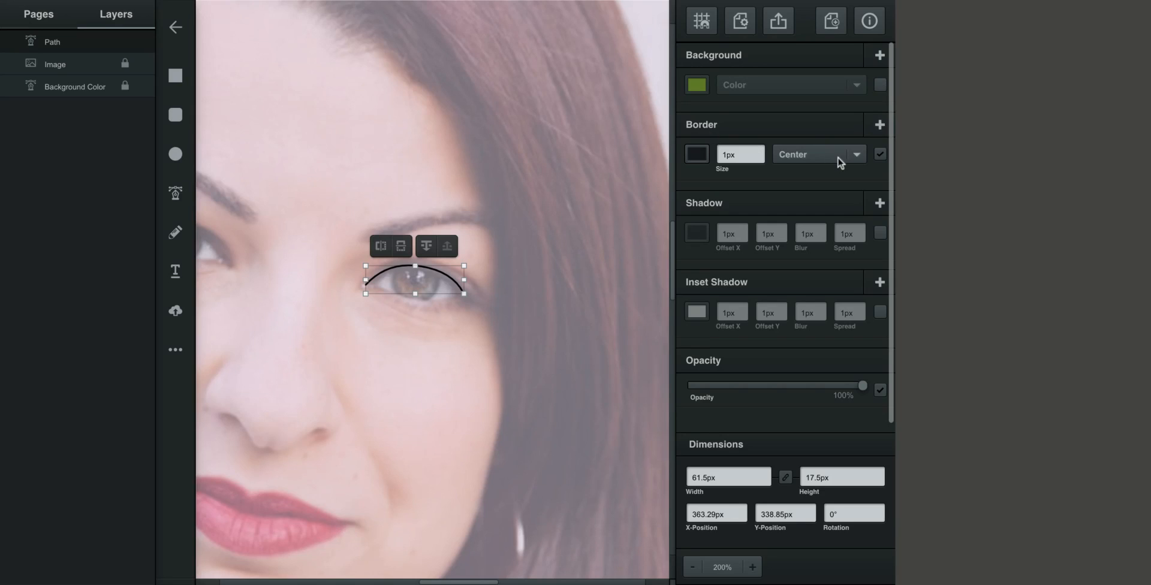
# - Set the upper eyelid path's border color to dark purple #36205a
pyautogui.click(697, 154)
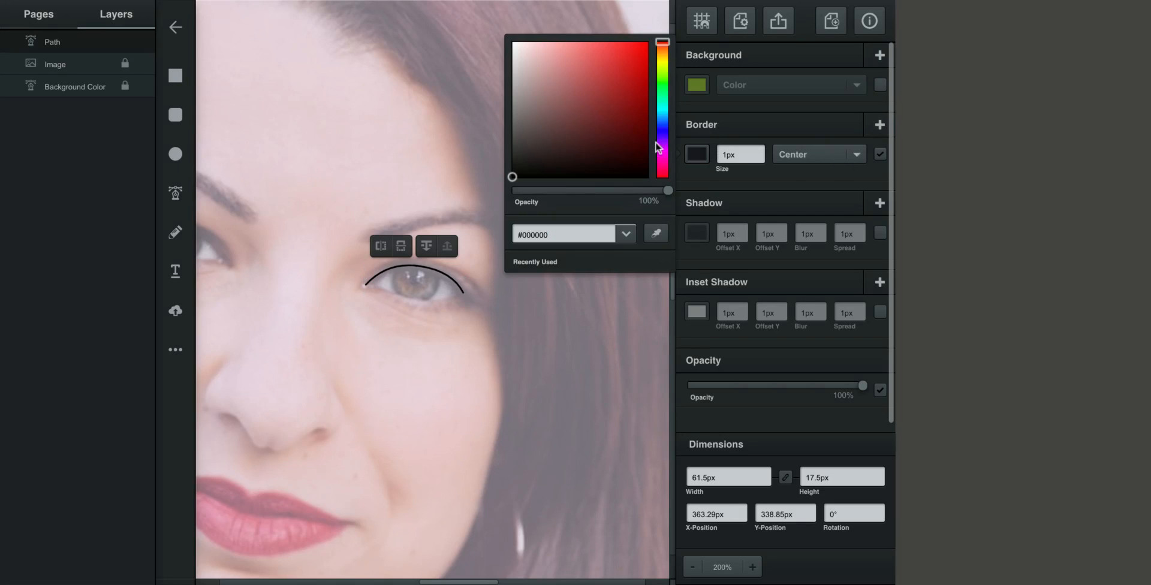
pyautogui.click(662, 147)
pyautogui.moveTo(662, 144); pyautogui.dragTo(662, 140)
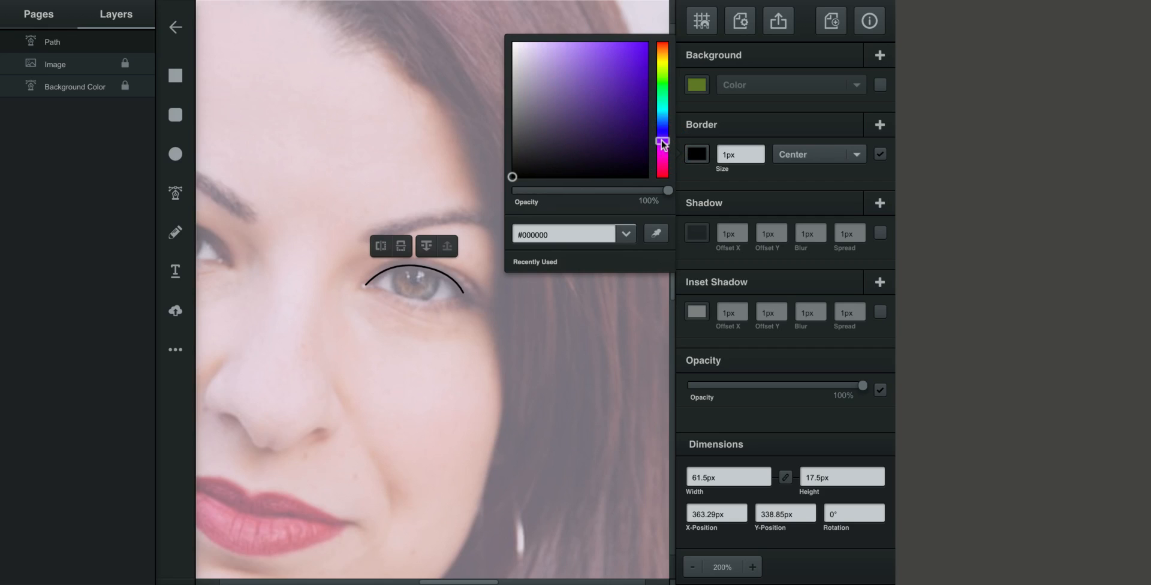
pyautogui.click(611, 127)
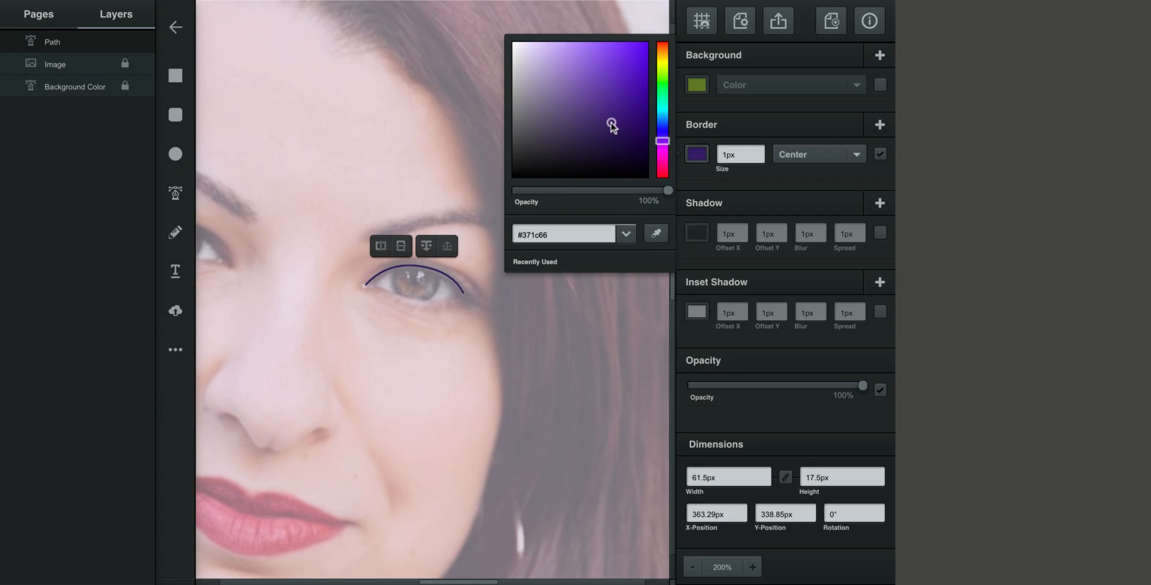
pyautogui.click(607, 125)
pyautogui.moveTo(608, 129); pyautogui.dragTo(607, 133)
pyautogui.click(626, 235)
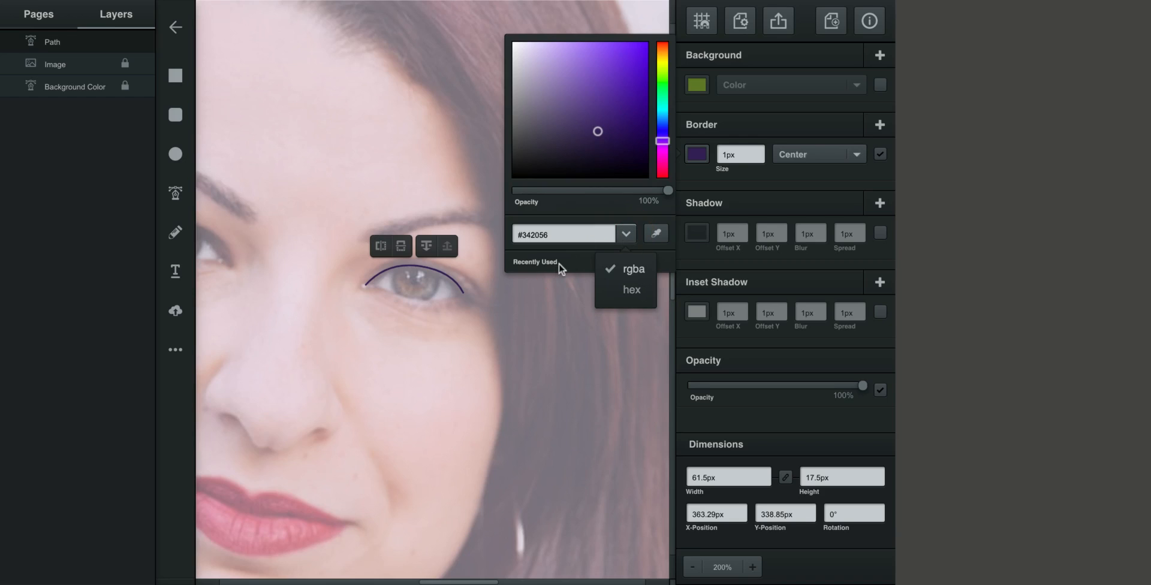
pyautogui.click(600, 131)
pyautogui.click(599, 132)
pyautogui.click(600, 131)
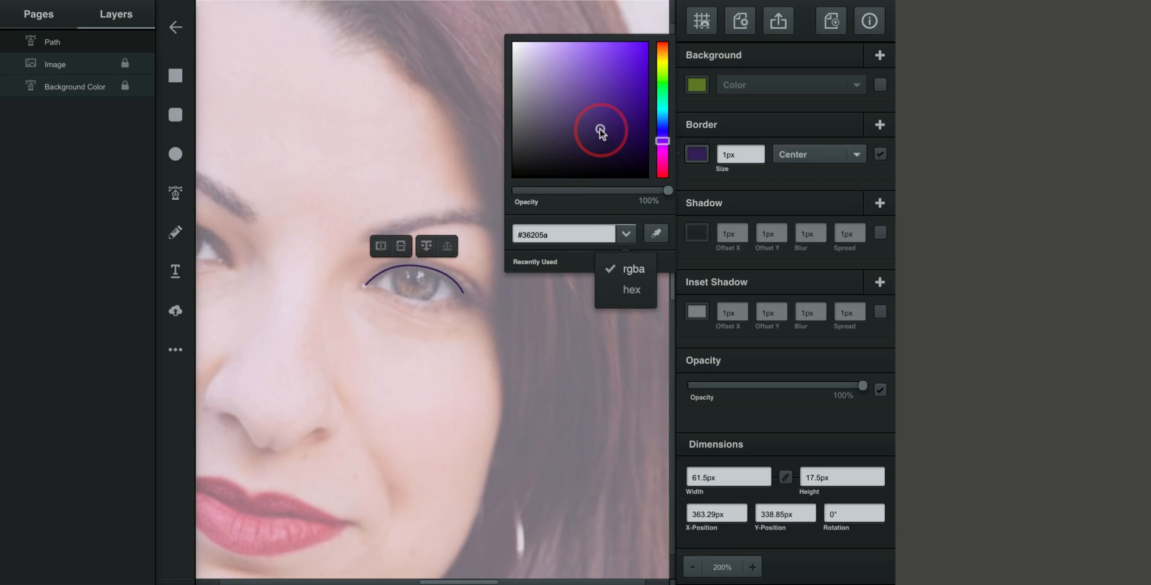
# - Thicken the upper eyelid path by increasing its border size past 5 px, and deselect it
pyautogui.click(760, 152)
pyautogui.click(759, 152)
pyautogui.click(760, 152)
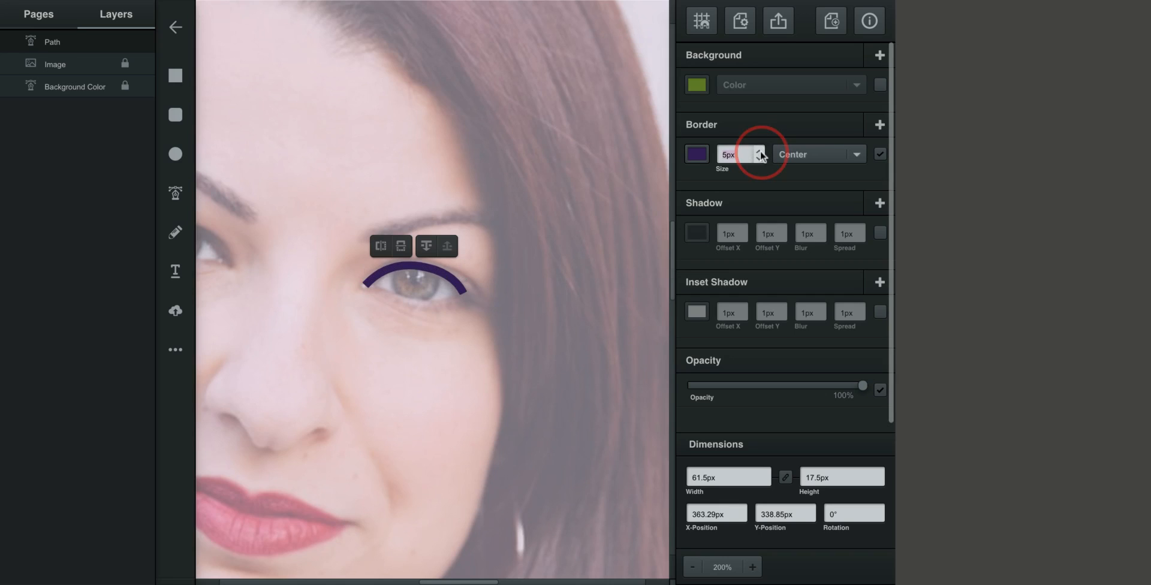
pyautogui.click(760, 152)
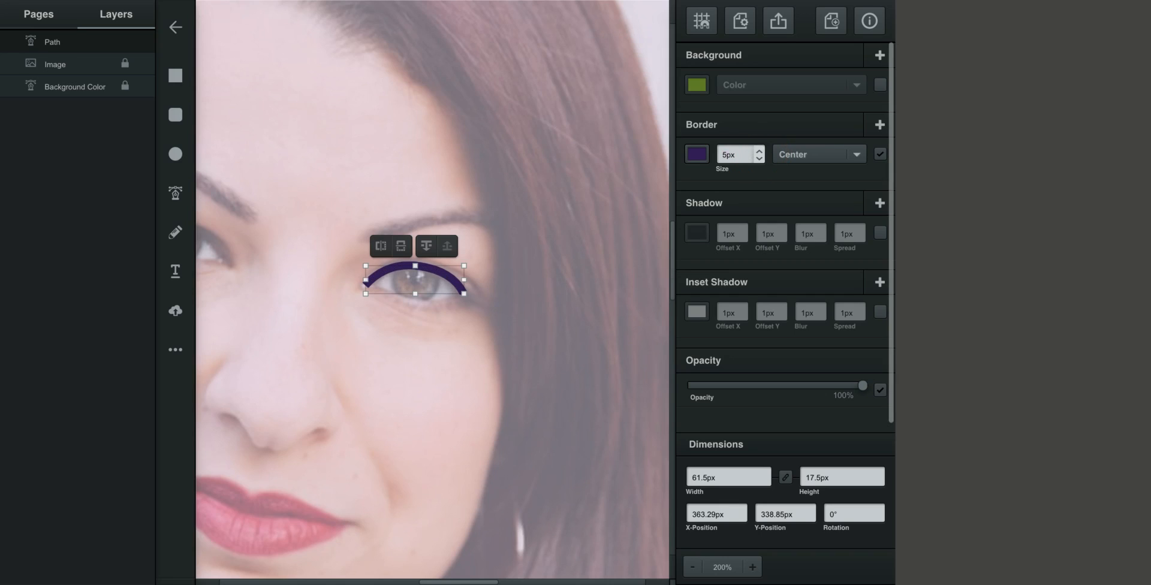
pyautogui.click(760, 150)
pyautogui.click(760, 150)
pyautogui.click(523, 264)
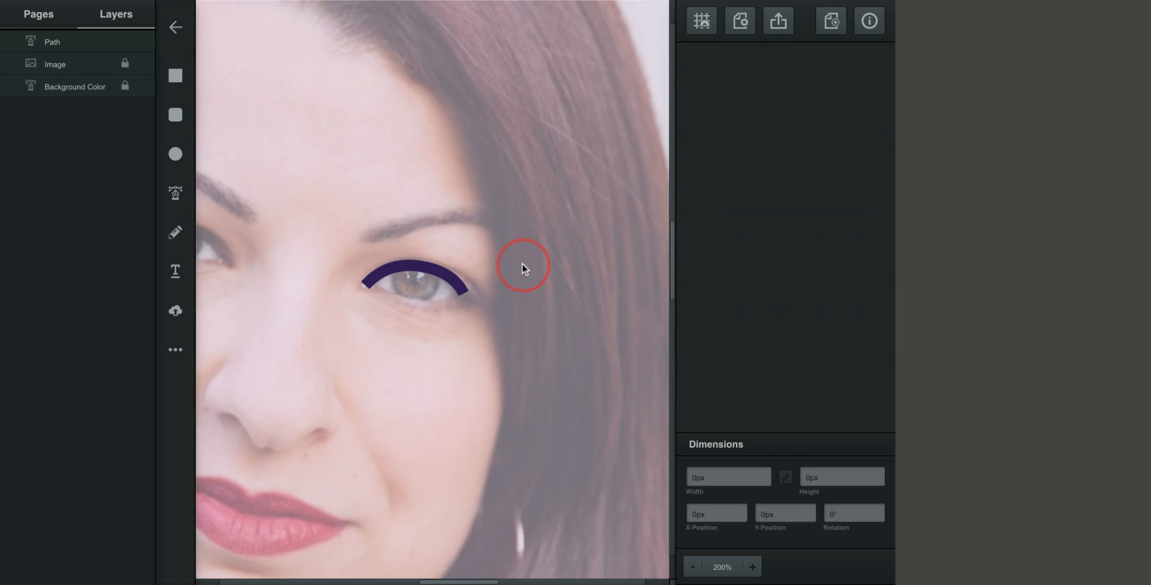
# - Trace the lower eyelid of the same eye with an open curved Pen path about 54 × 11 px
pyautogui.click(754, 567)
pyautogui.click(176, 192)
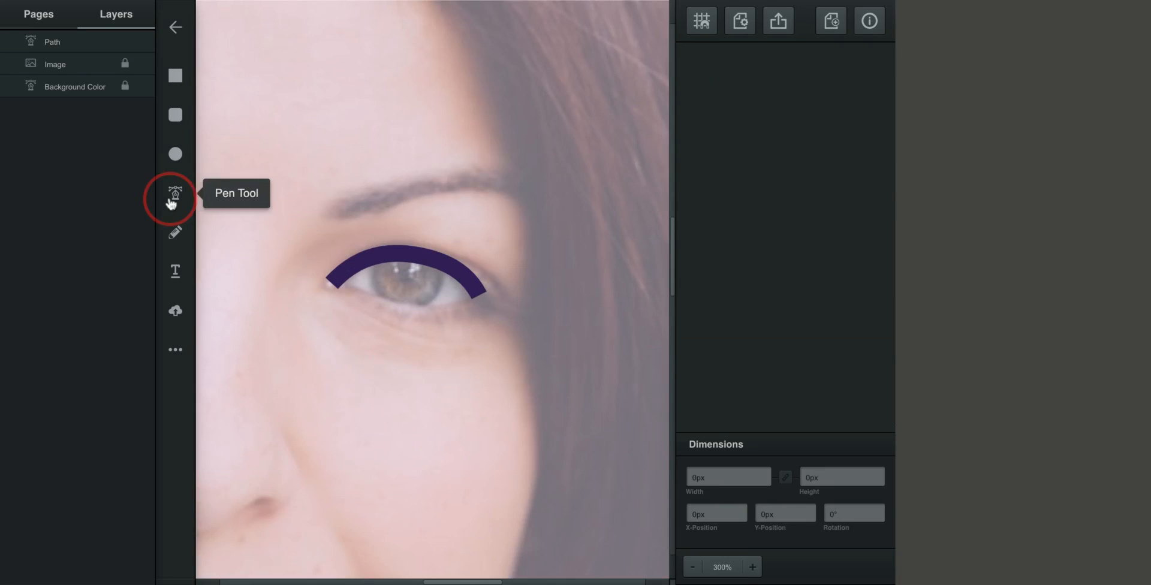
pyautogui.click(340, 296)
pyautogui.click(345, 283)
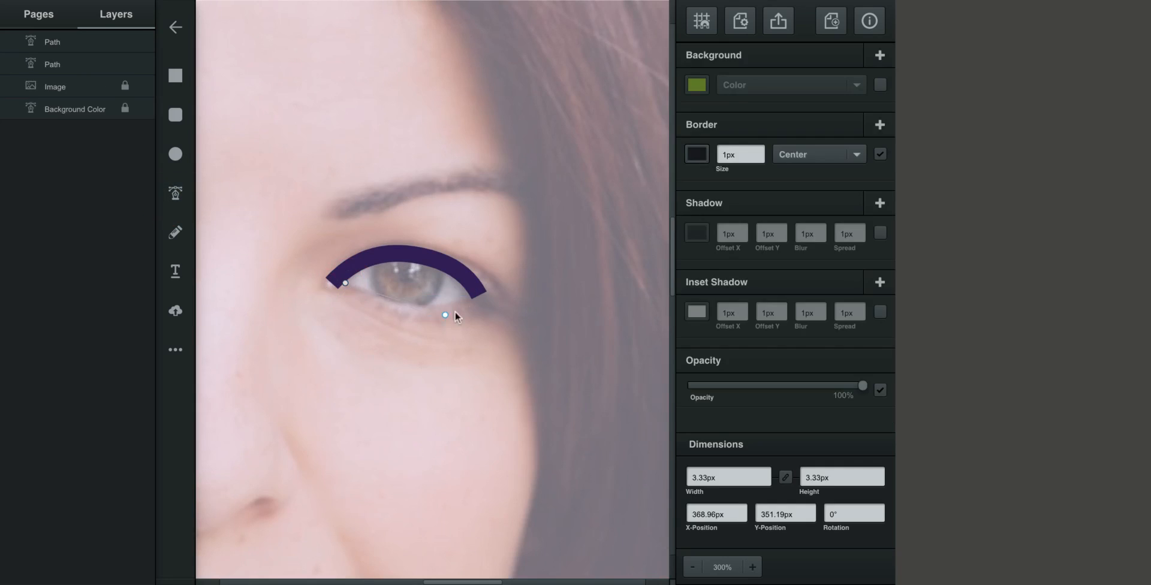
pyautogui.moveTo(480, 302); pyautogui.dragTo(551, 270)
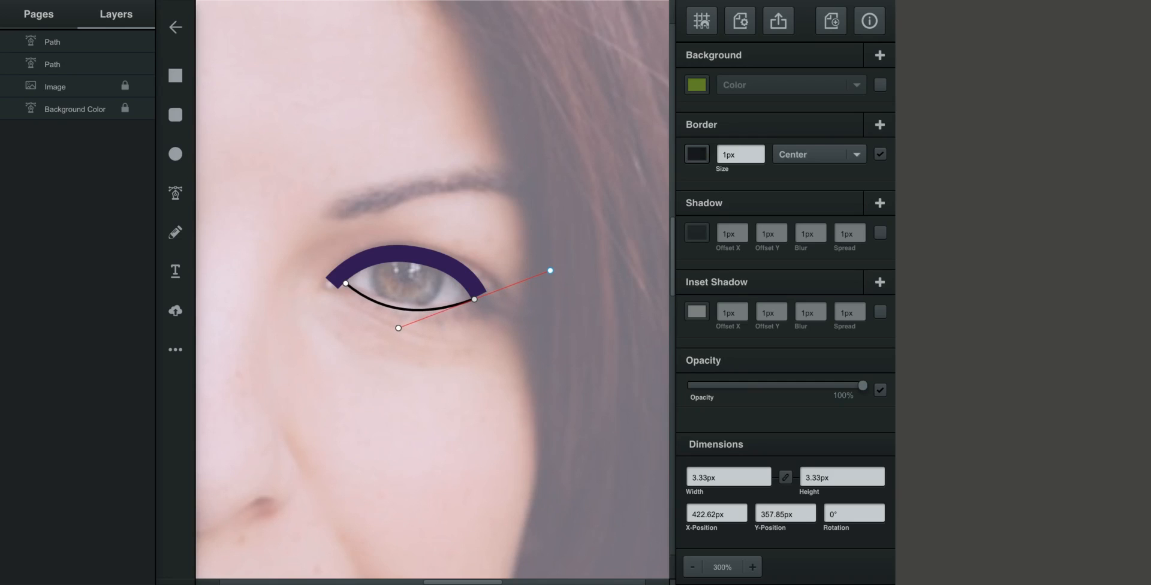
pyautogui.press('Escape')
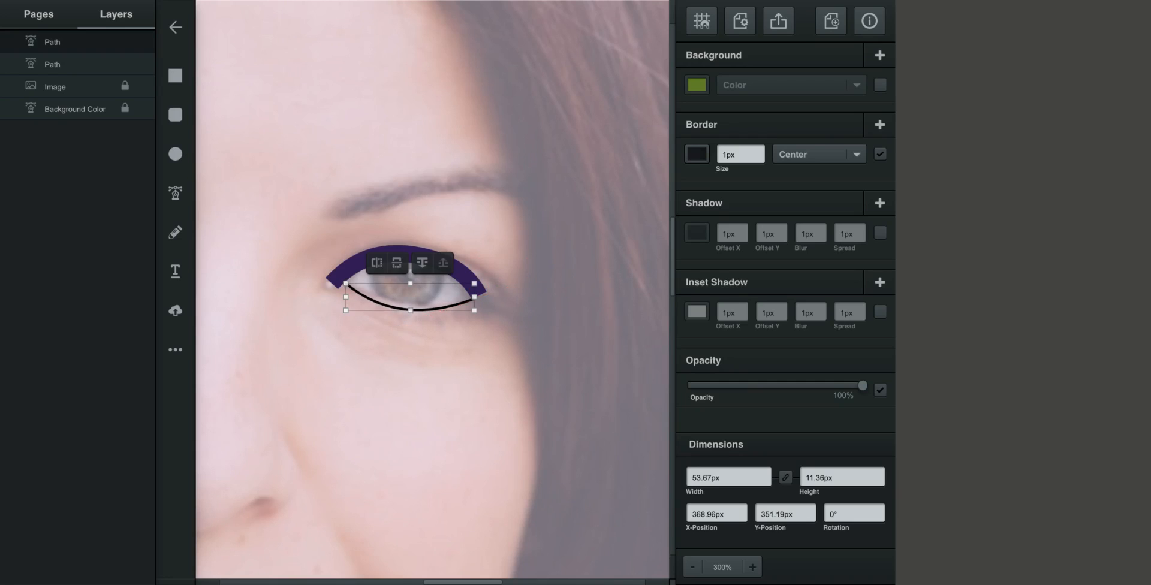
# - Set the lower eyelid path's border size to 8 px
pyautogui.click(760, 152)
pyautogui.click(759, 152)
pyautogui.click(759, 152)
pyautogui.click(759, 152)
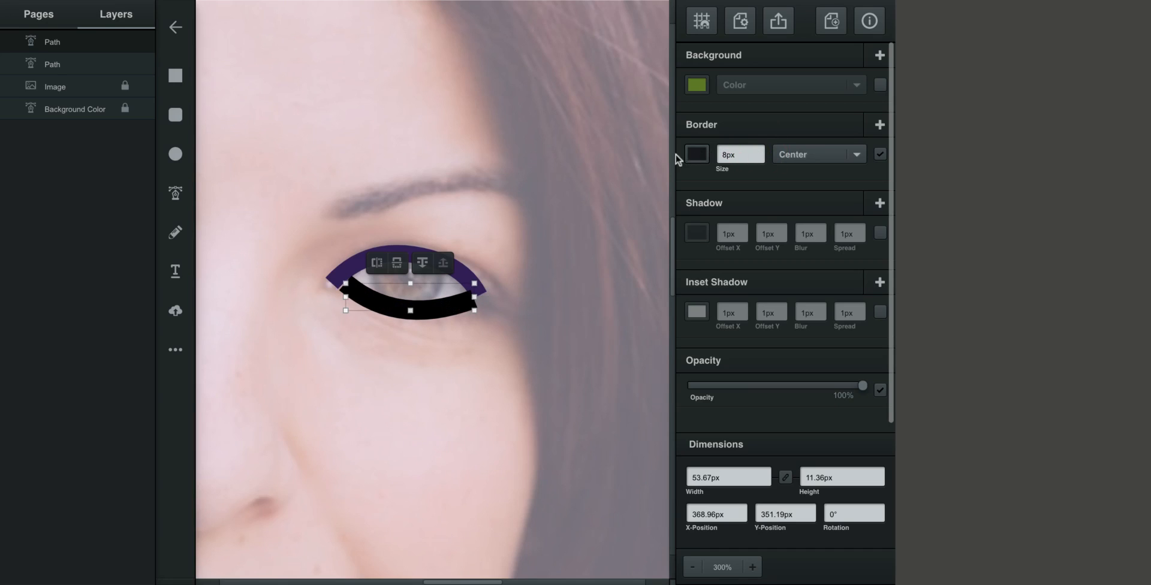
# - Color the lower eyelid path's border by sampling the dark purple from the upper eyelid path
pyautogui.click(694, 156)
pyautogui.click(546, 260)
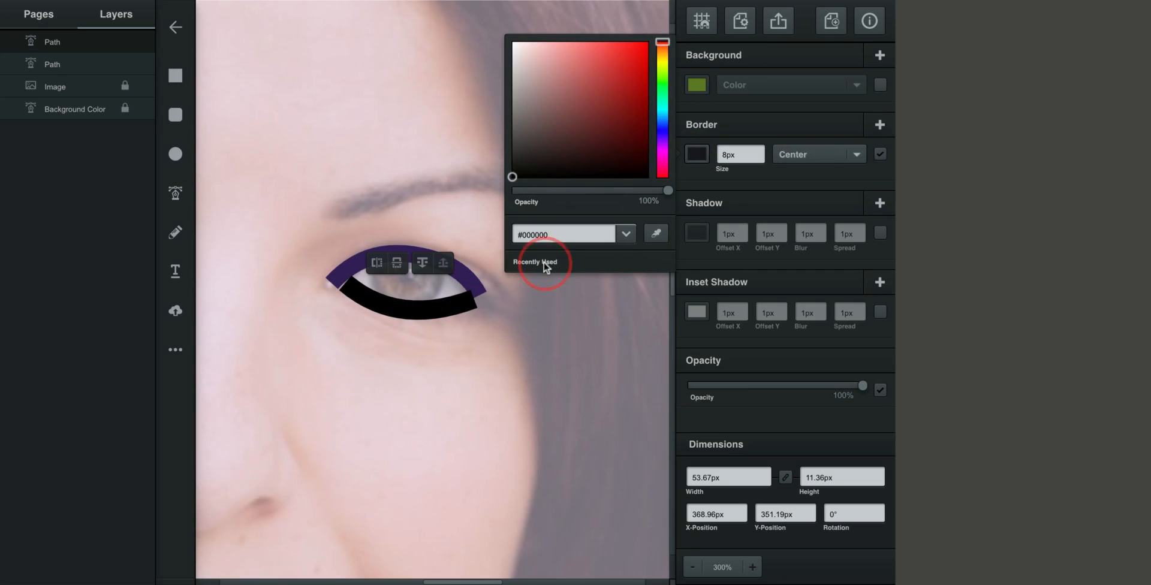
pyautogui.click(656, 233)
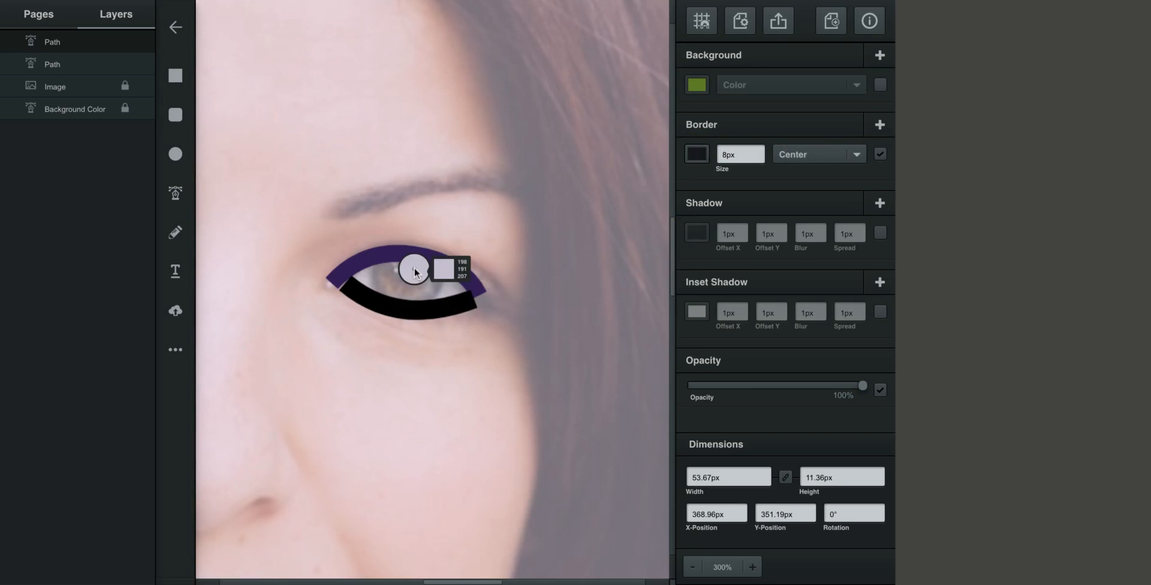
pyautogui.click(412, 259)
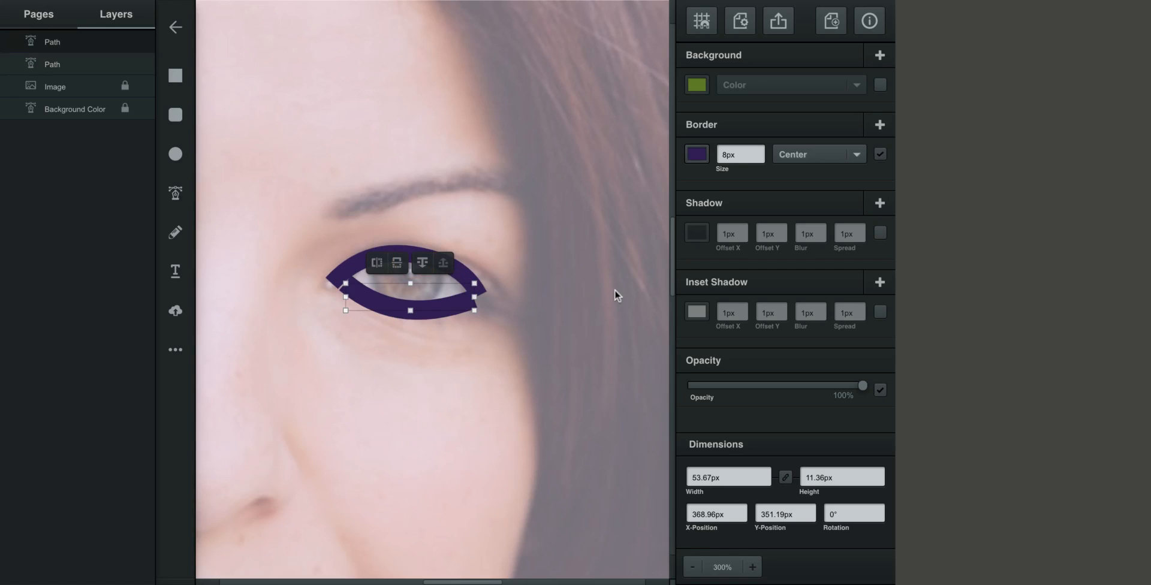
pyautogui.click(705, 154)
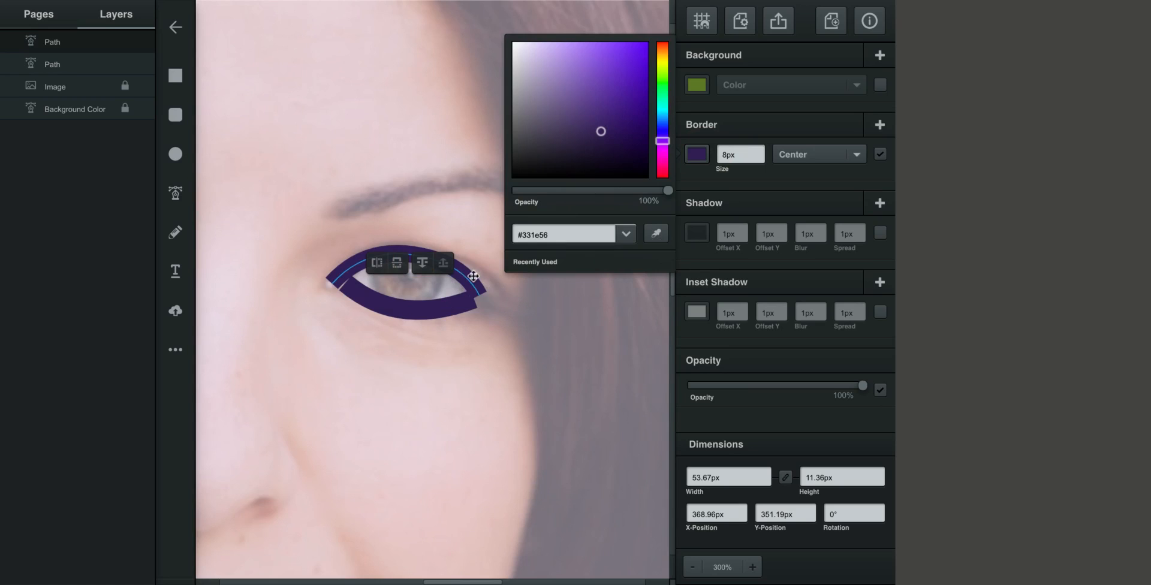
pyautogui.click(768, 122)
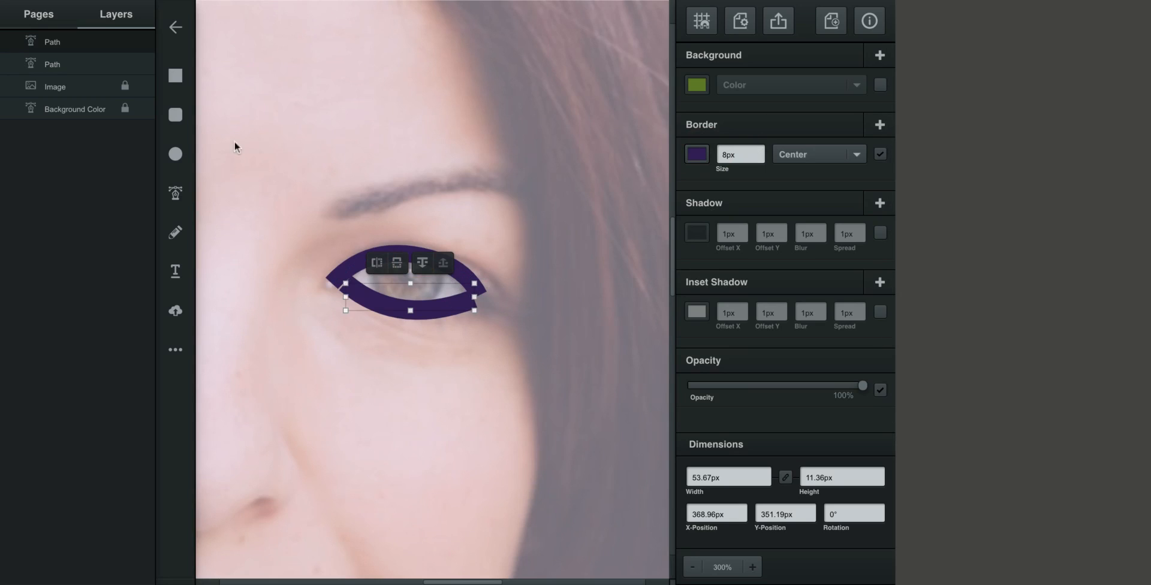
# - Trace the iris as an open, U-shaped Pen path about 27 × 20 px, starting and ending on the upper eyelid
pyautogui.click(176, 193)
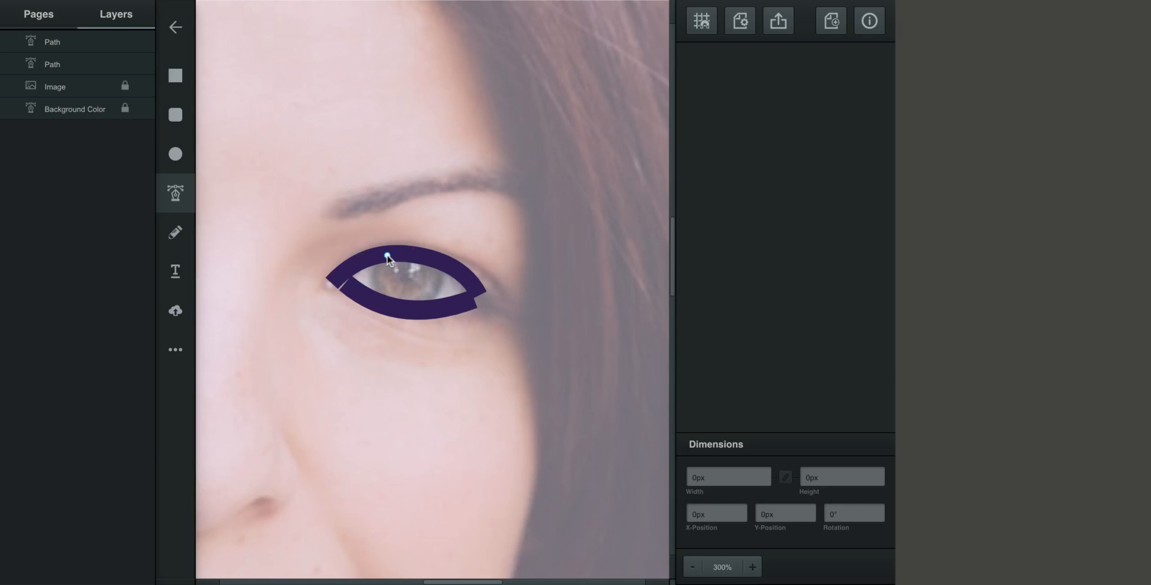
pyautogui.click(388, 256)
pyautogui.moveTo(387, 299); pyautogui.dragTo(408, 311)
pyautogui.moveTo(428, 262); pyautogui.dragTo(391, 224)
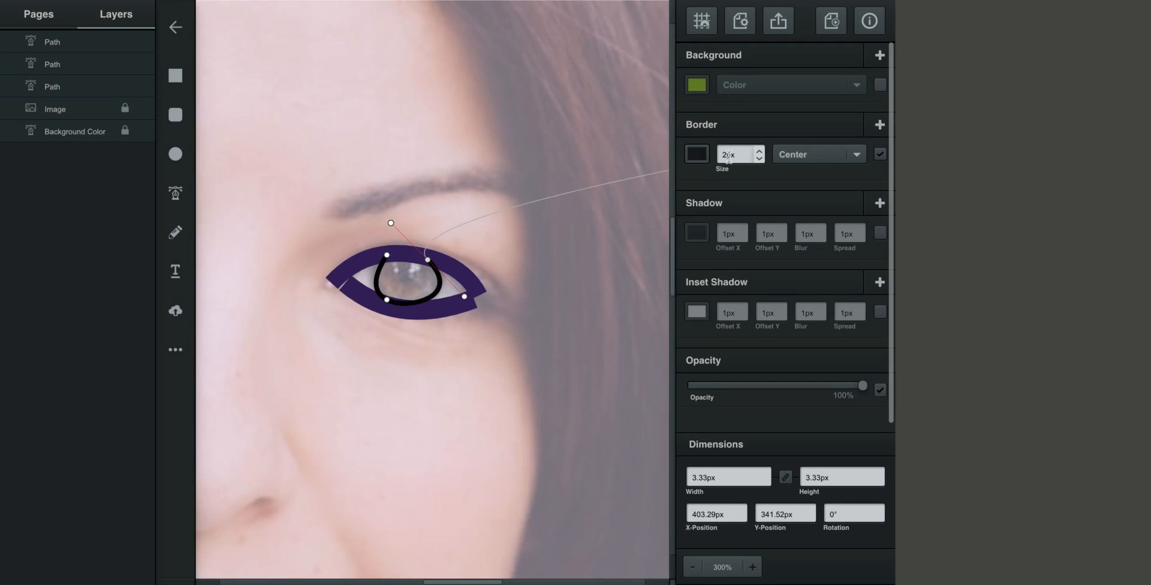
pyautogui.press('Escape')
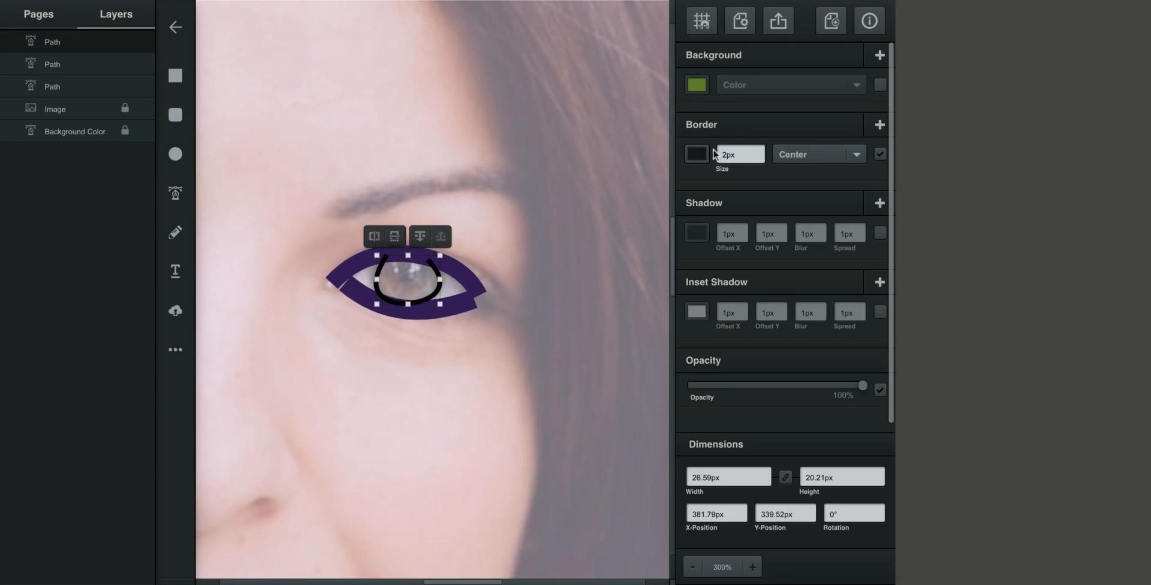
# - Set the iris path's border size to 7 px
pyautogui.click(758, 153)
pyautogui.click(758, 153)
pyautogui.click(758, 153)
pyautogui.click(758, 153)
pyautogui.click(758, 153)
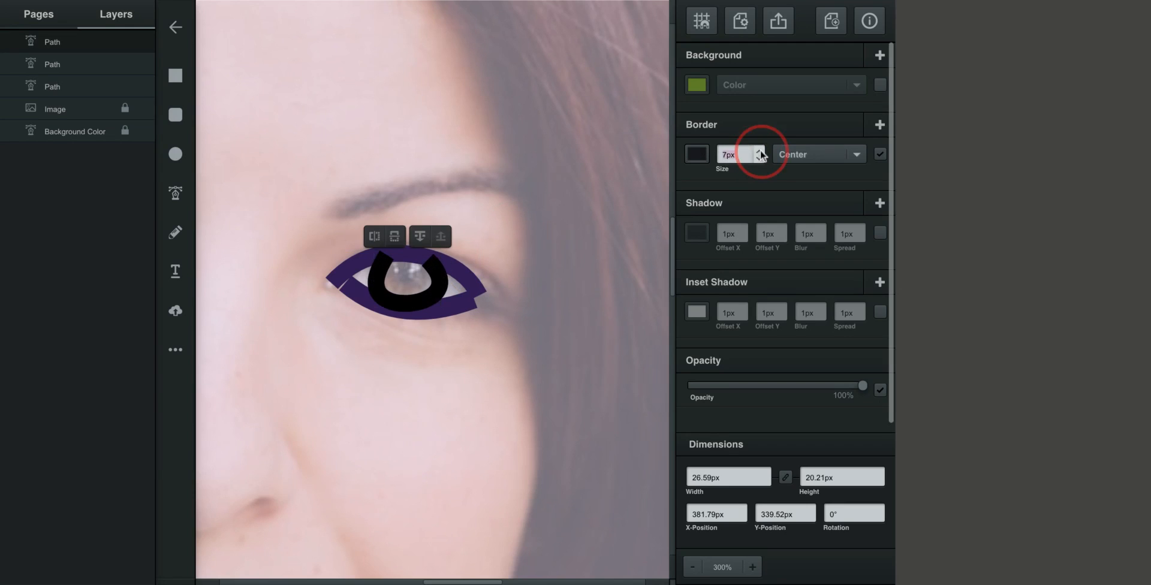
# - Color the iris path's border by sampling the dark purple from the lower eyelid path
pyautogui.click(699, 160)
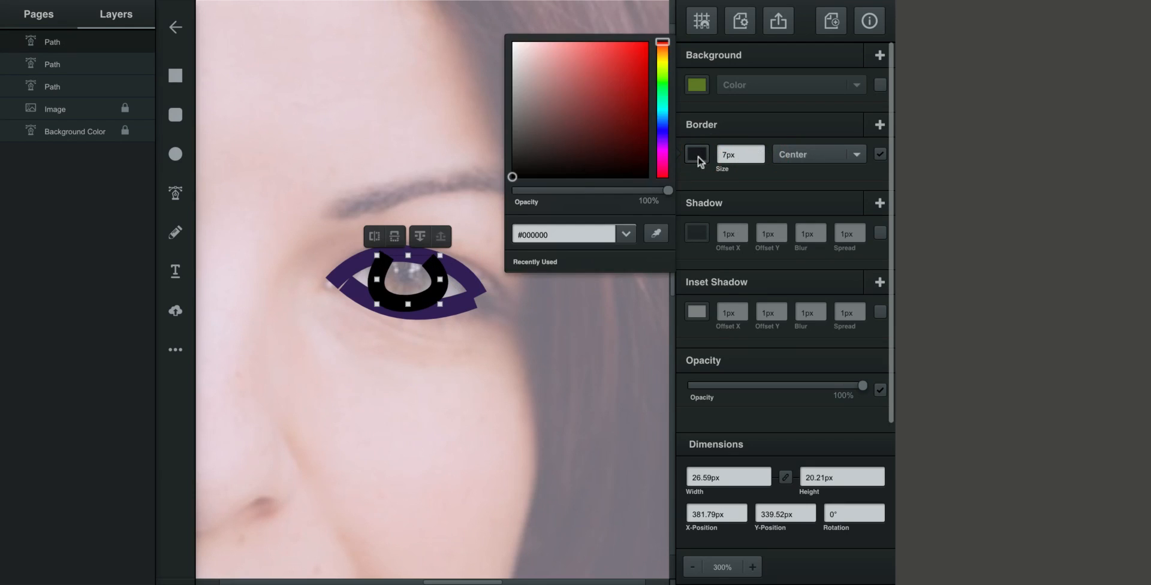
pyautogui.click(656, 233)
pyautogui.click(450, 308)
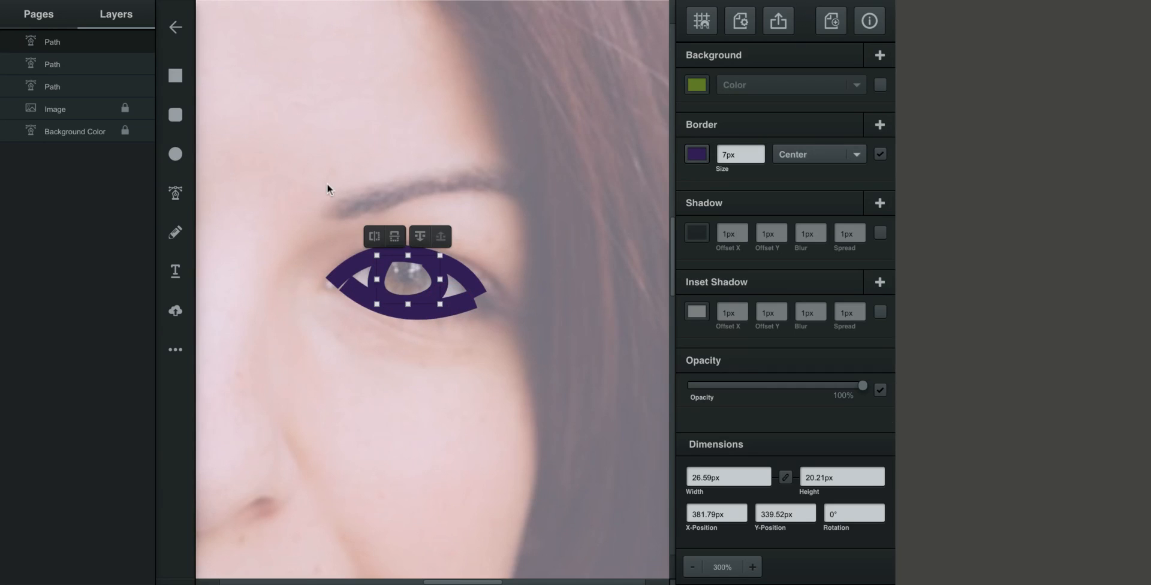
pyautogui.click(175, 193)
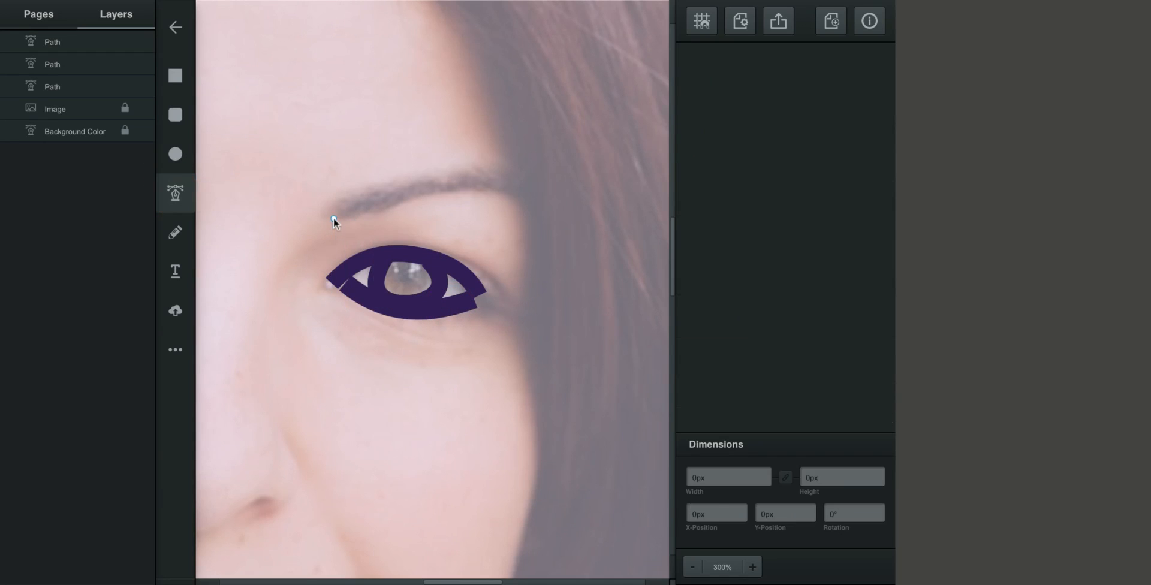
pyautogui.click(333, 218)
pyautogui.click(366, 215)
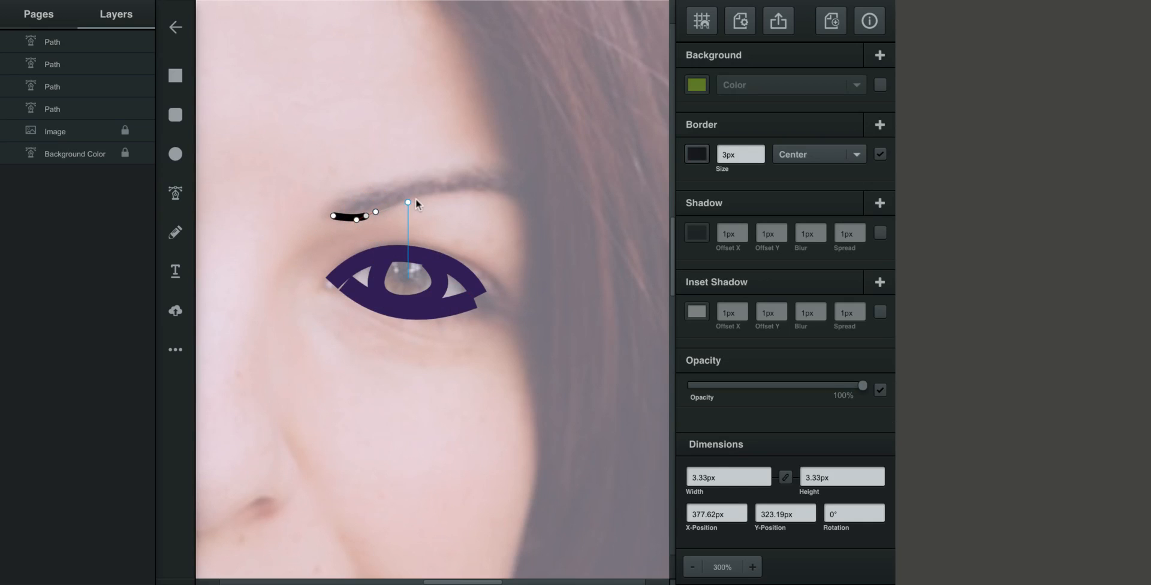
pyautogui.moveTo(430, 193); pyautogui.dragTo(530, 179)
pyautogui.click(523, 174)
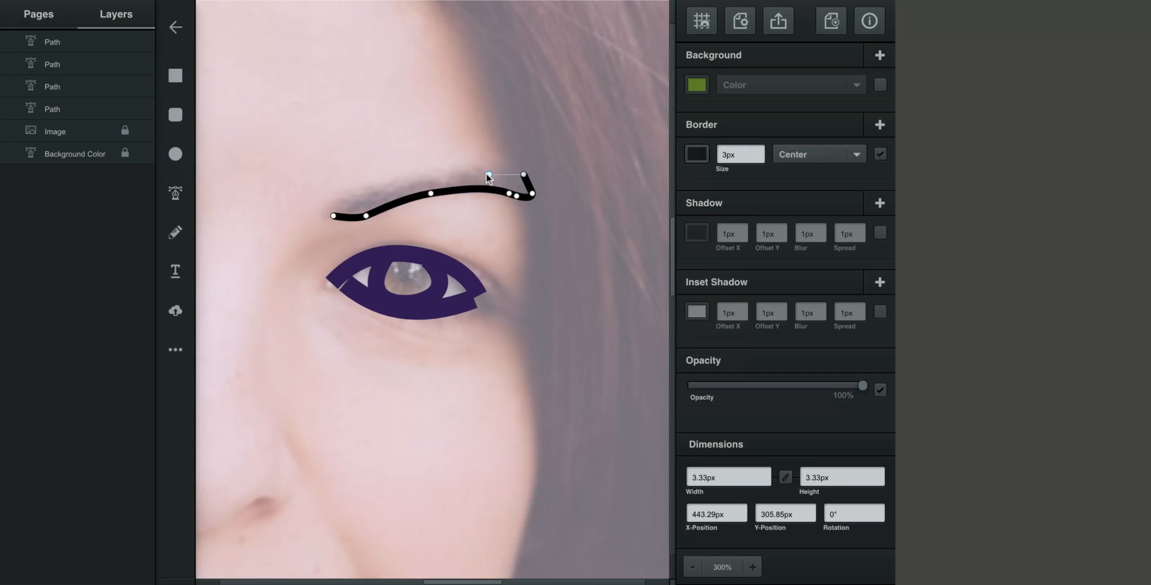
pyautogui.click(468, 175)
pyautogui.click(411, 177)
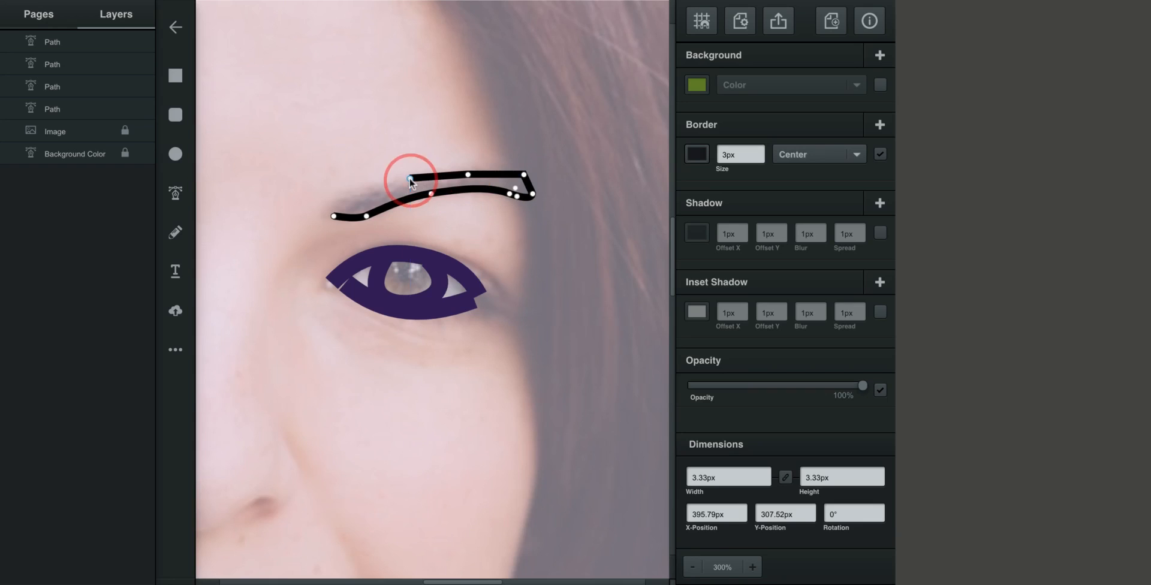
pyautogui.click(333, 216)
pyautogui.press('p')
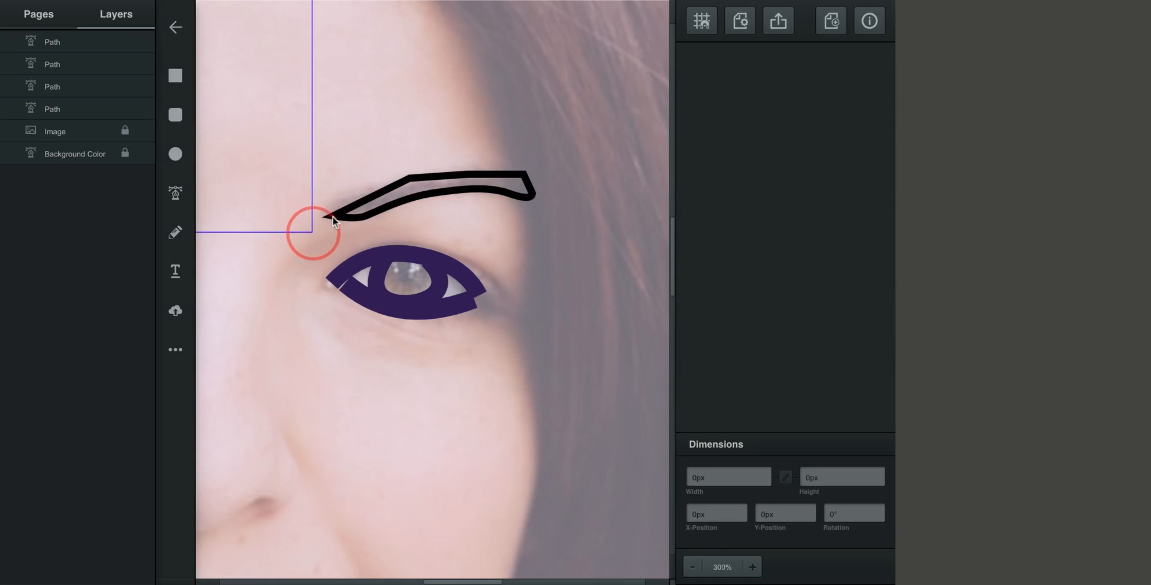
pyautogui.hotkey('ctrl', 'z')
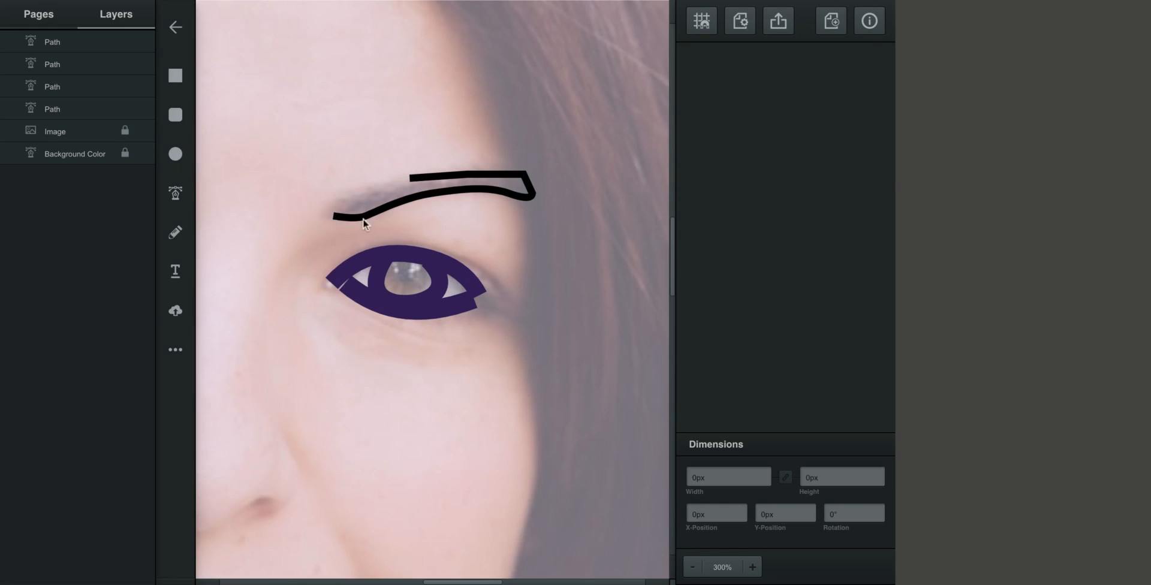
pyautogui.click(334, 217)
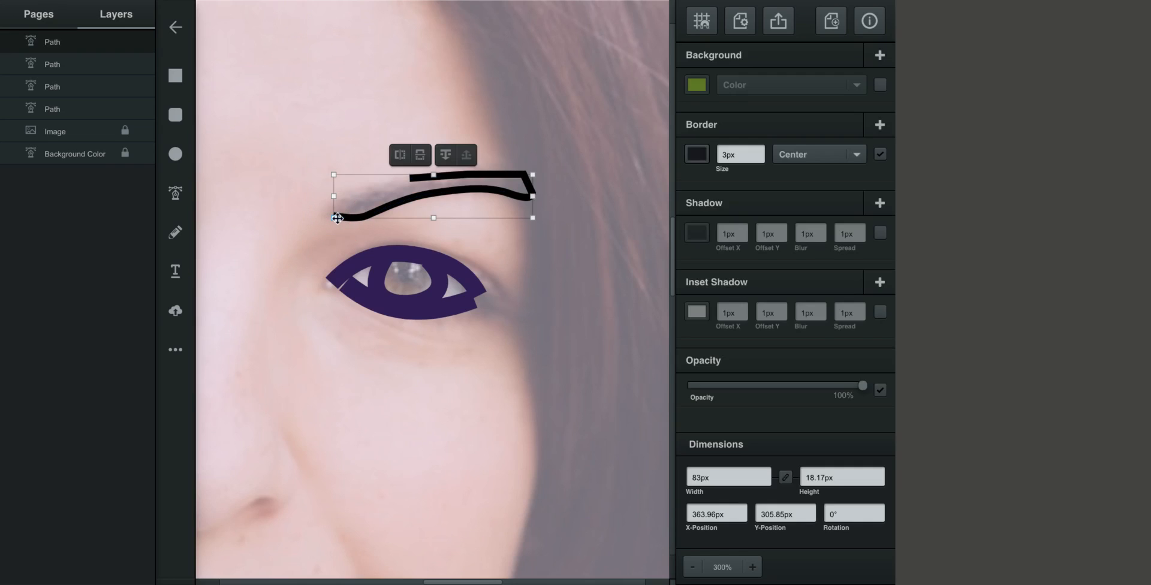
pyautogui.press('Delete')
# - Trace the lower edge of the eyebrow above the outlined eye as an open, S-curved Pen path about 70 × 11 px
pyautogui.click(189, 201)
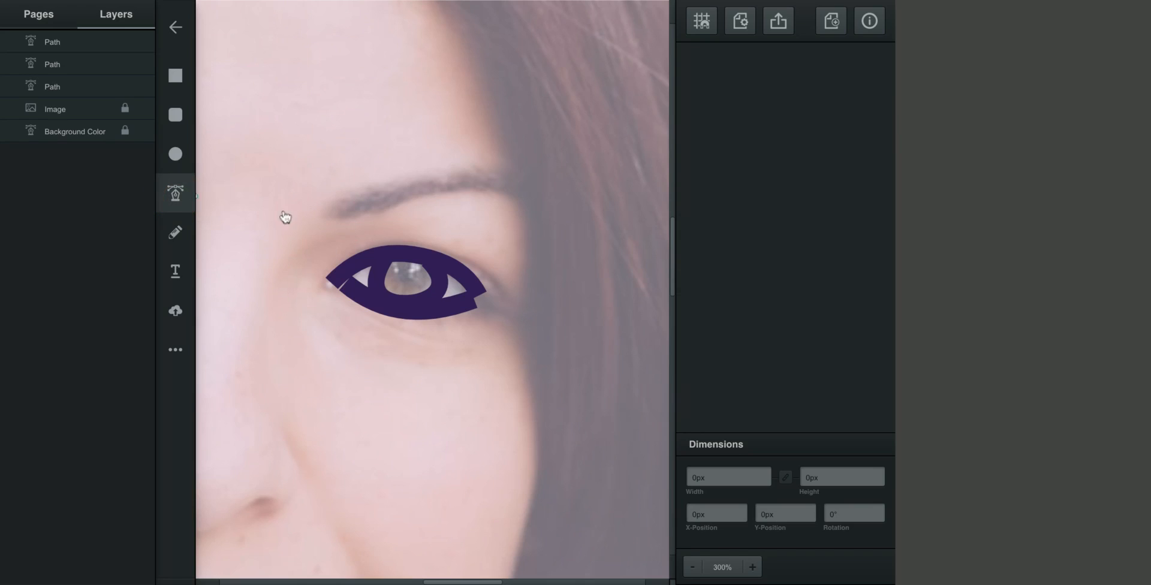
pyautogui.click(329, 211)
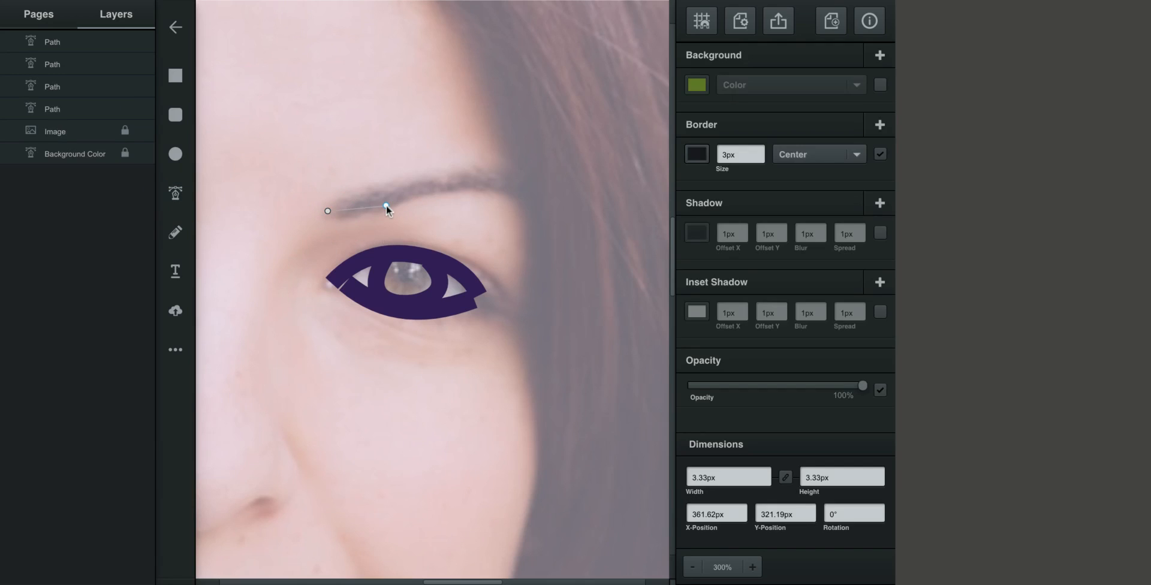
pyautogui.moveTo(387, 205); pyautogui.dragTo(523, 196)
pyautogui.click(468, 187)
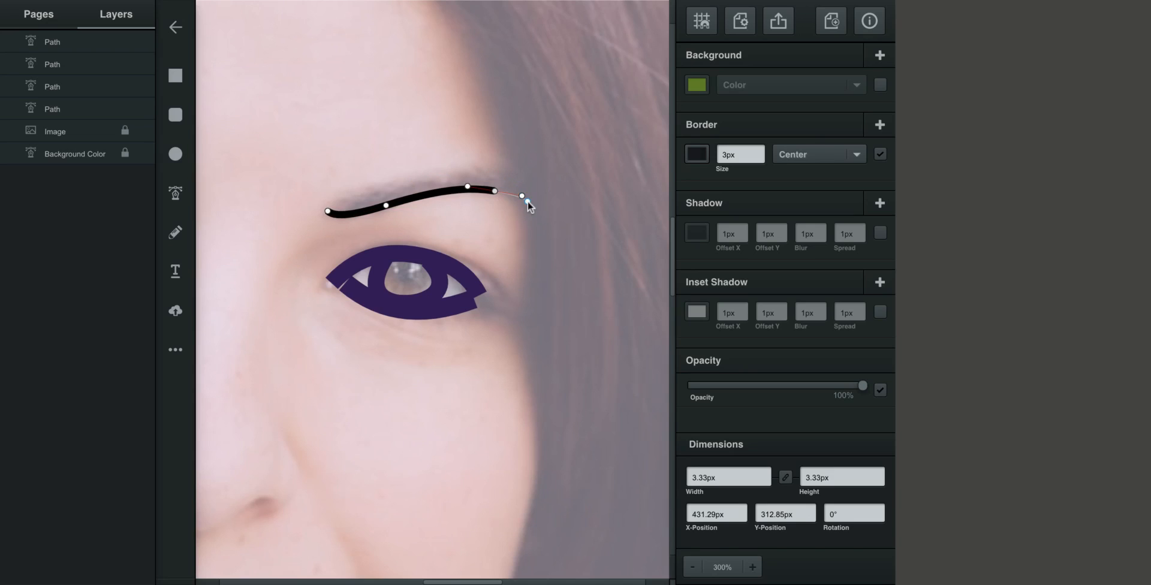
pyautogui.press('Escape')
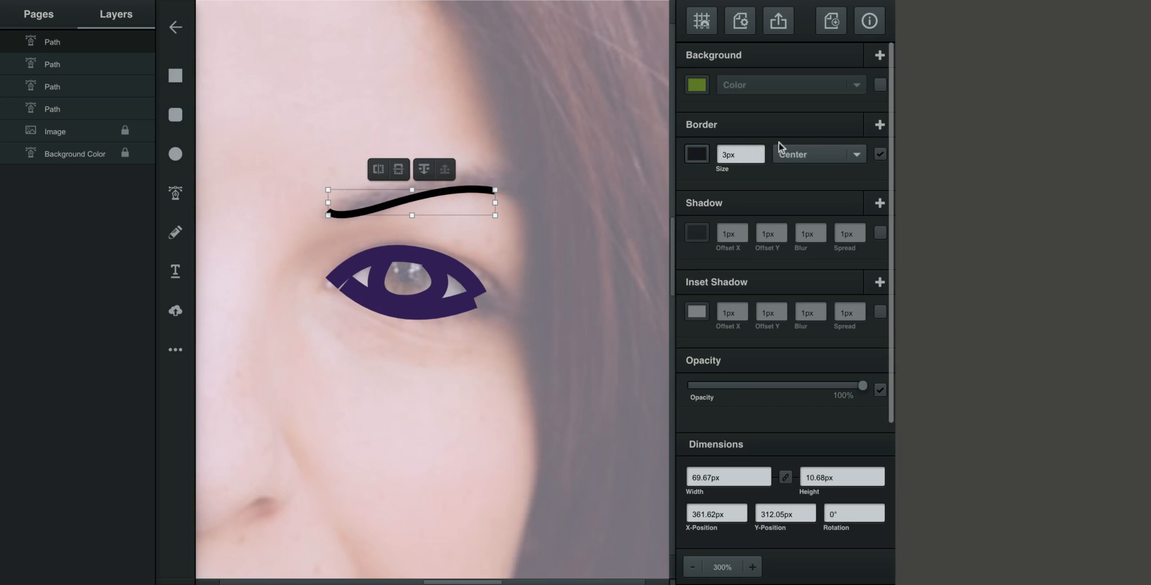
# - Set the lower eyebrow path's border size to 7 px
pyautogui.click(759, 152)
pyautogui.click(760, 152)
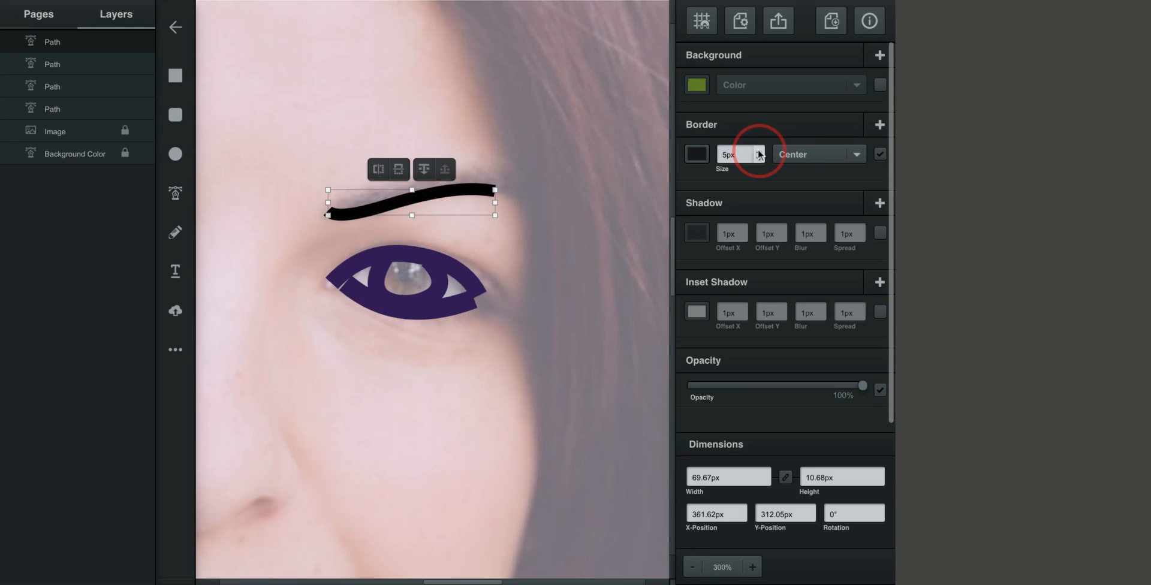
pyautogui.click(759, 152)
pyautogui.click(760, 153)
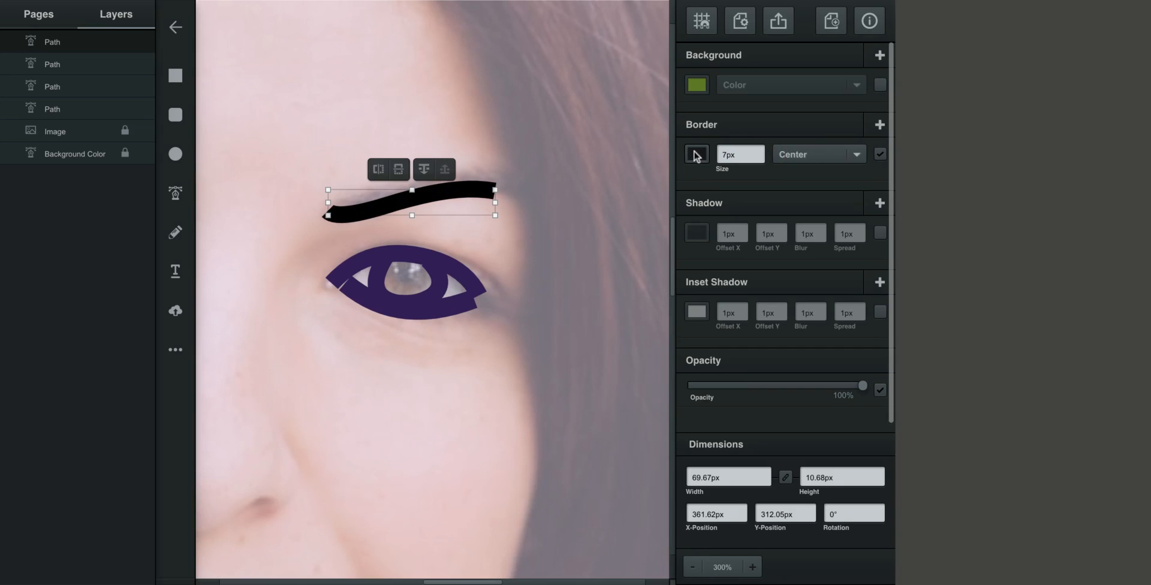
# - Color the lower eyebrow path's border by sampling the dark purple from the iris path
pyautogui.click(696, 155)
pyautogui.click(656, 233)
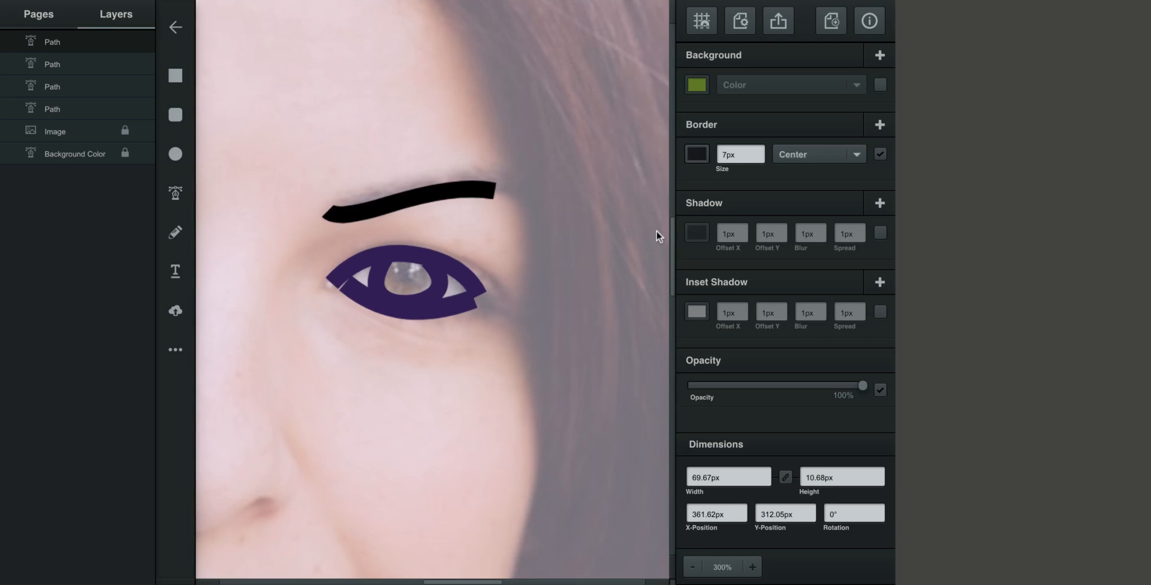
pyautogui.click(441, 274)
pyautogui.click(761, 183)
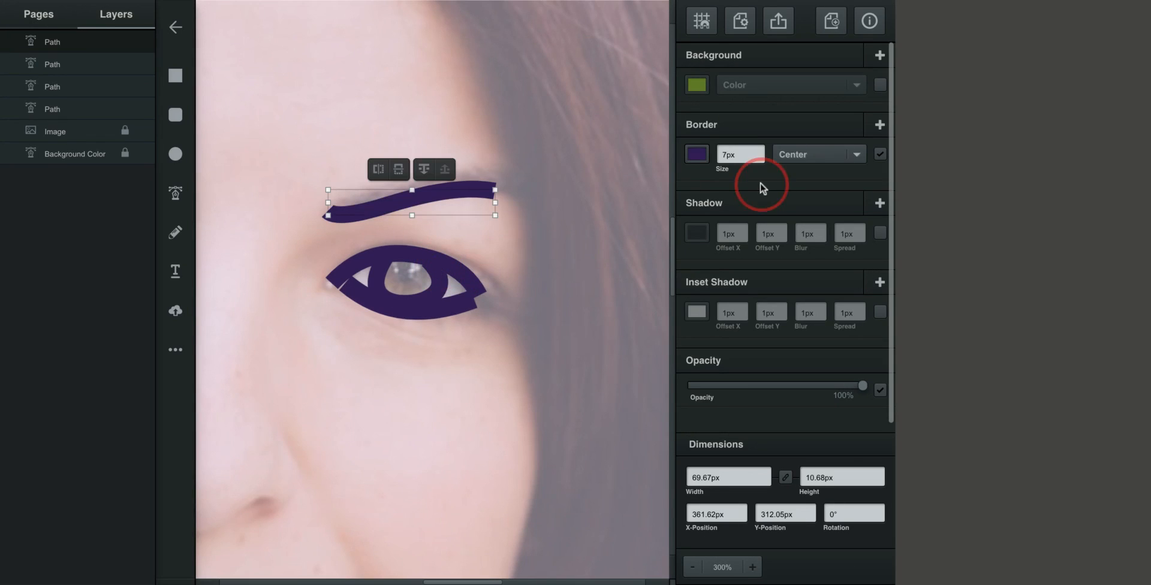
# - Trace the upper edge of the same eyebrow as an open, arched Pen path about 74 × 12 px
pyautogui.click(176, 194)
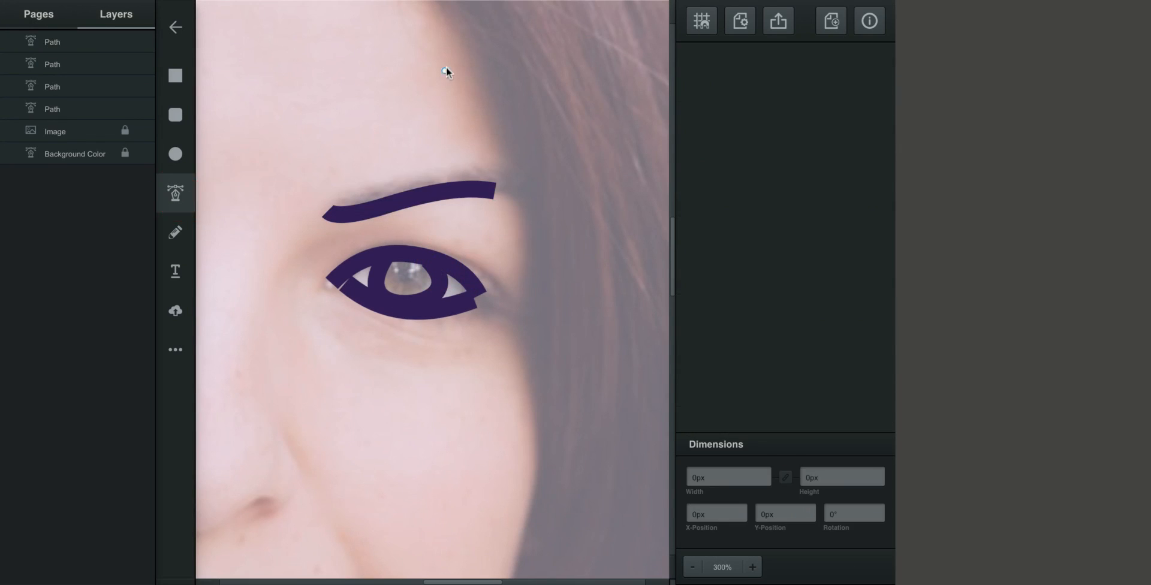
pyautogui.click(523, 198)
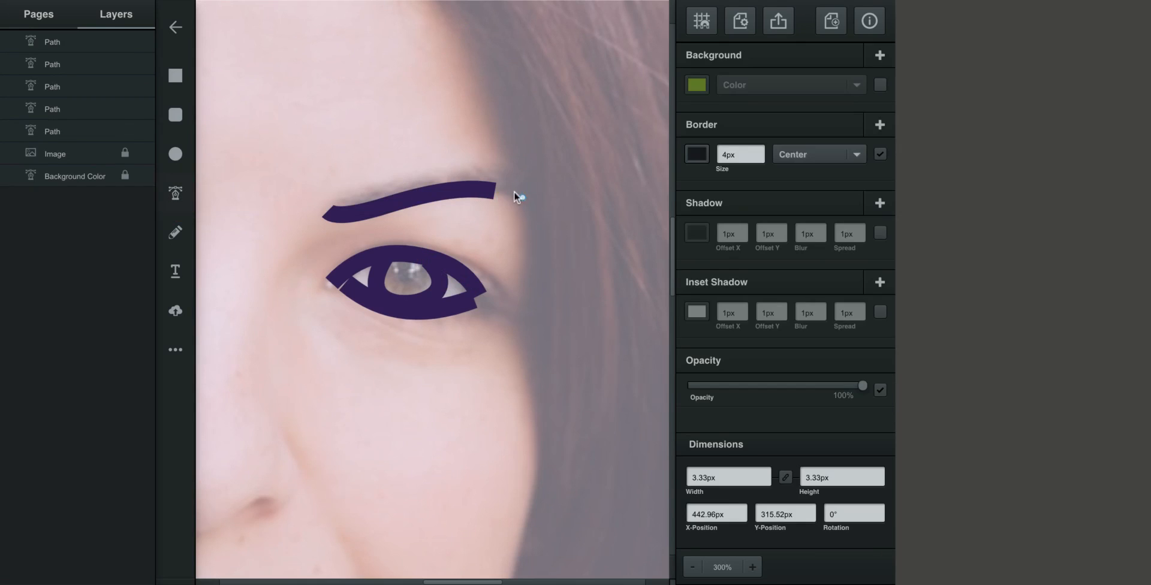
pyautogui.click(346, 203)
pyautogui.moveTo(346, 205); pyautogui.dragTo(176, 258)
pyautogui.press('Escape')
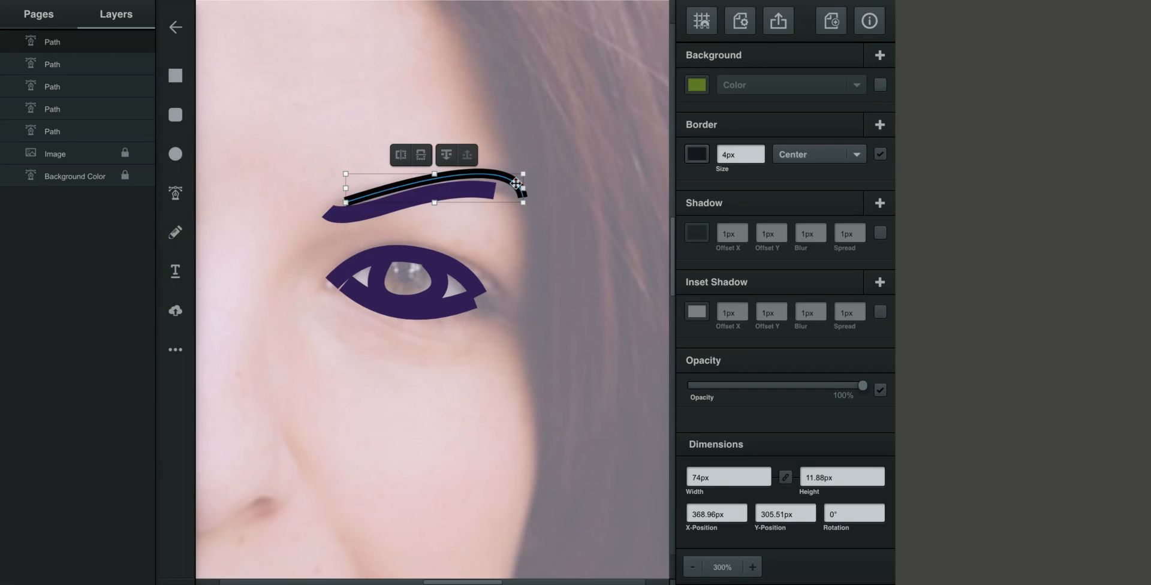
# - Set the upper eyebrow path's border size to 7 px
pyautogui.click(759, 151)
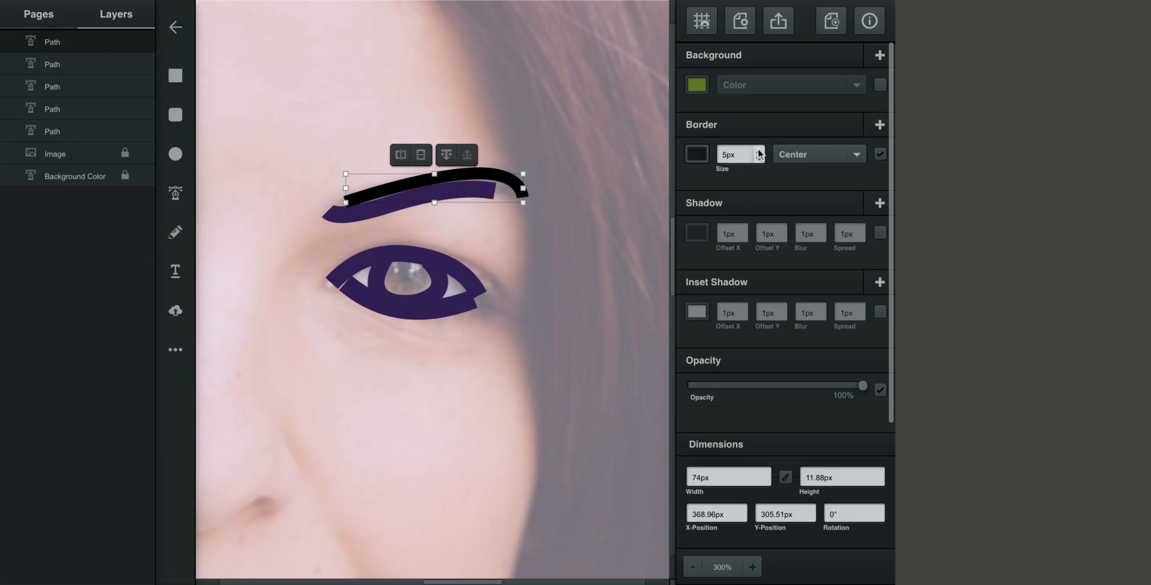
pyautogui.click(759, 151)
pyautogui.click(759, 152)
# - Color the upper eyebrow path's border by sampling the dark purple from the iris path, and deselect the path
pyautogui.click(697, 156)
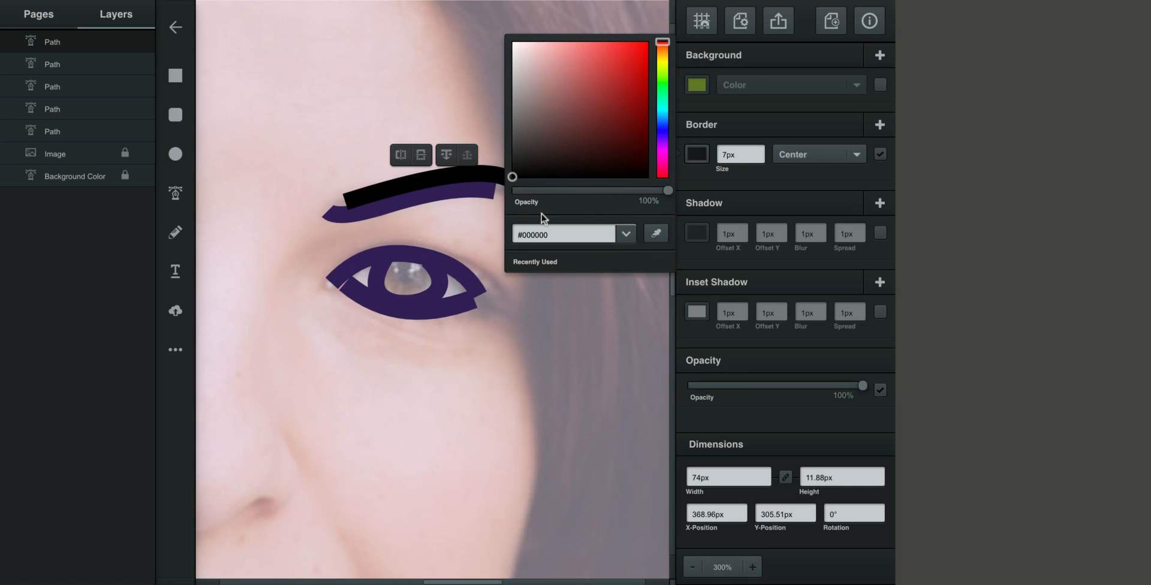
pyautogui.click(656, 233)
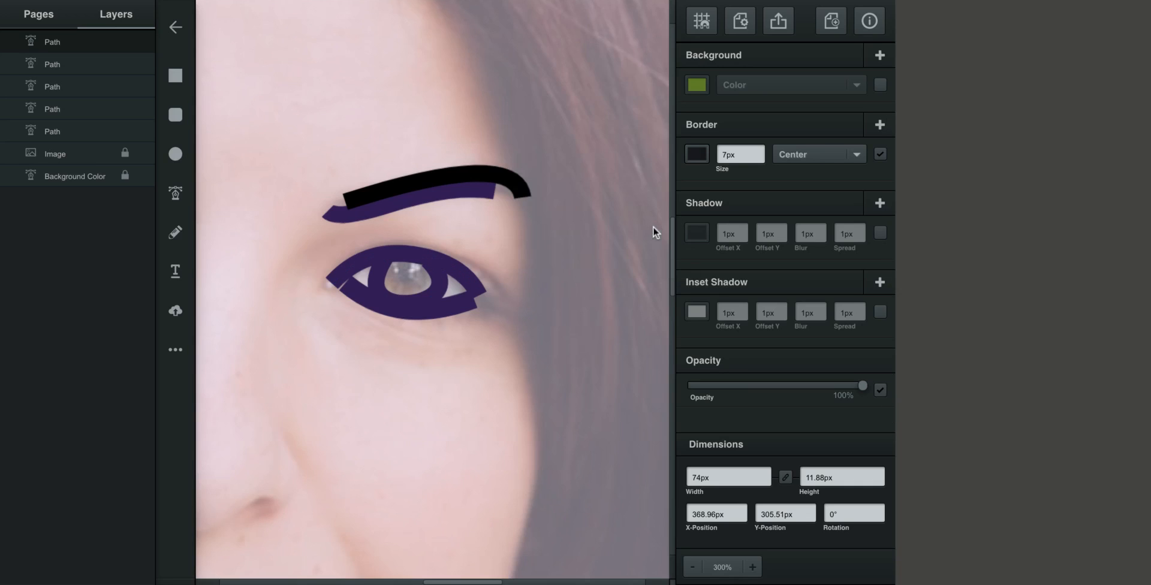
pyautogui.click(442, 261)
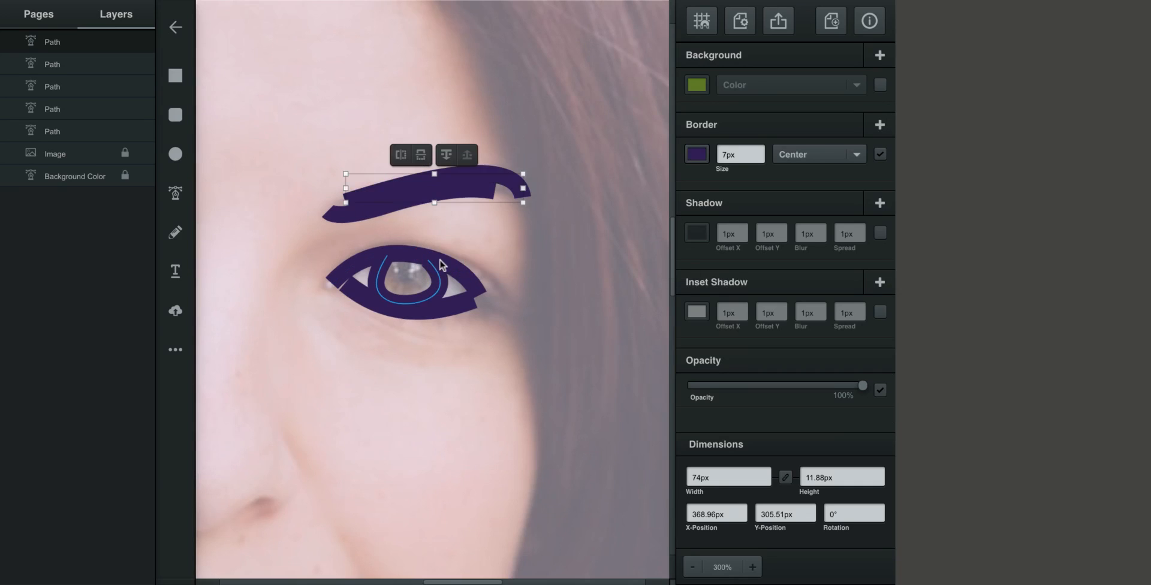
pyautogui.click(566, 137)
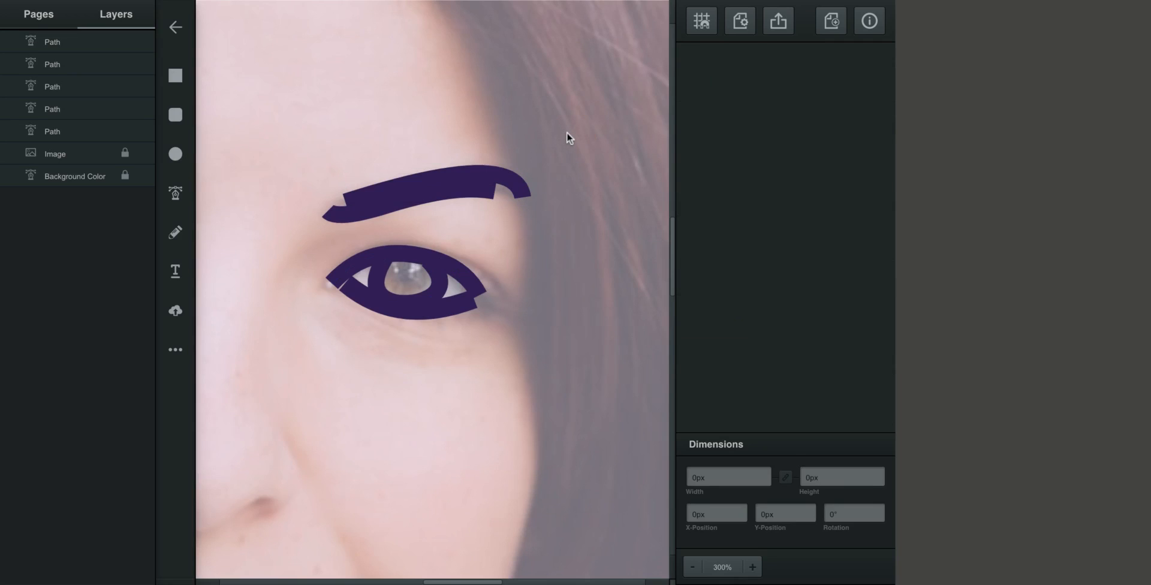
# - Draw a small curved Pen path about 7 × 11 px for the pupil inside the iris
pyautogui.click(175, 193)
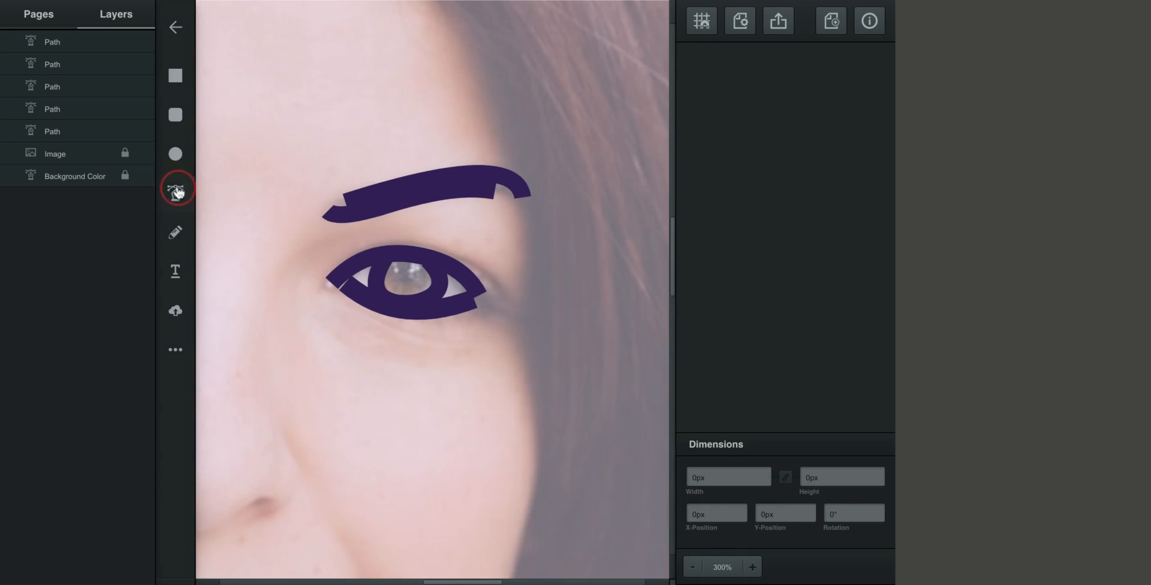
pyautogui.click(399, 260)
pyautogui.moveTo(408, 285); pyautogui.dragTo(410, 254)
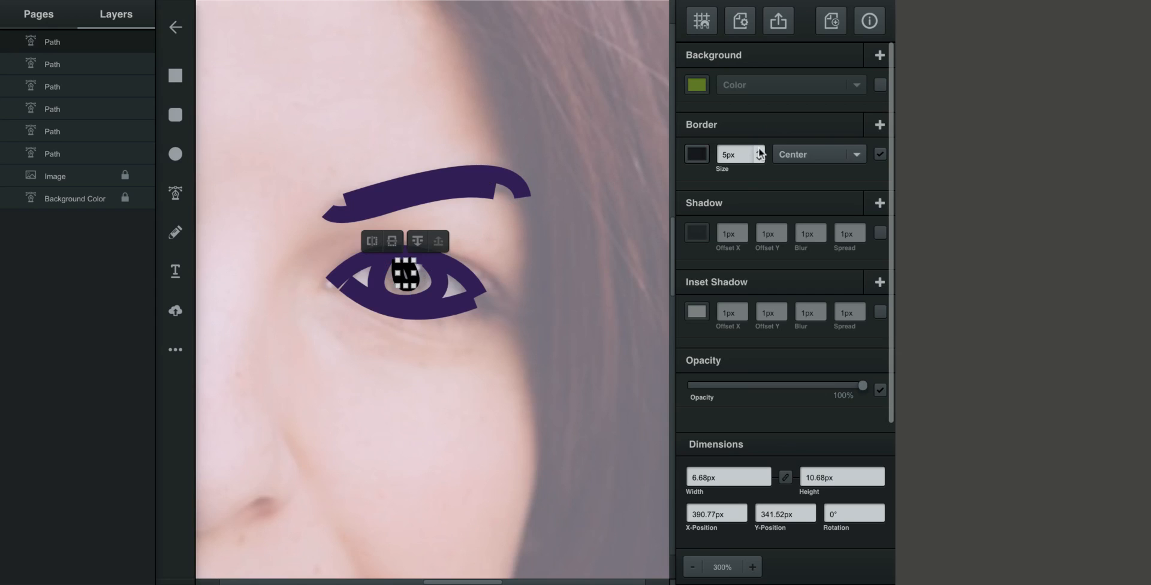
# - Give the pupil path a 7 px border in the dark purple sampled from the iris path
pyautogui.click(760, 151)
pyautogui.click(759, 151)
pyautogui.click(697, 154)
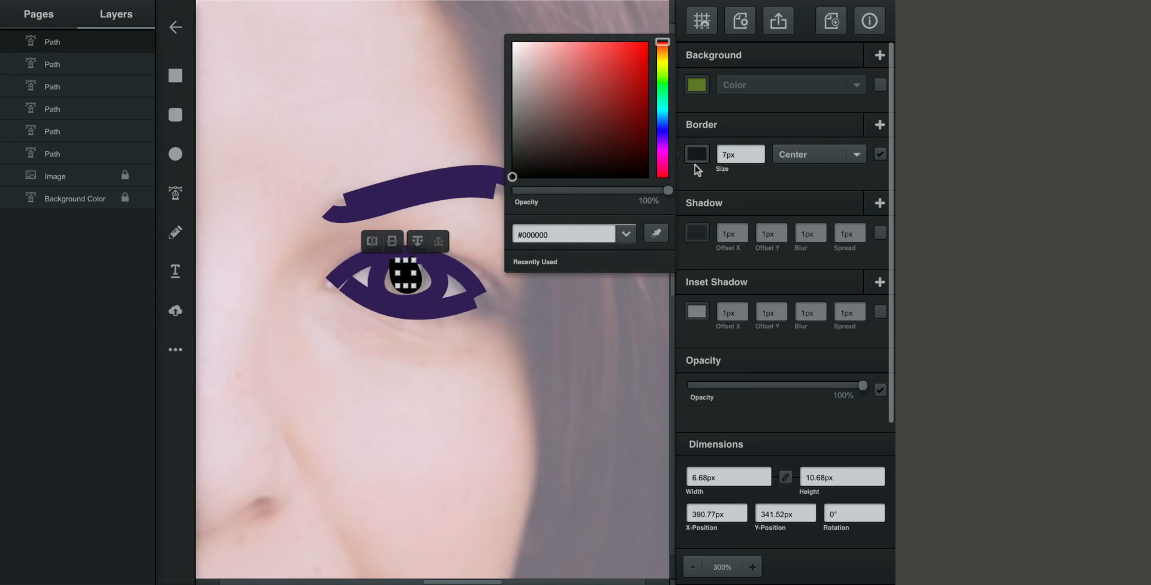
pyautogui.click(662, 237)
pyautogui.click(440, 268)
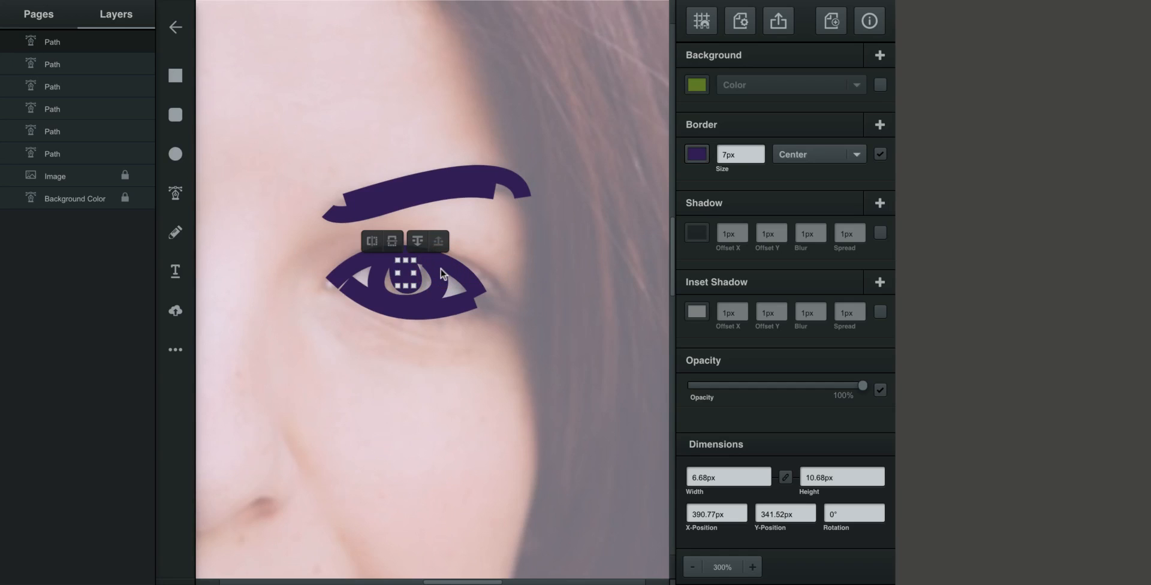
# - Hide the photo layer to examine the eye and eyebrow outlines on the plain lavender page, and show the photo again
pyautogui.press('super+0')
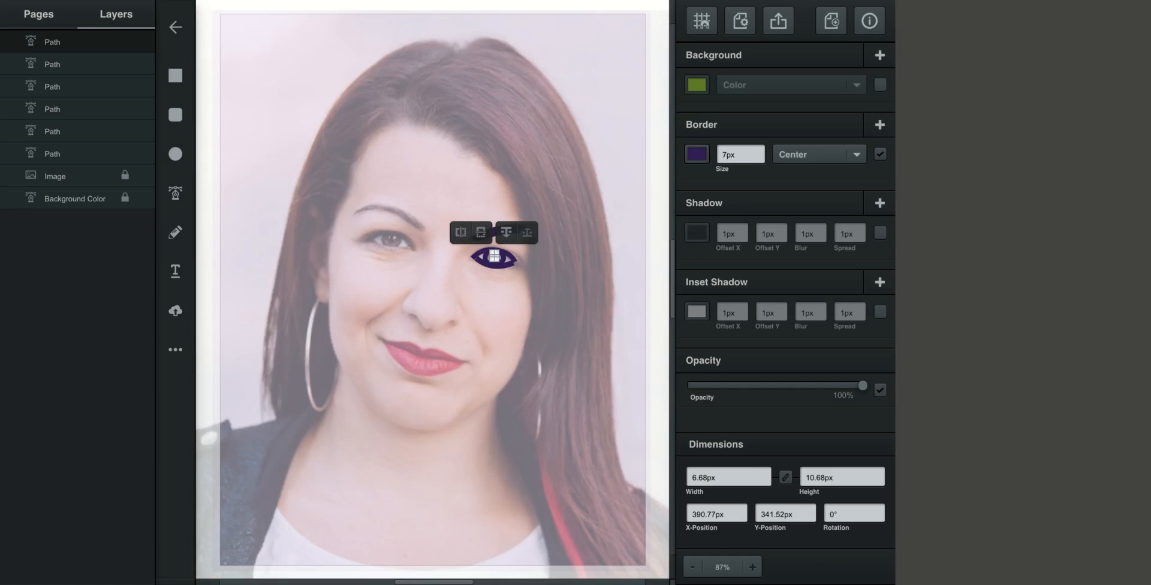
pyautogui.click(227, 83)
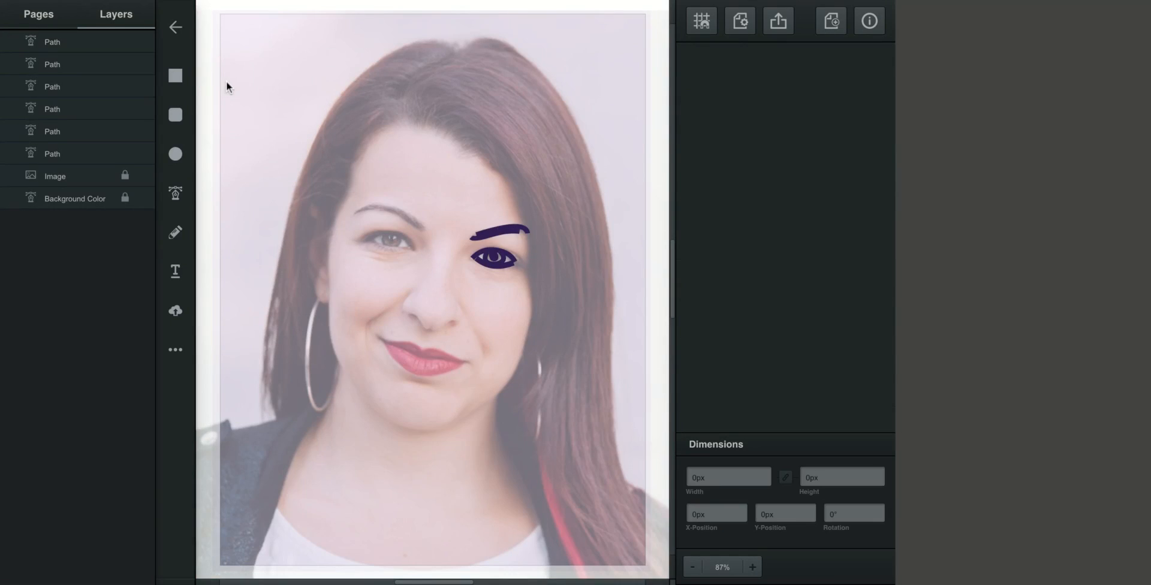
pyautogui.click(125, 180)
pyautogui.click(126, 180)
pyautogui.click(142, 177)
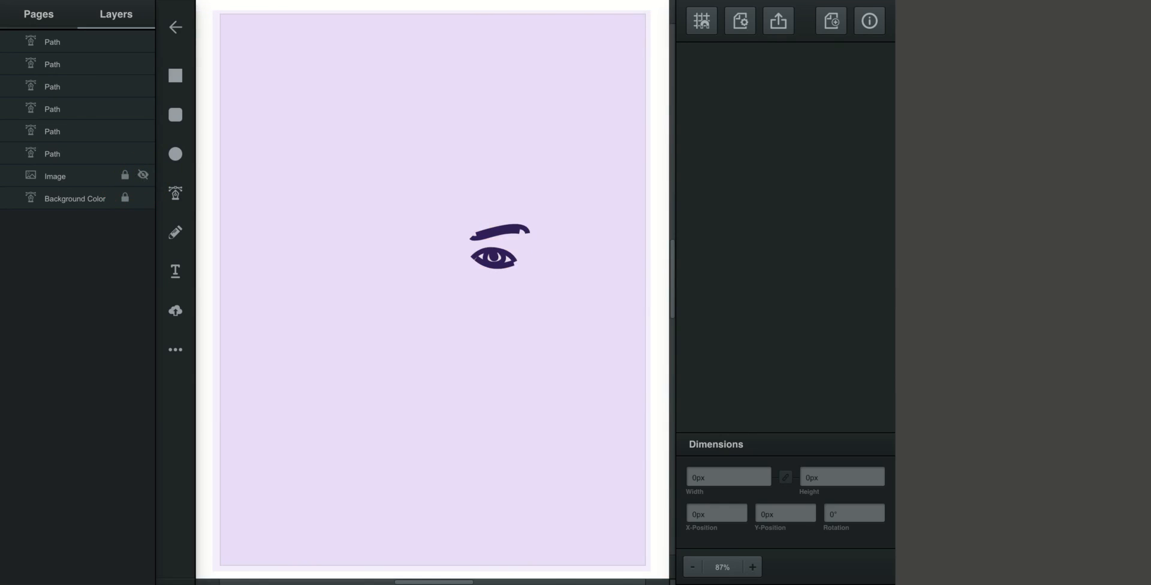
pyautogui.click(143, 175)
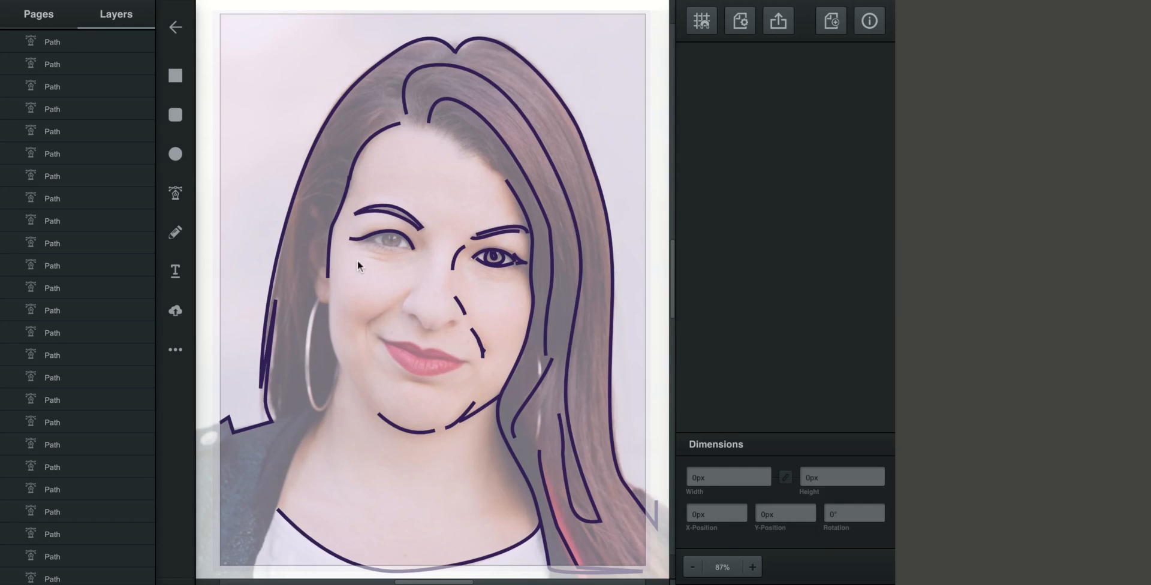
# - Hide the photo layer to examine the full line drawing of hair, face and neck, and show the photo again
pyautogui.scroll(-1, 88, 269)
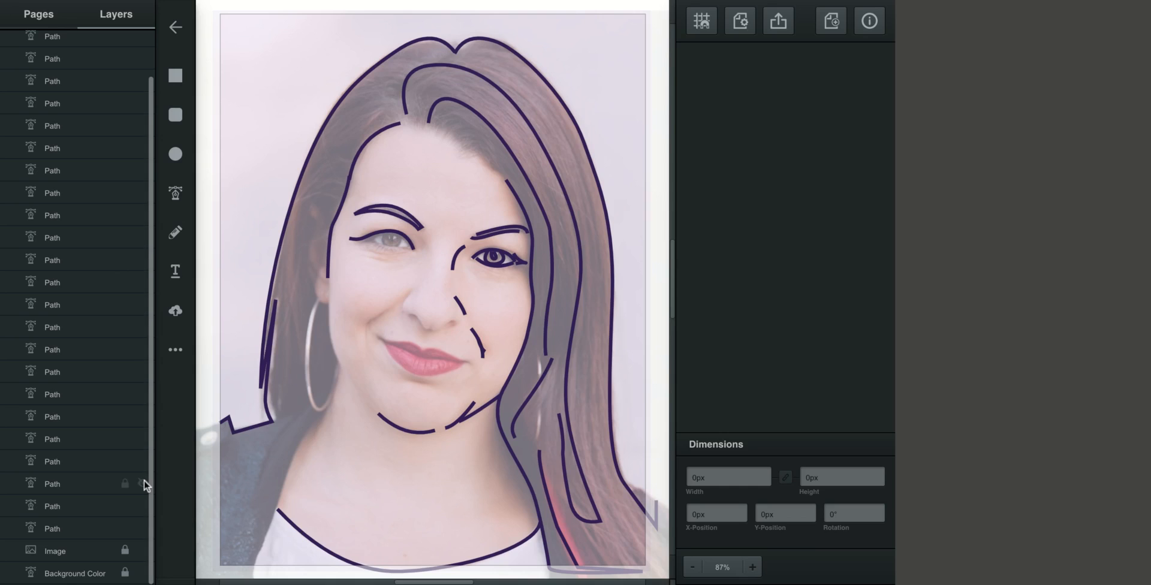
pyautogui.click(142, 550)
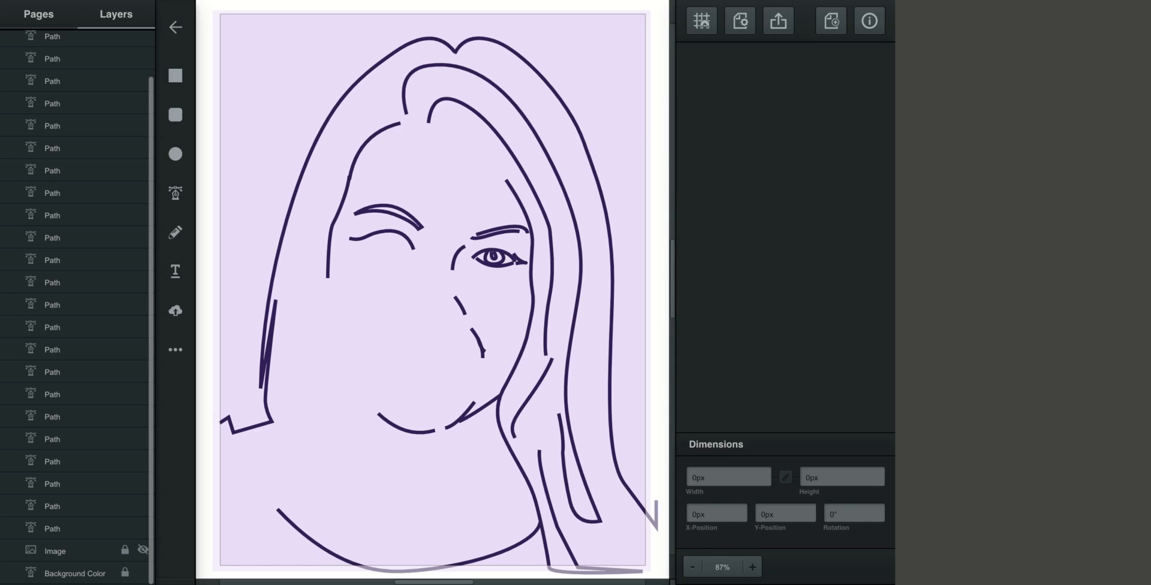
pyautogui.click(142, 550)
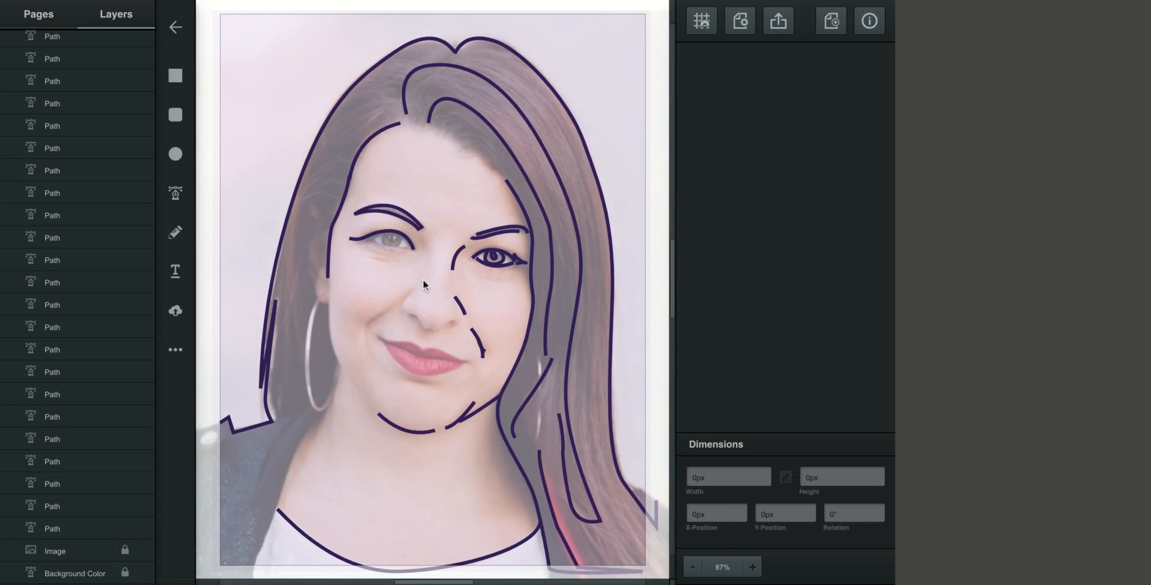
pyautogui.click(753, 567)
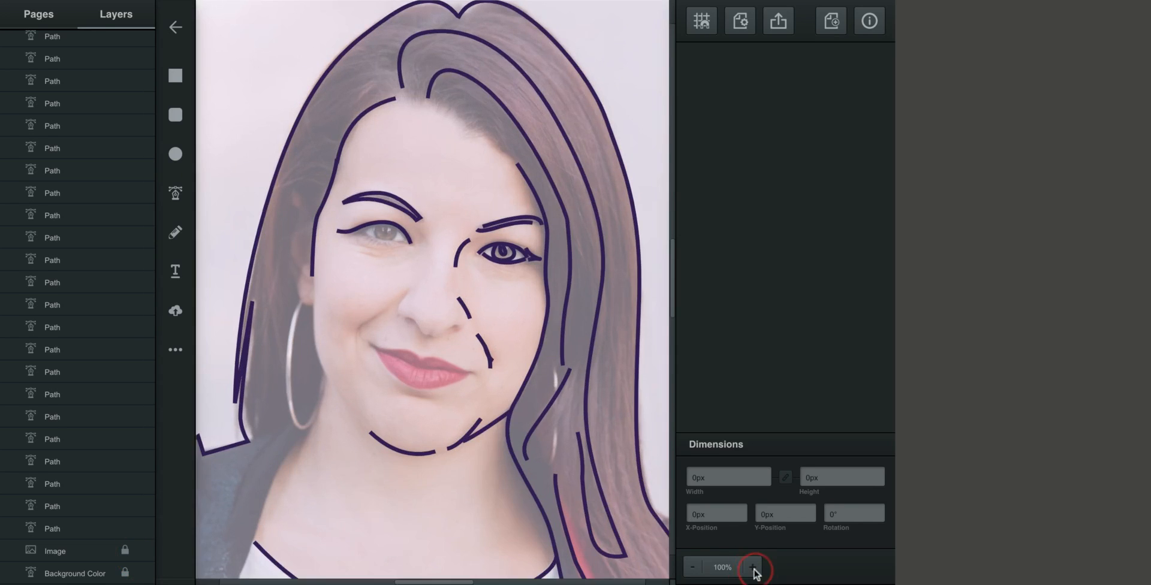
# - Draw a curved Pen path about 8 × 30 px along the outer nostril wing beside the cheek and set its border to 5 px
pyautogui.click(753, 567)
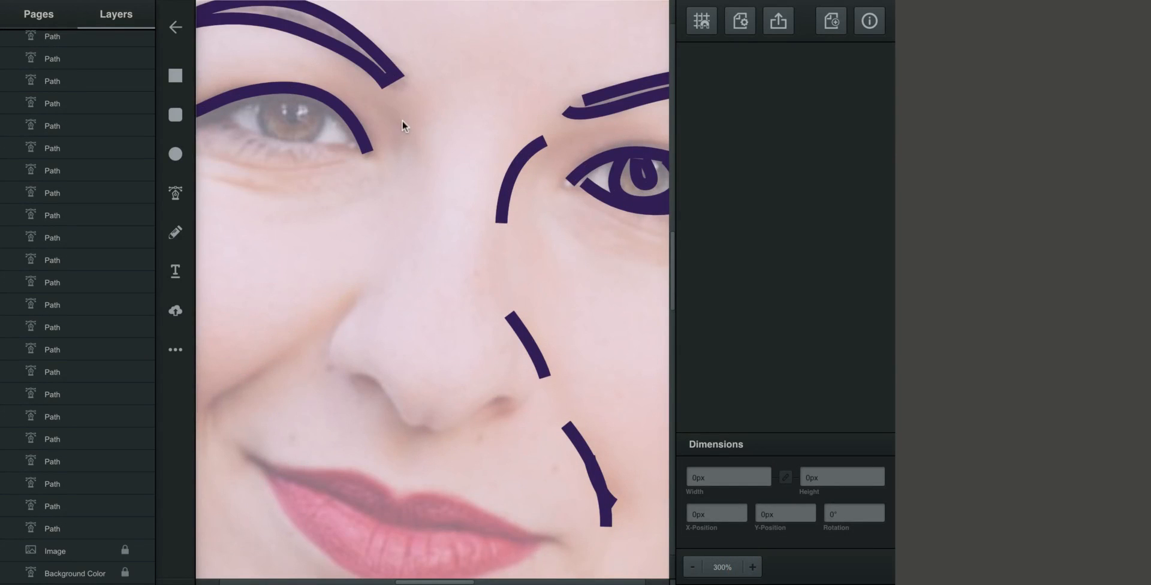
pyautogui.click(175, 192)
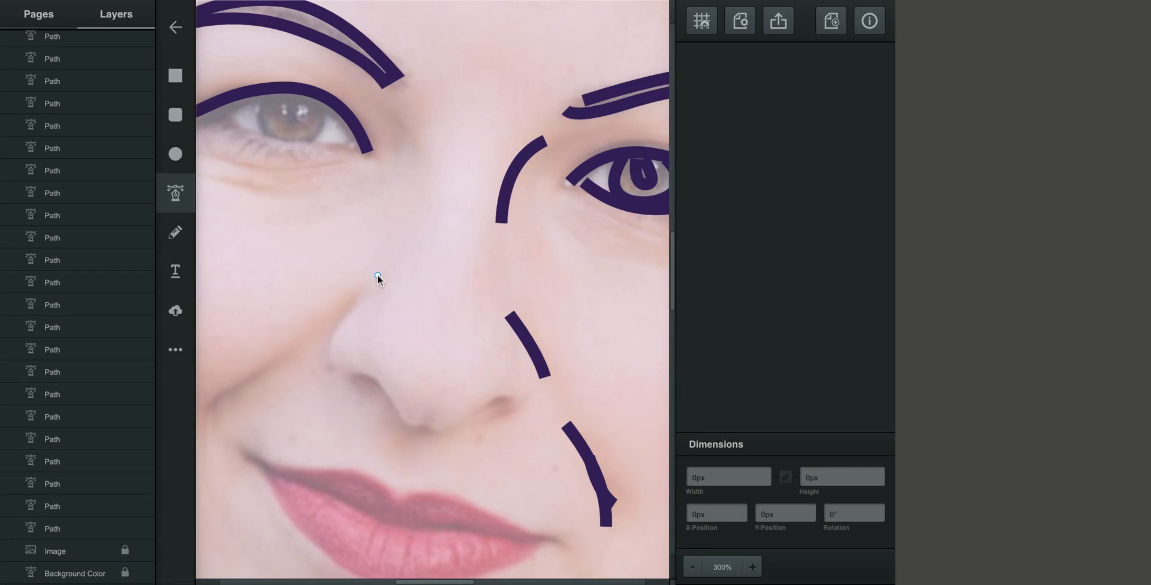
pyautogui.click(337, 372)
pyautogui.moveTo(351, 300); pyautogui.dragTo(381, 283)
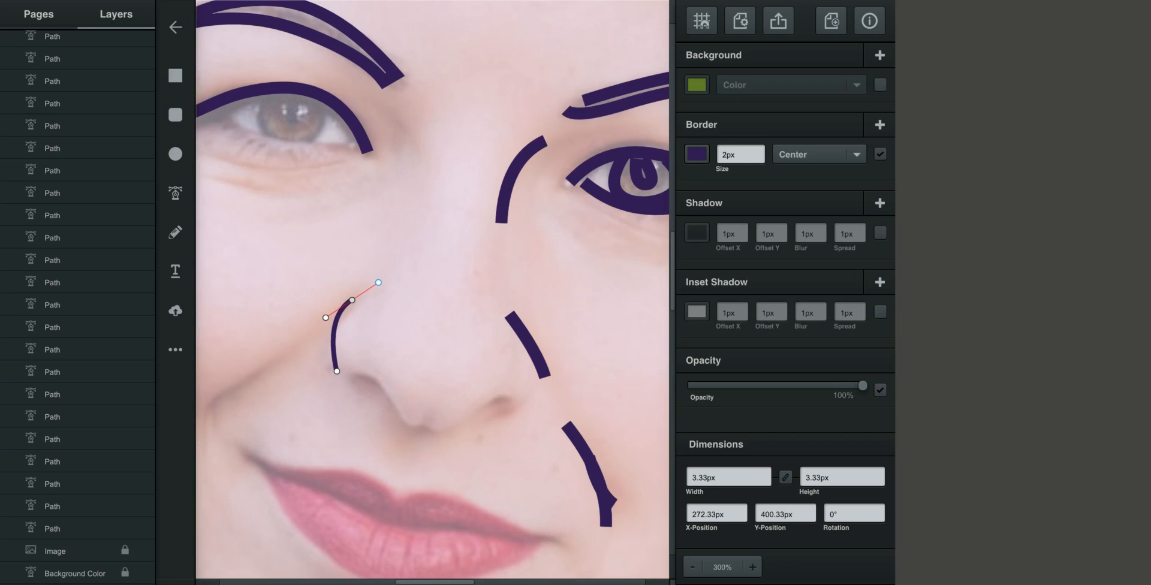
pyautogui.press('Escape')
pyautogui.click(760, 150)
pyautogui.click(760, 150)
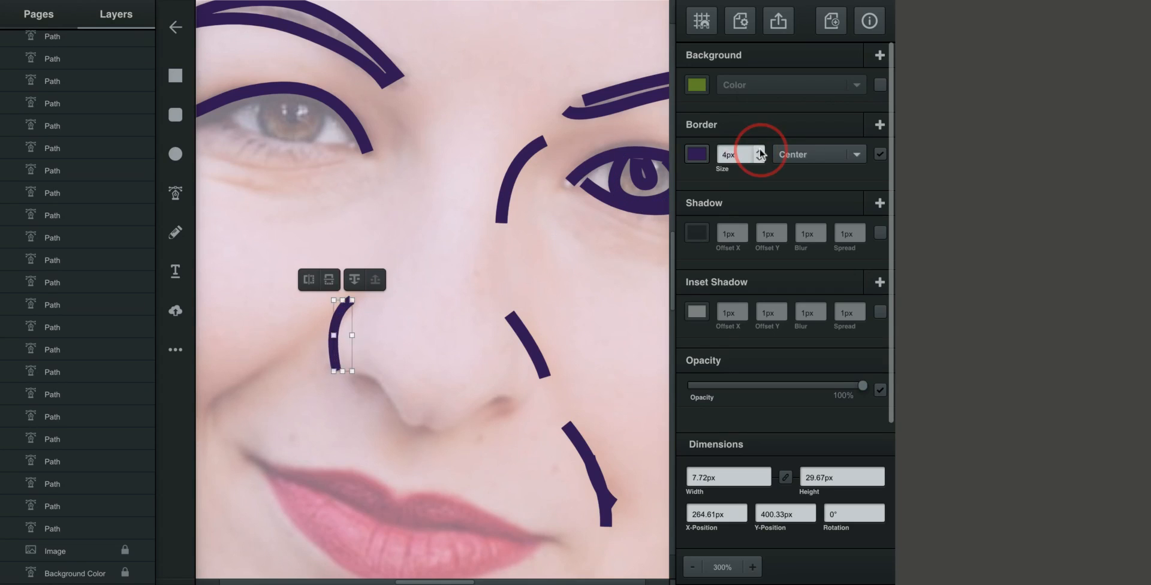
pyautogui.click(760, 151)
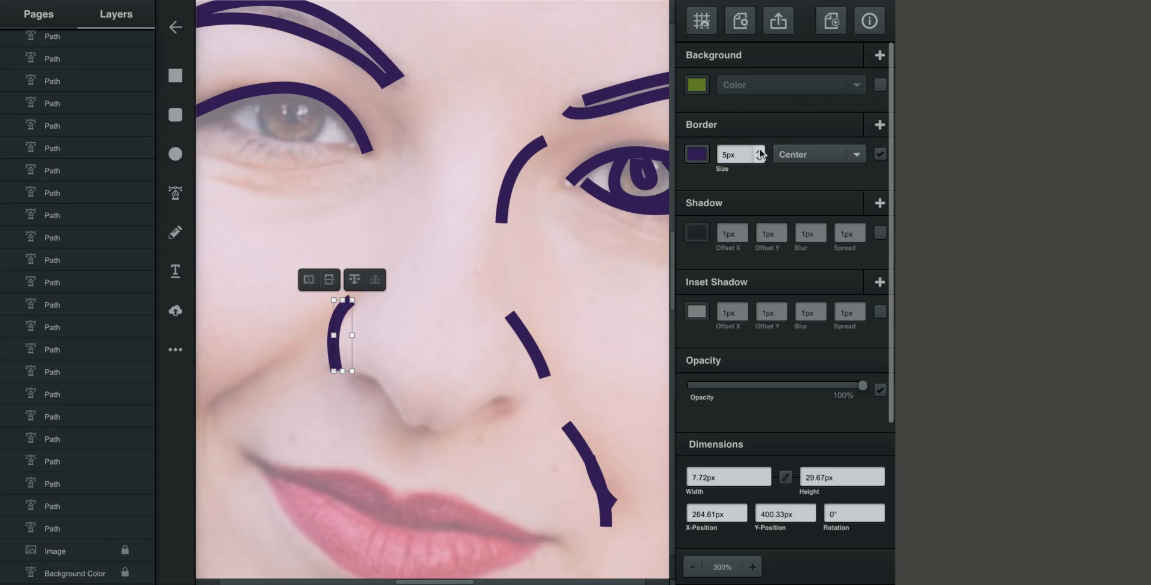
# - Draw an S-shaped Pen path about 42 × 37 px along the smile crease on the cheek beside the nose
pyautogui.click(175, 193)
pyautogui.click(205, 424)
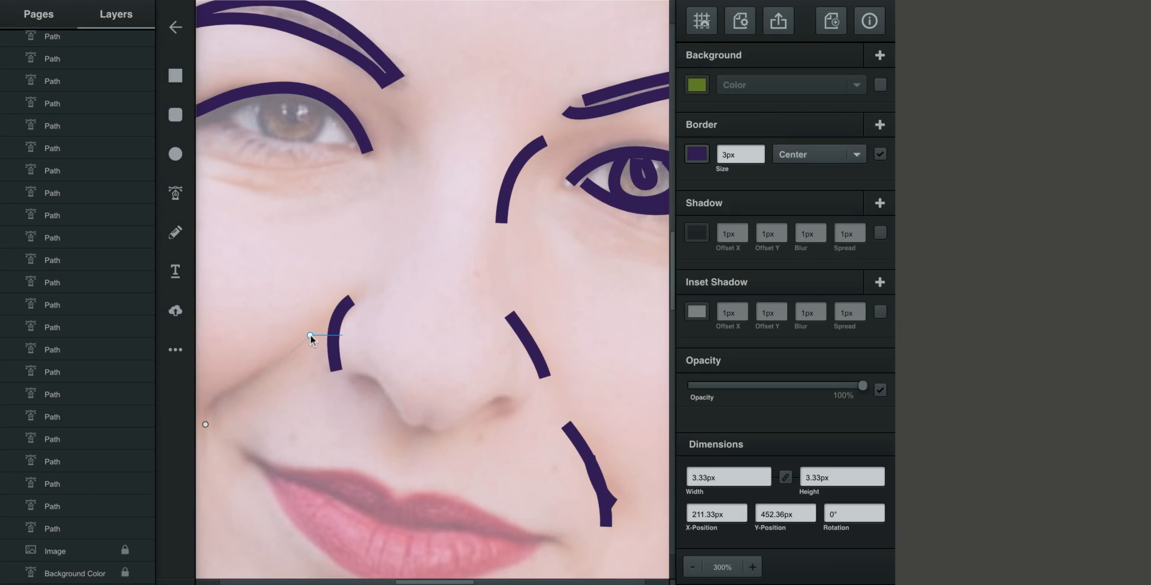
pyautogui.moveTo(255, 373); pyautogui.dragTo(293, 355)
pyautogui.click(307, 336)
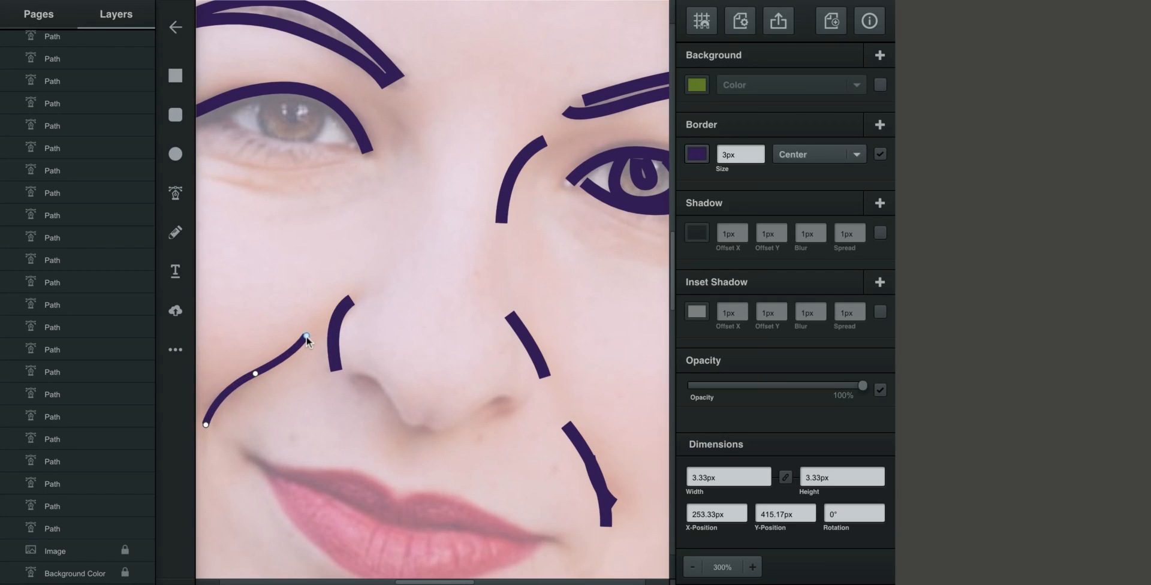
pyautogui.press('Escape')
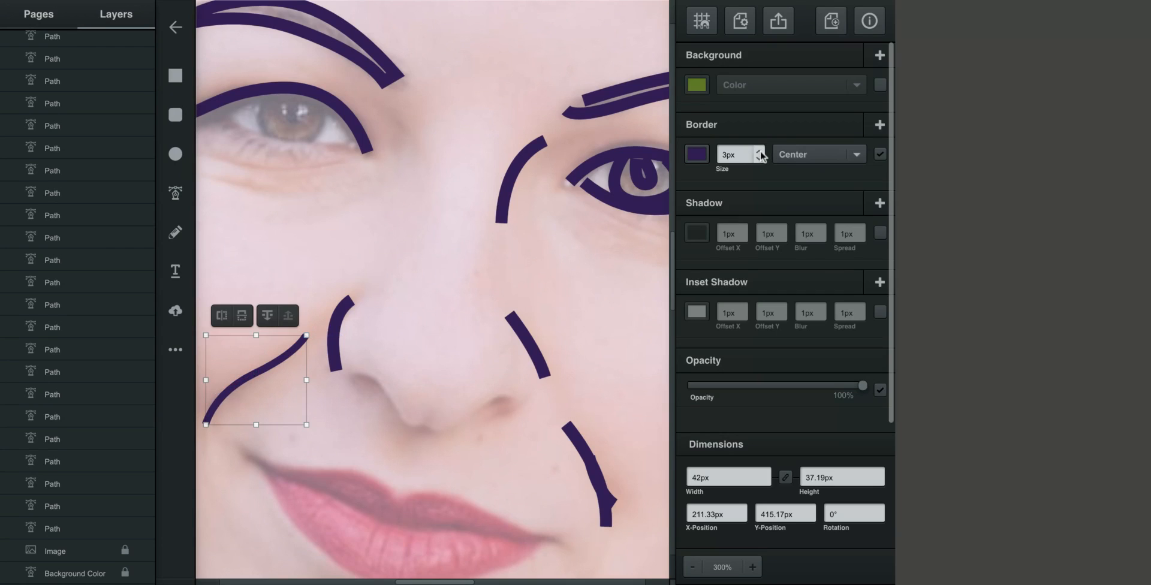
# - Draw a hooked Pen path about 16 × 26 px at the inner corner of the unfinished eye and set its border to 5 px
pyautogui.click(175, 193)
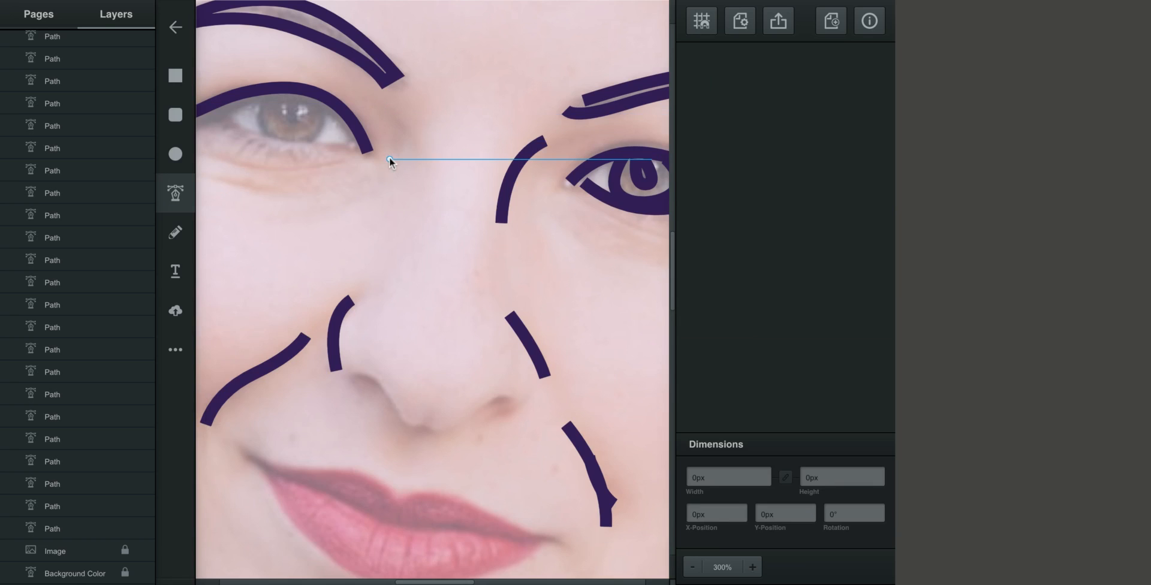
pyautogui.click(389, 158)
pyautogui.moveTo(373, 103); pyautogui.dragTo(357, 81)
pyautogui.click(408, 134)
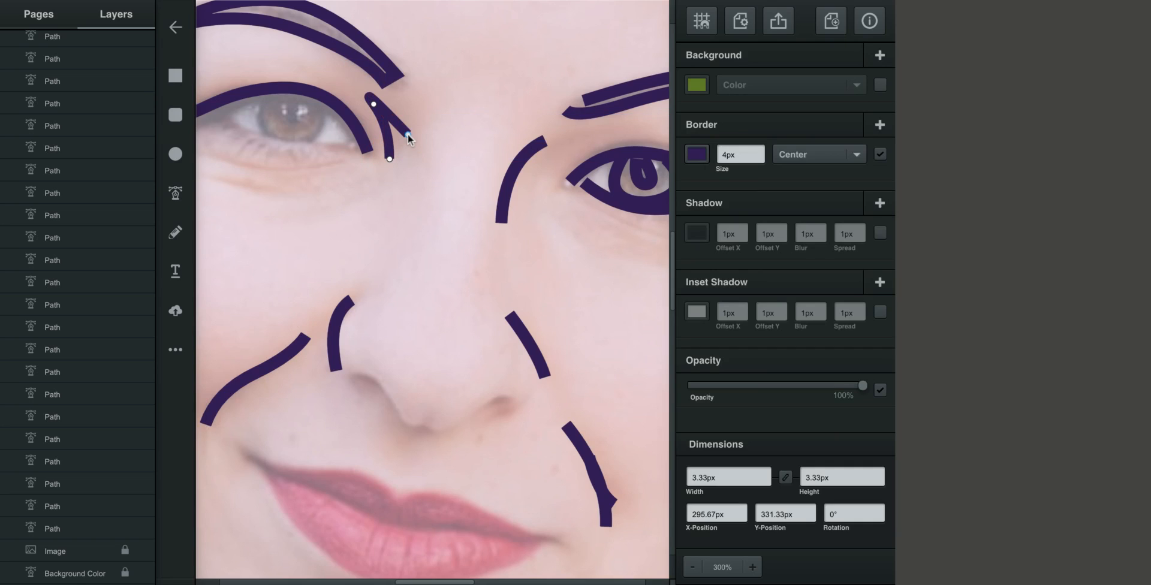
pyautogui.click(408, 135)
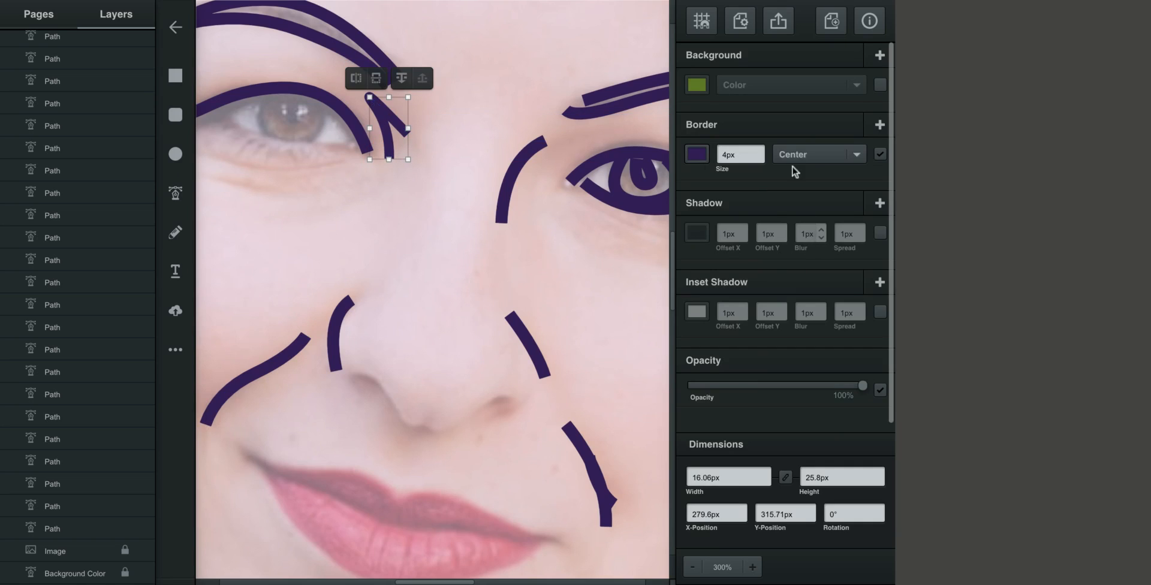
pyautogui.click(760, 152)
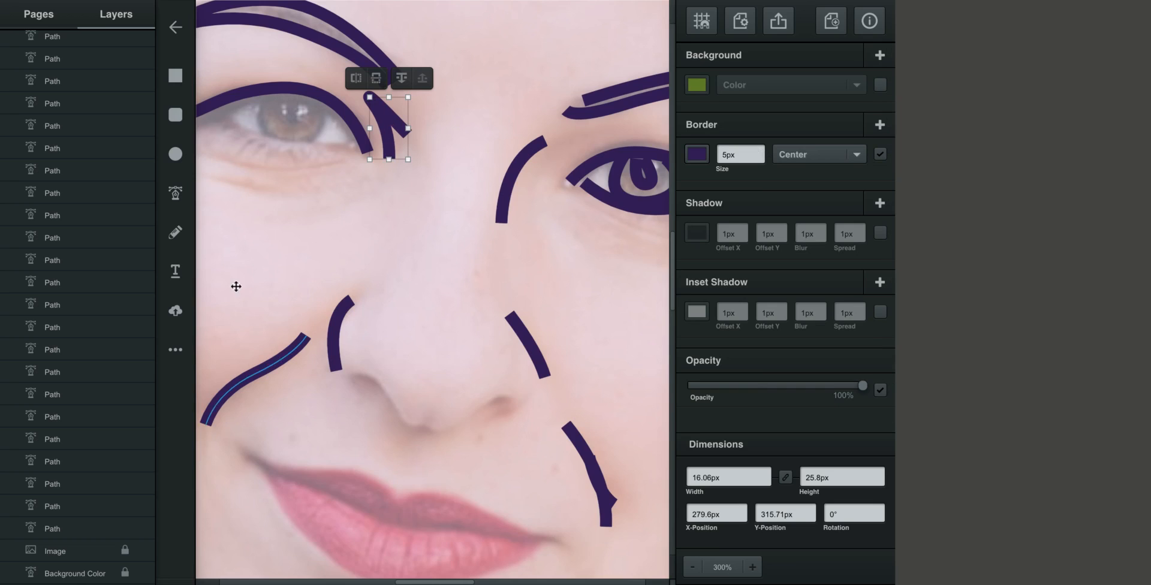
# - Draw a curved Pen path about 33 × 22 px from the nostril near the smile crease to the underside of the nose tip
pyautogui.click(175, 192)
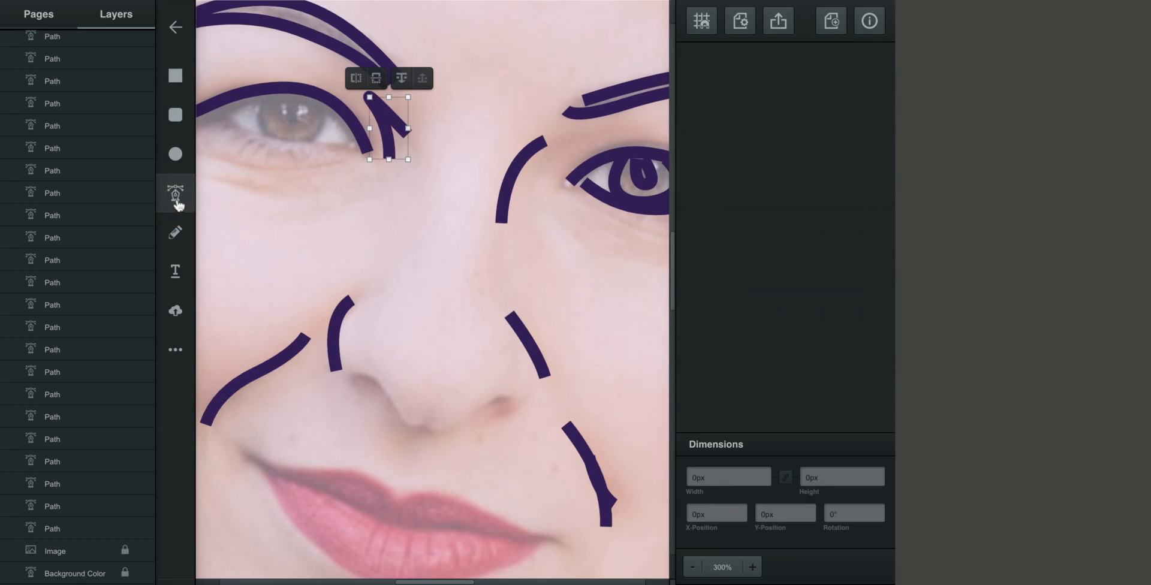
pyautogui.click(364, 383)
pyautogui.moveTo(364, 375); pyautogui.dragTo(379, 376)
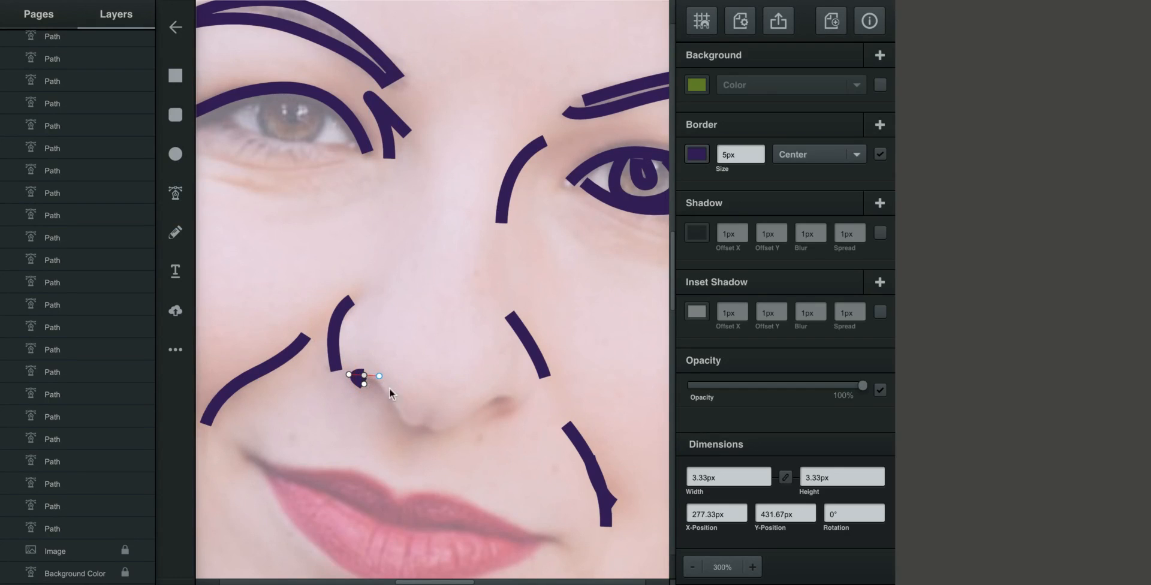
pyautogui.click(405, 420)
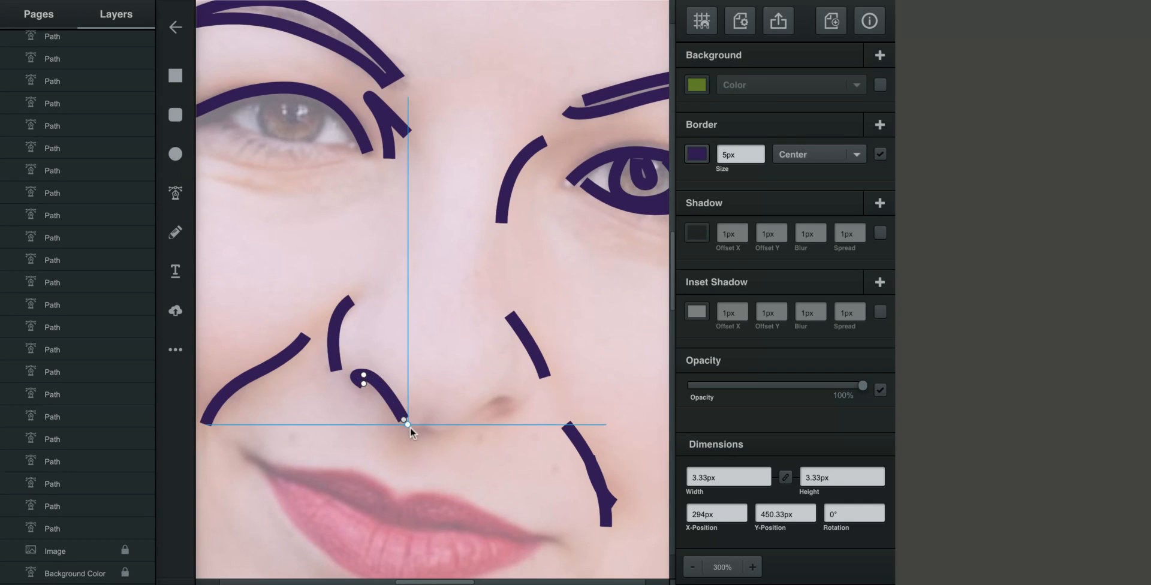
pyautogui.click(419, 428)
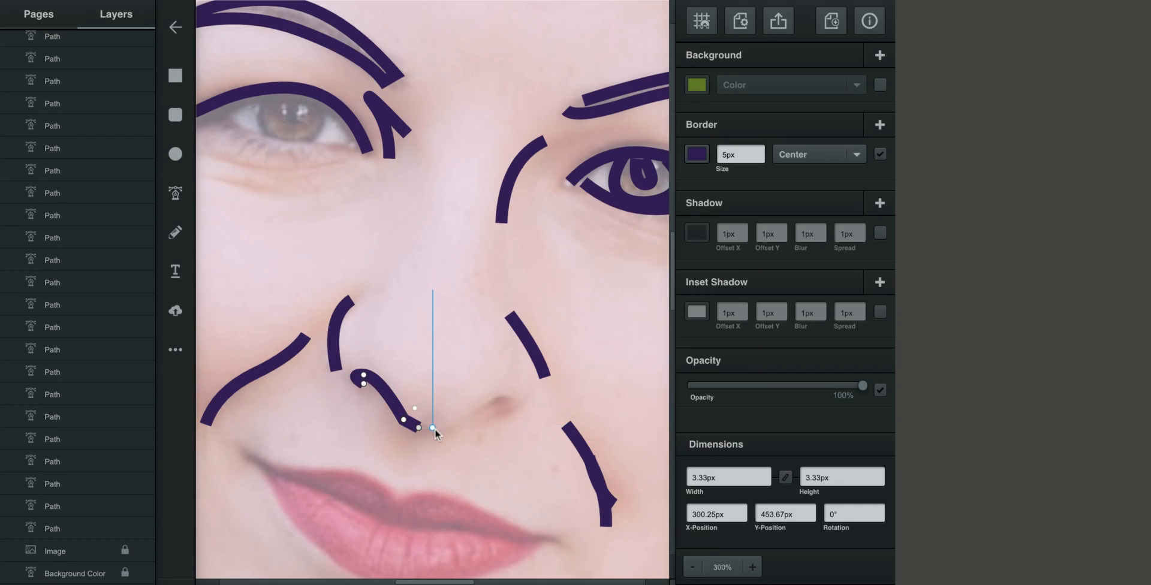
pyautogui.click(436, 429)
pyautogui.click(446, 430)
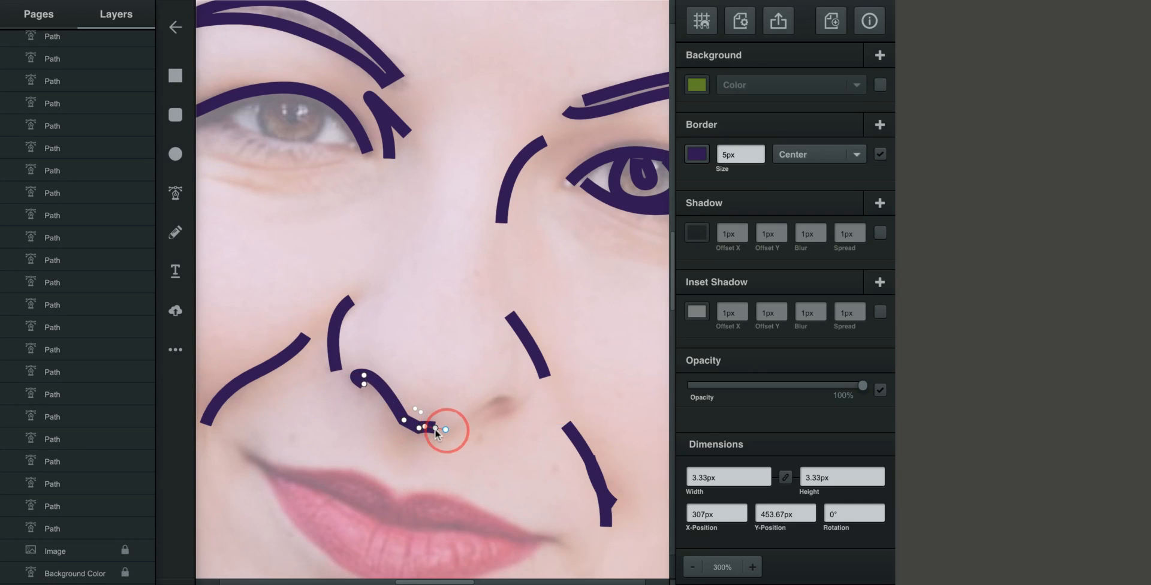
pyautogui.press('Escape')
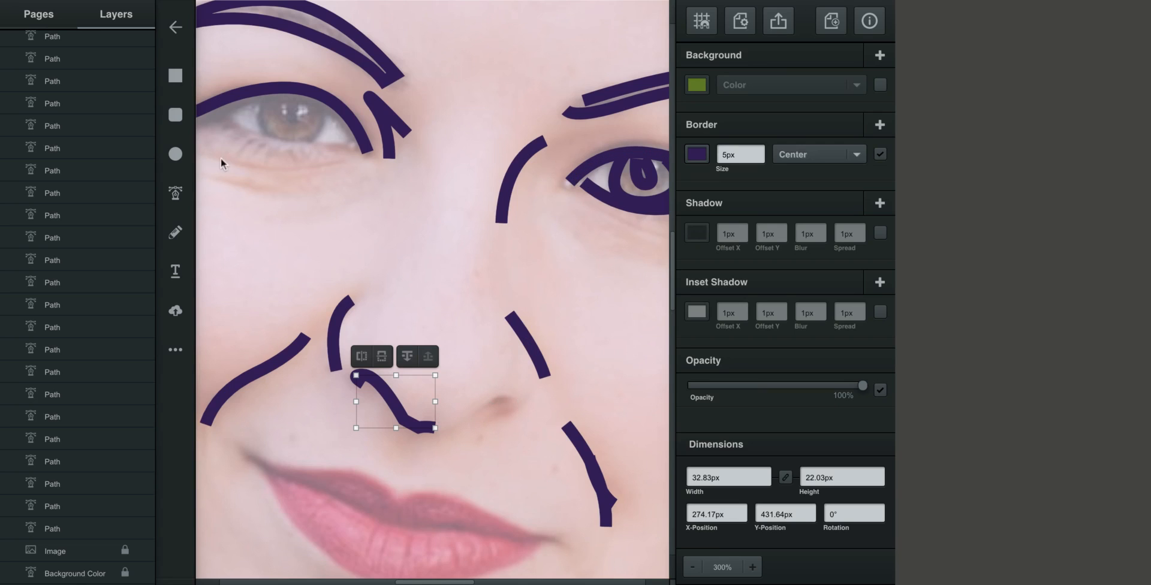
# - Draw a small hooked Pen path about 19 × 7 px for the other nostril
pyautogui.click(175, 194)
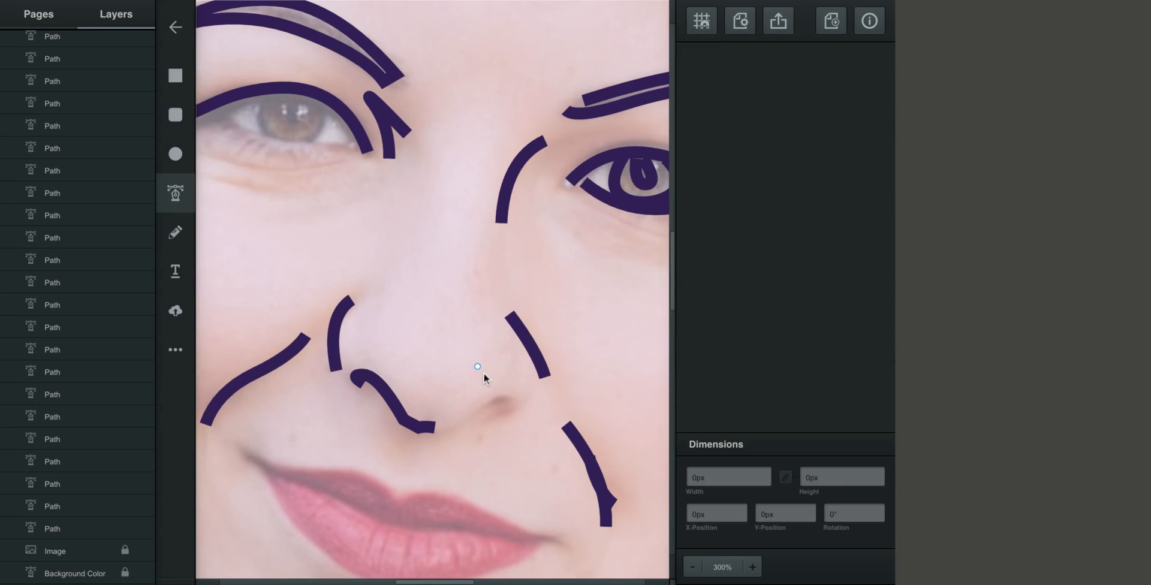
pyautogui.click(468, 419)
pyautogui.click(509, 402)
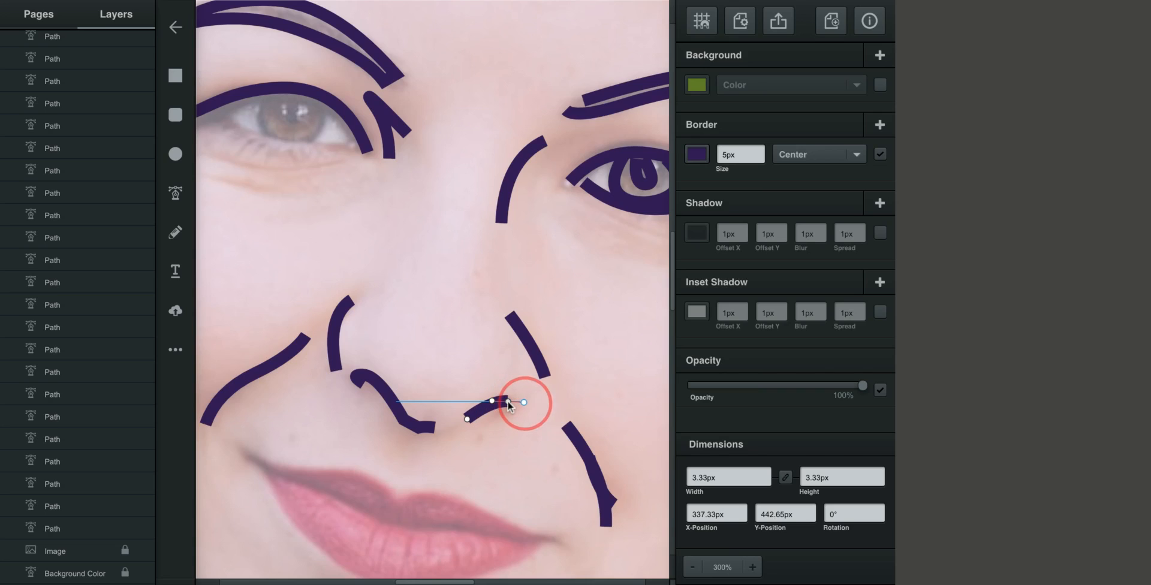
pyautogui.moveTo(467, 419); pyautogui.dragTo(505, 419)
pyautogui.click(497, 417)
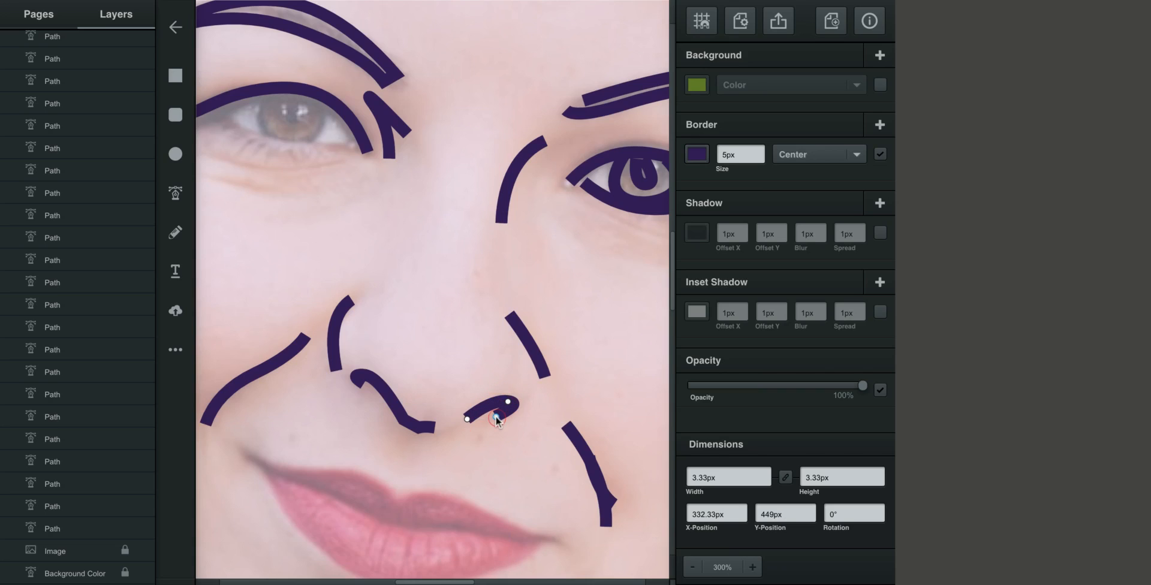
pyautogui.press('Escape')
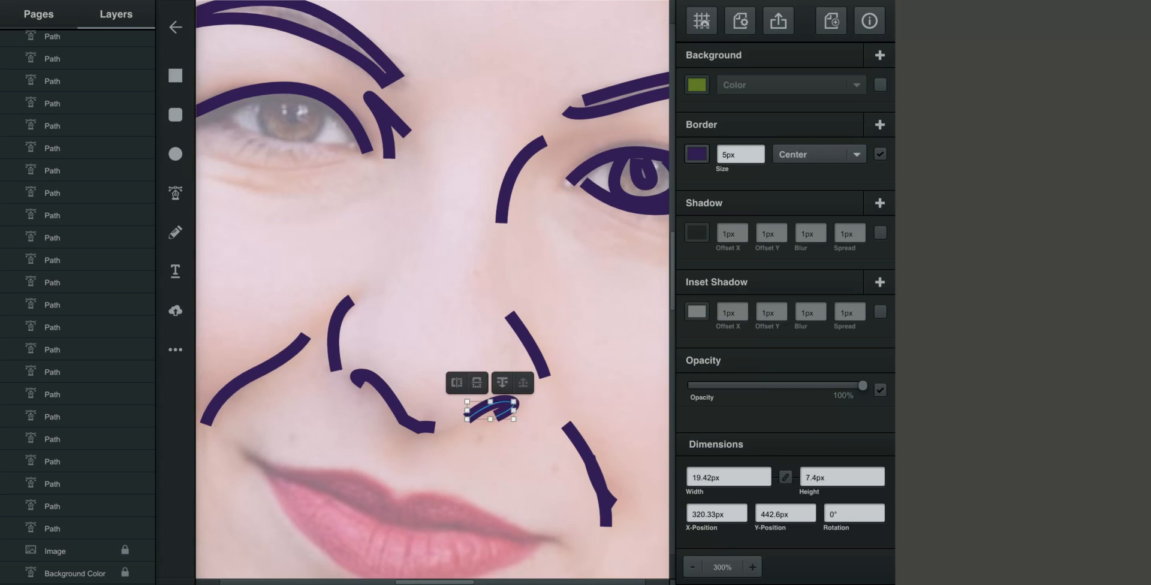
# - Trace the upper lip's top edge from corner to corner with an open Pen path about 126 × 35 px, including the central dip
pyautogui.click(186, 200)
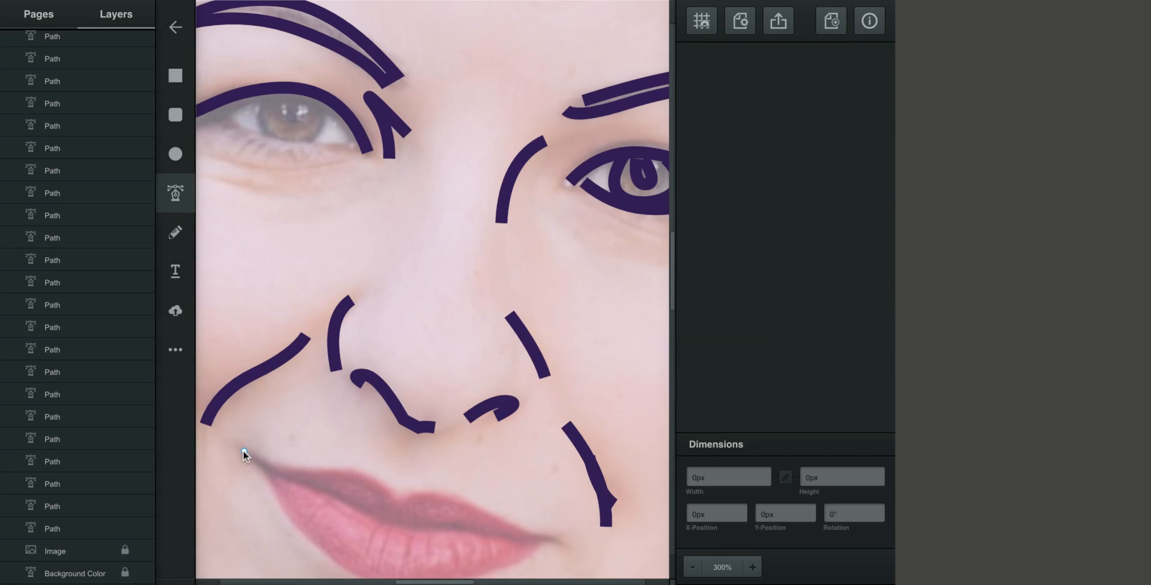
pyautogui.moveTo(239, 451)
pyautogui.mouseDown()
pyautogui.moveTo(335, 485)
pyautogui.moveTo(399, 471)
pyautogui.mouseUp()
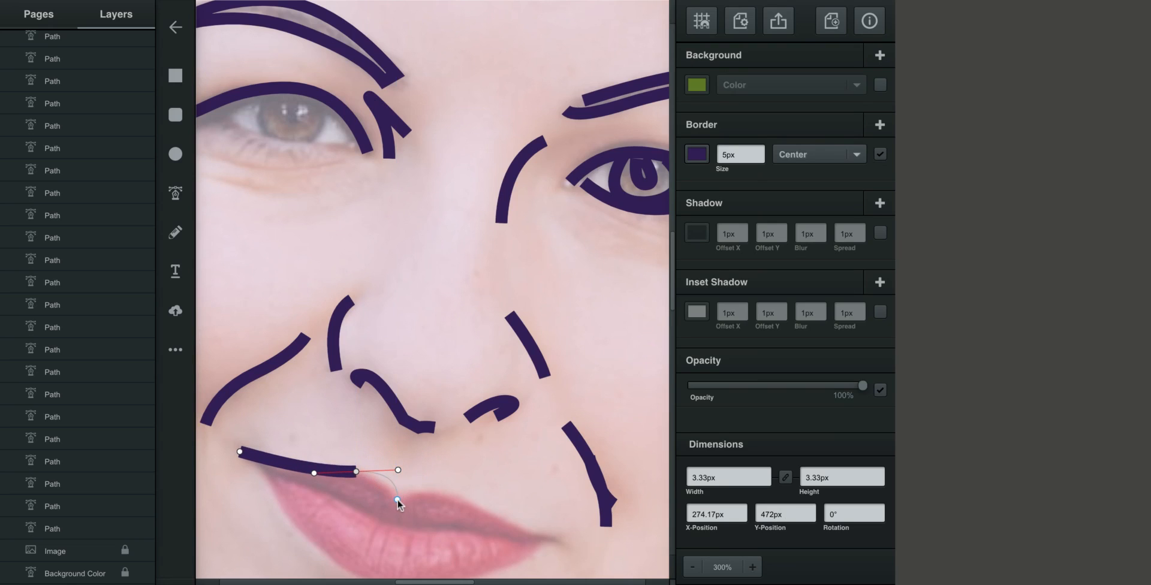
pyautogui.moveTo(398, 501)
pyautogui.mouseDown()
pyautogui.moveTo(437, 490)
pyautogui.moveTo(466, 503)
pyautogui.moveTo(448, 498)
pyautogui.mouseUp()
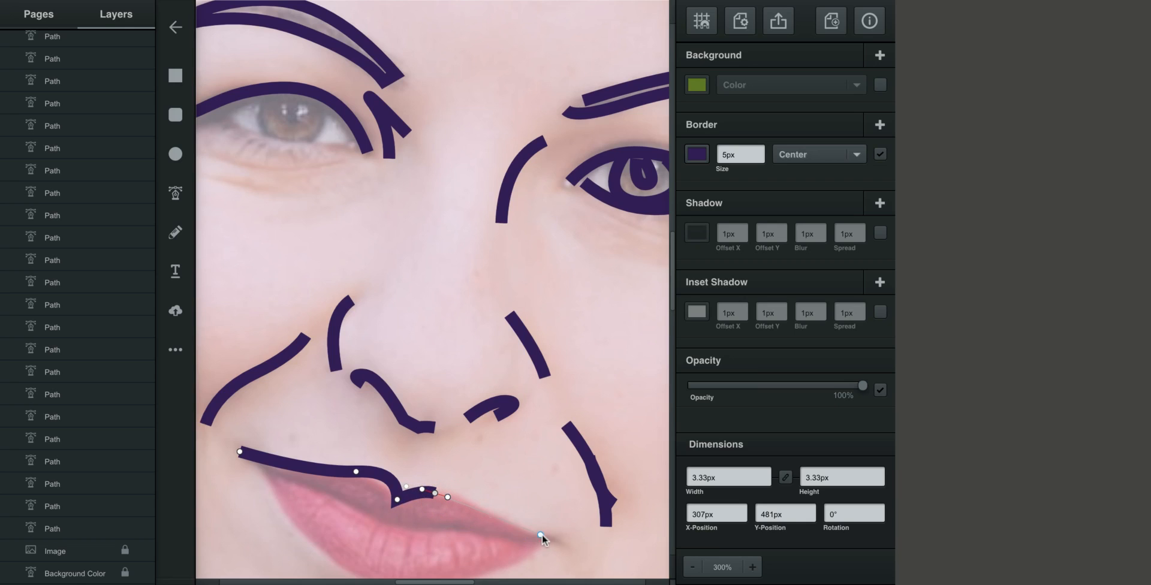
pyautogui.moveTo(541, 538); pyautogui.dragTo(579, 540)
pyautogui.press('Return')
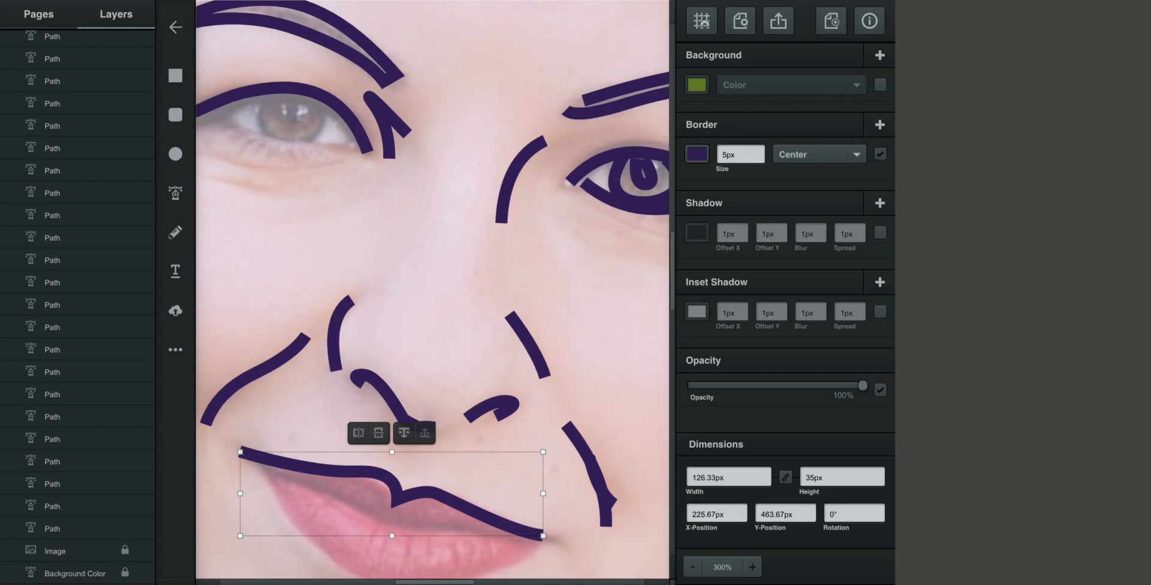
# - Hide the photo layer to examine the full line drawing with the new nose and lip paths on the lavender page
pyautogui.hotkey('ctrl', '0')
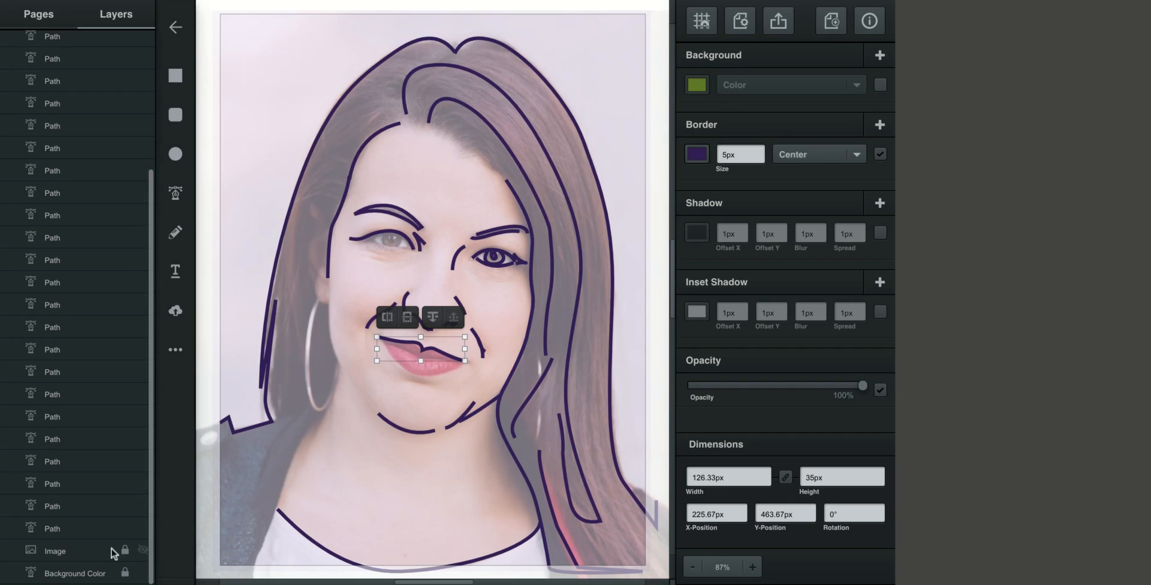
pyautogui.click(143, 550)
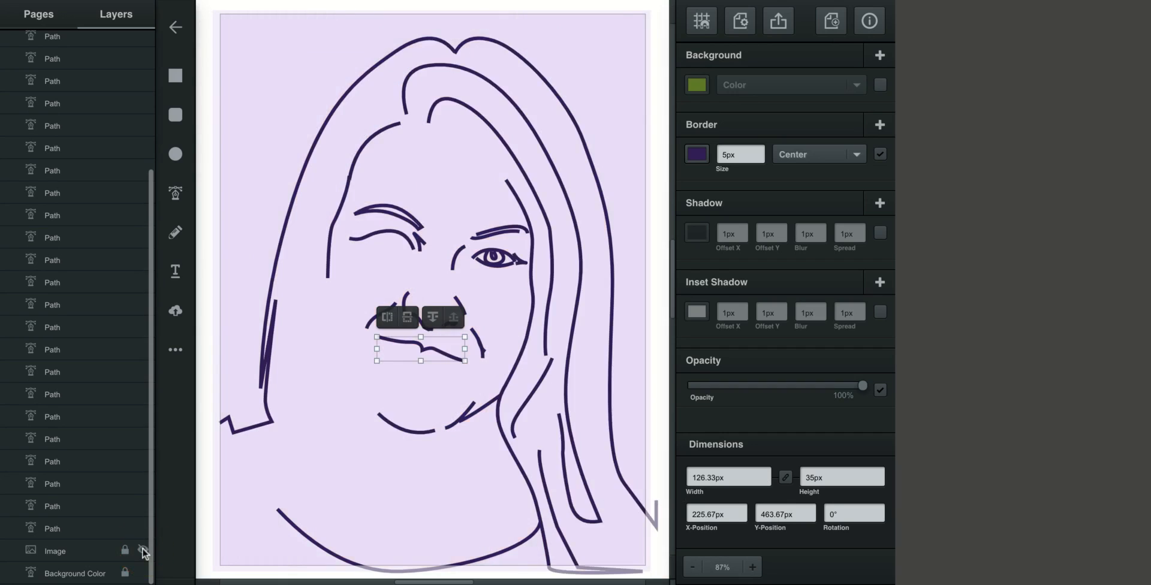
pyautogui.click(211, 128)
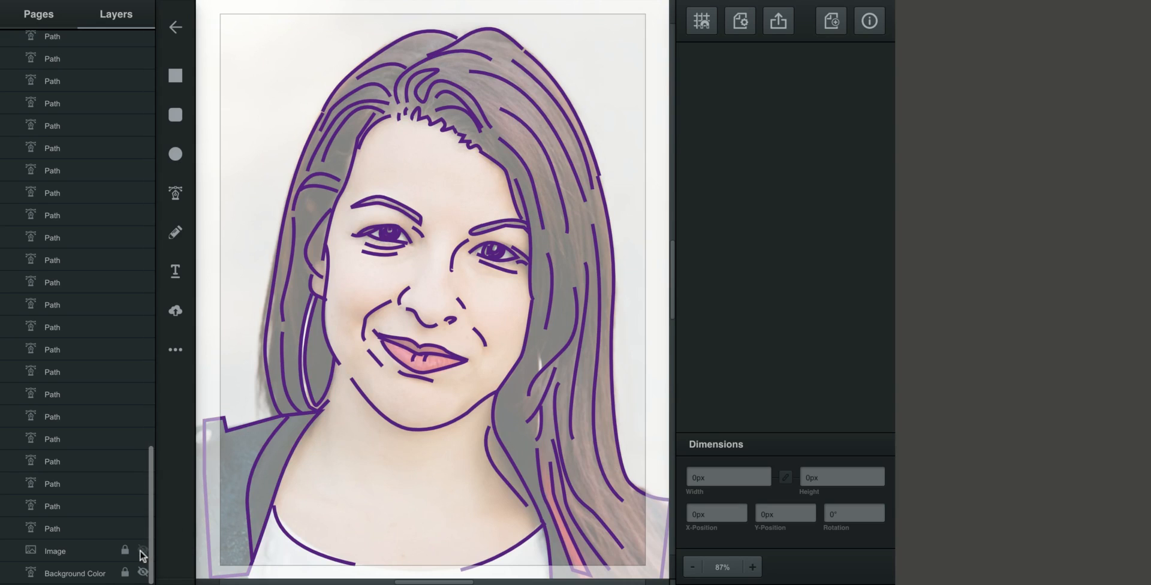
# - In the completed line portrait, hide the photo layer and show the Background Color layer
pyautogui.click(143, 551)
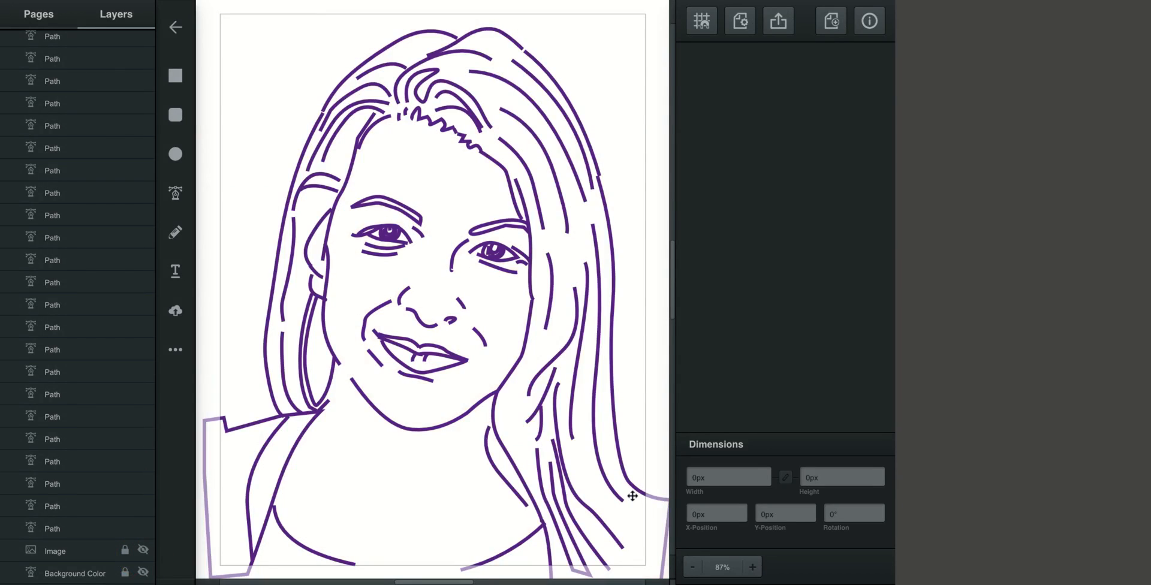
pyautogui.click(143, 573)
# - Show the Background Color layer, unlock it and recolor its fill to a pale lavender behind the line portrait
pyautogui.click(80, 574)
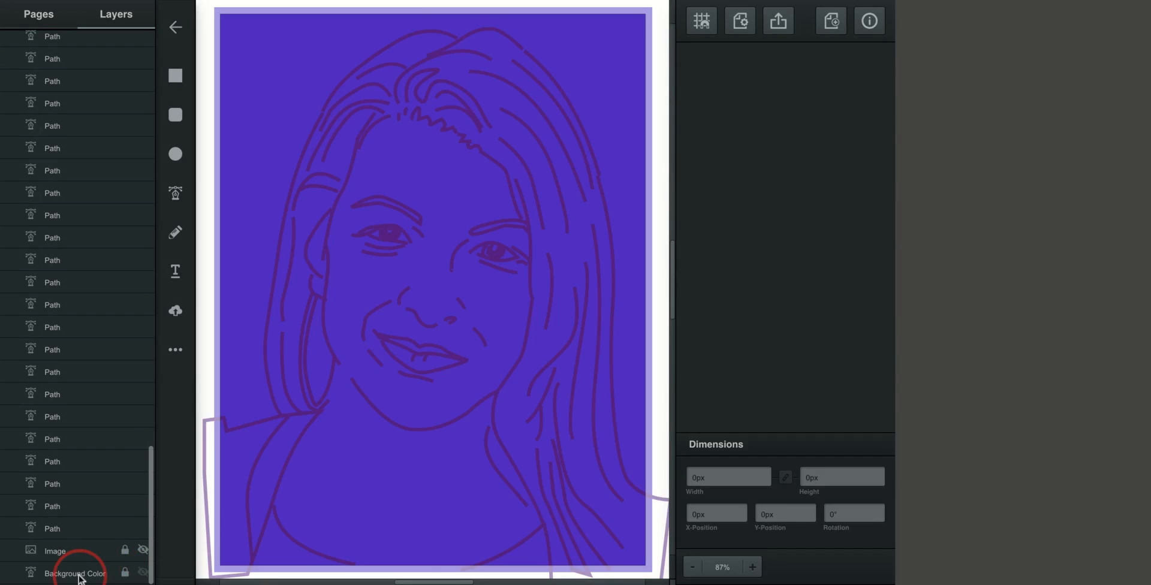
pyautogui.click(648, 33)
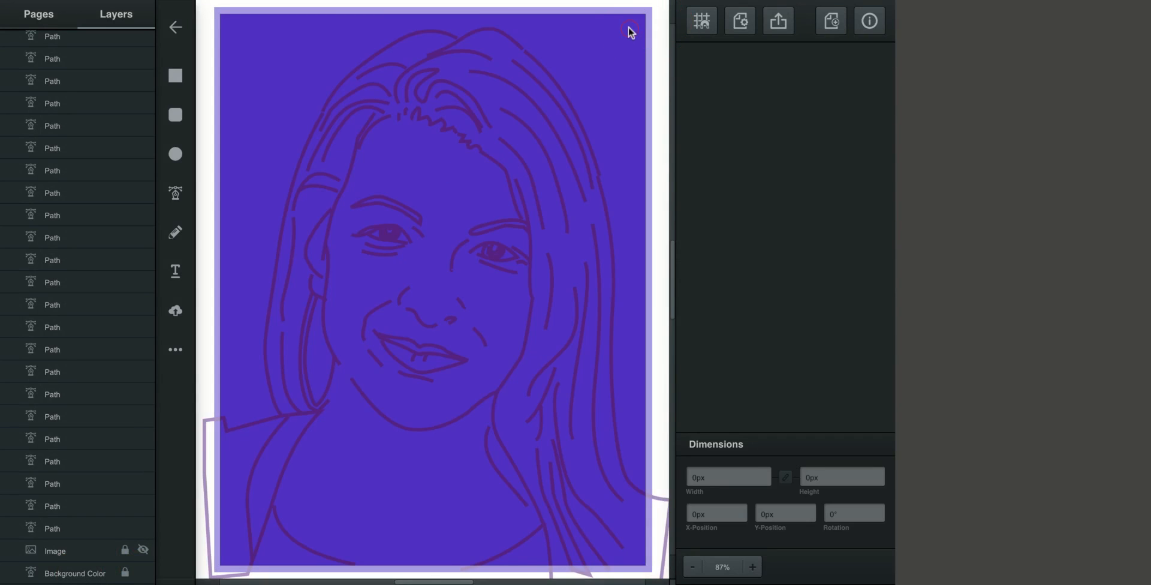
pyautogui.click(607, 48)
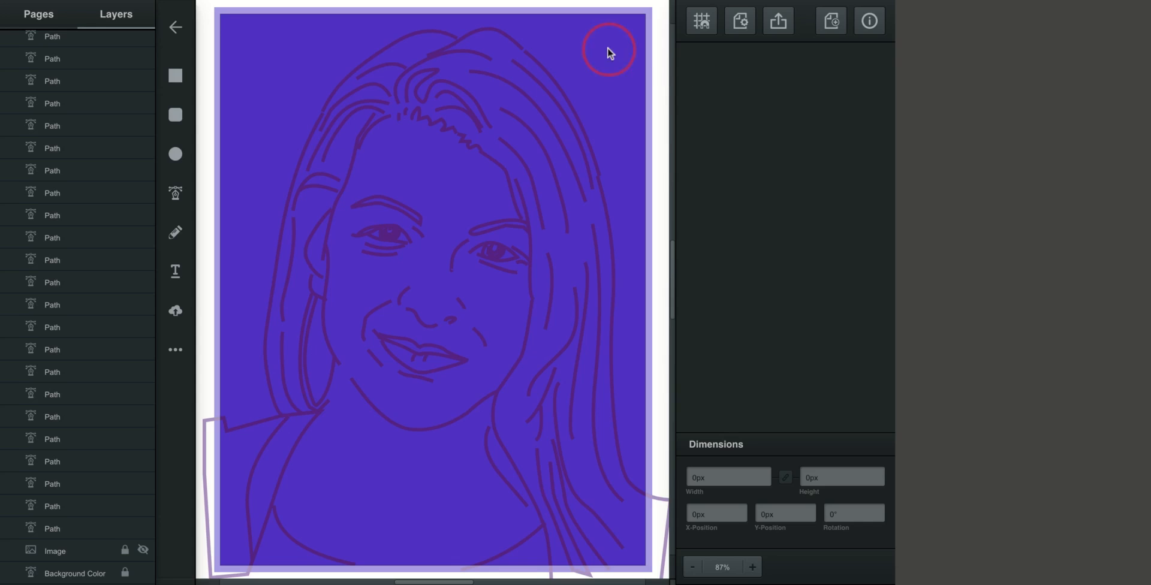
pyautogui.click(57, 577)
pyautogui.doubleClick(92, 578)
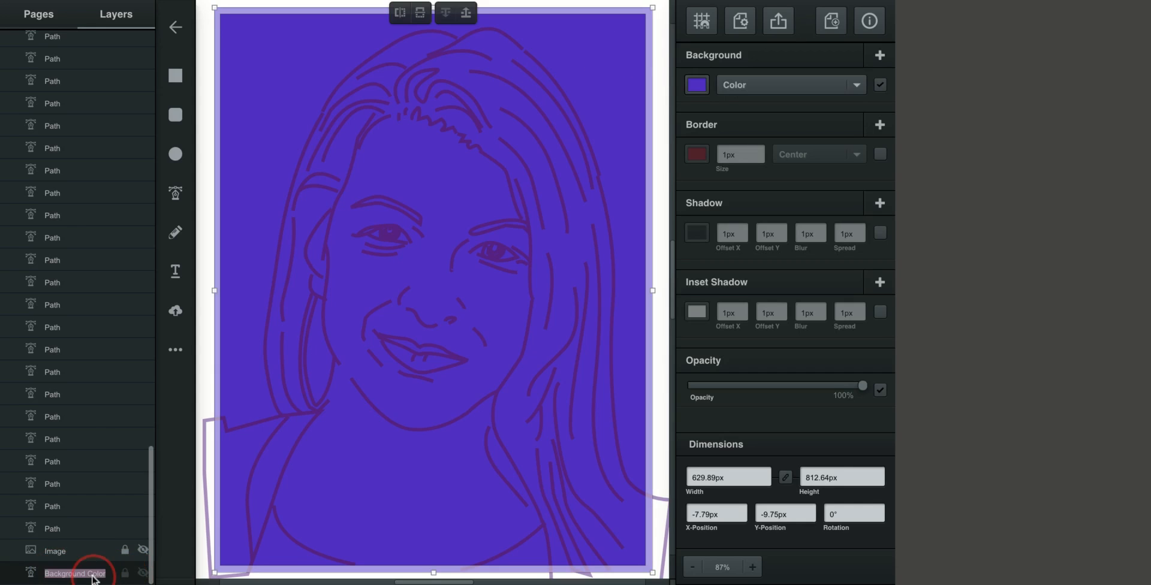
pyautogui.click(697, 84)
pyautogui.click(591, 100)
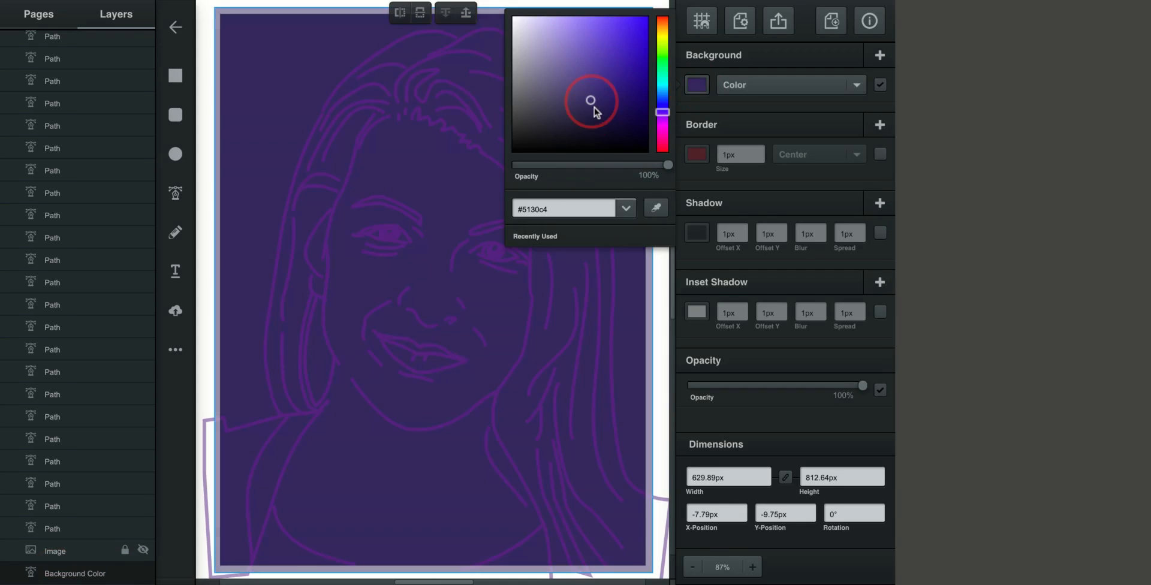
pyautogui.moveTo(592, 101); pyautogui.dragTo(532, 23)
pyautogui.click(200, 26)
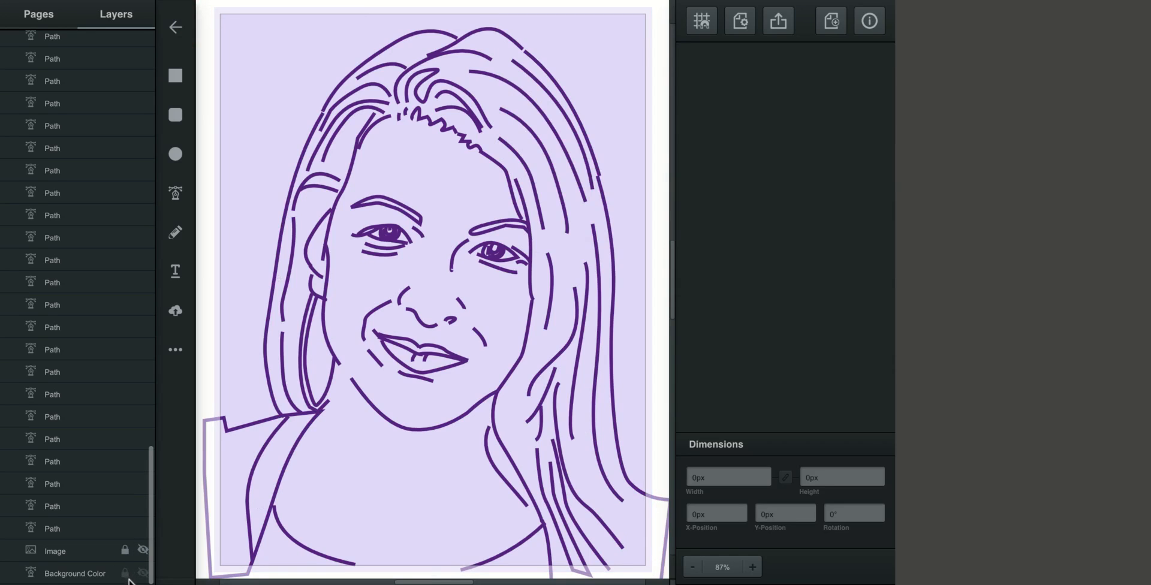
# - Toggle the Background Color and Image layers' visibility to compare the line portrait on white, on lavender and over the photo
pyautogui.click(142, 573)
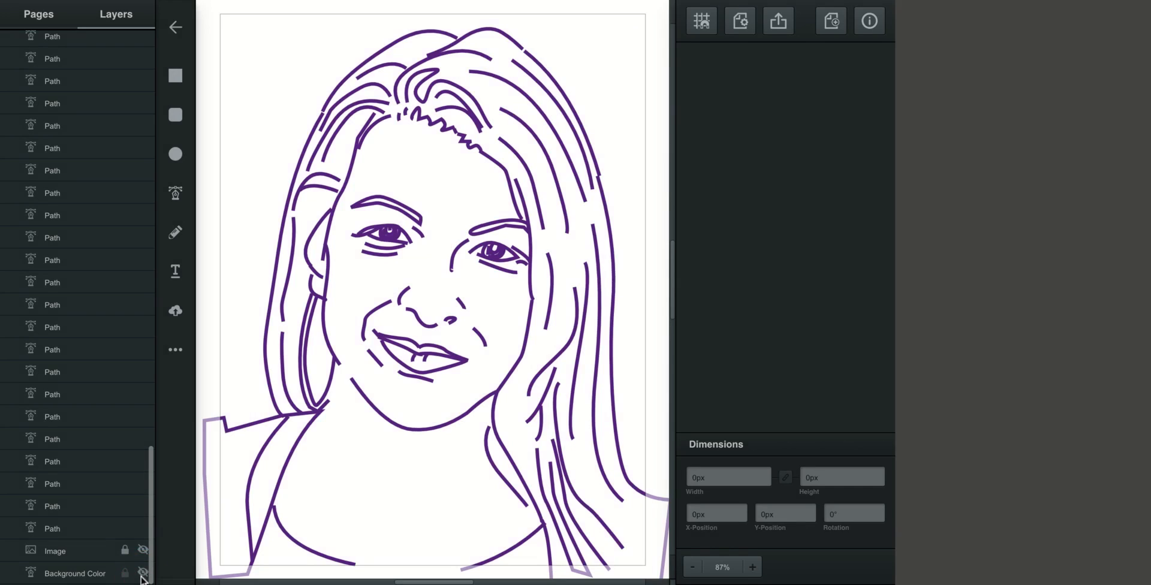
pyautogui.click(142, 573)
pyautogui.click(142, 550)
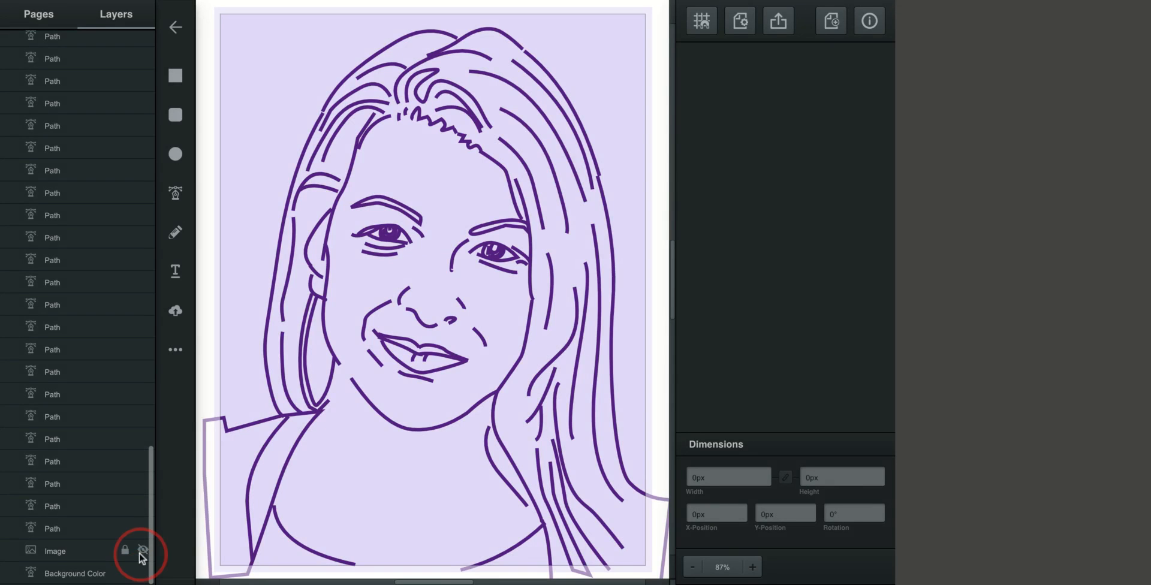
pyautogui.click(142, 550)
pyautogui.click(142, 550)
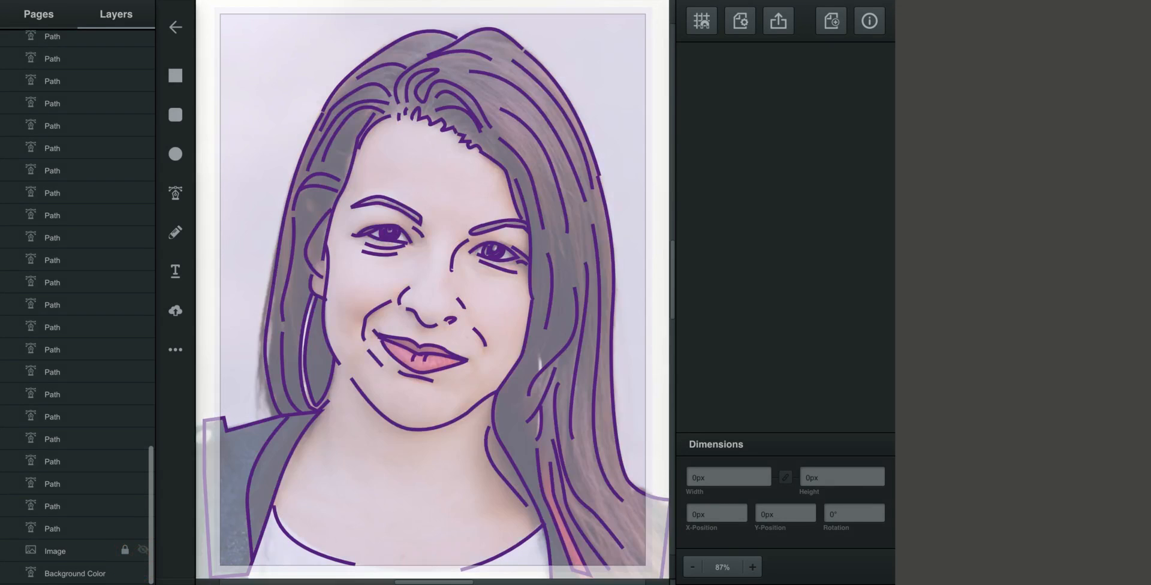
pyautogui.click(143, 550)
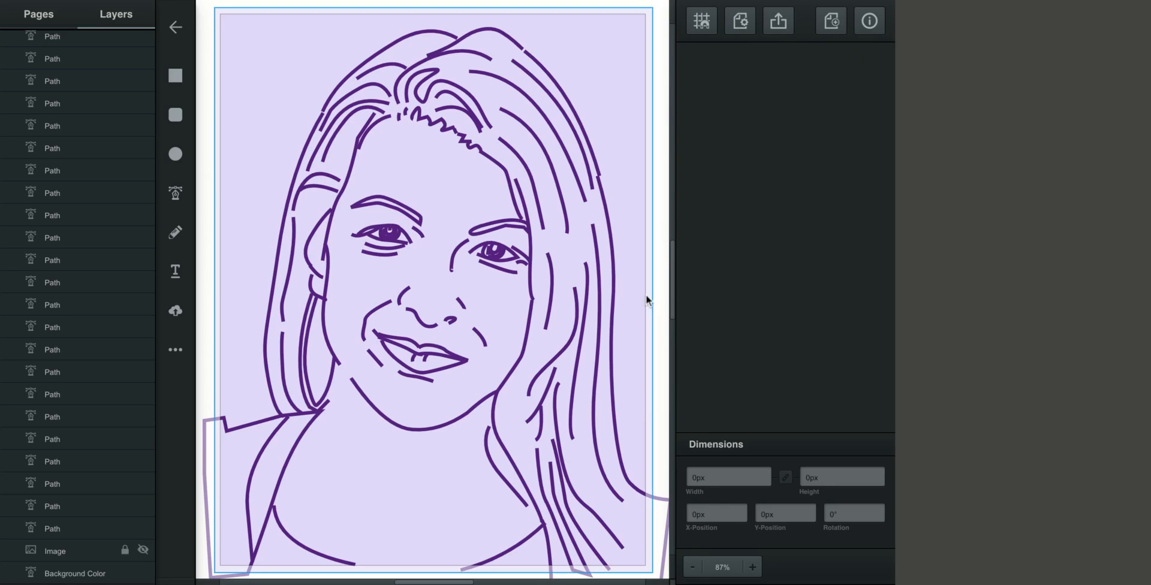
# - In the page's export preview, copy the share URL and set the export format to png, then return to the drawing
pyautogui.click(782, 21)
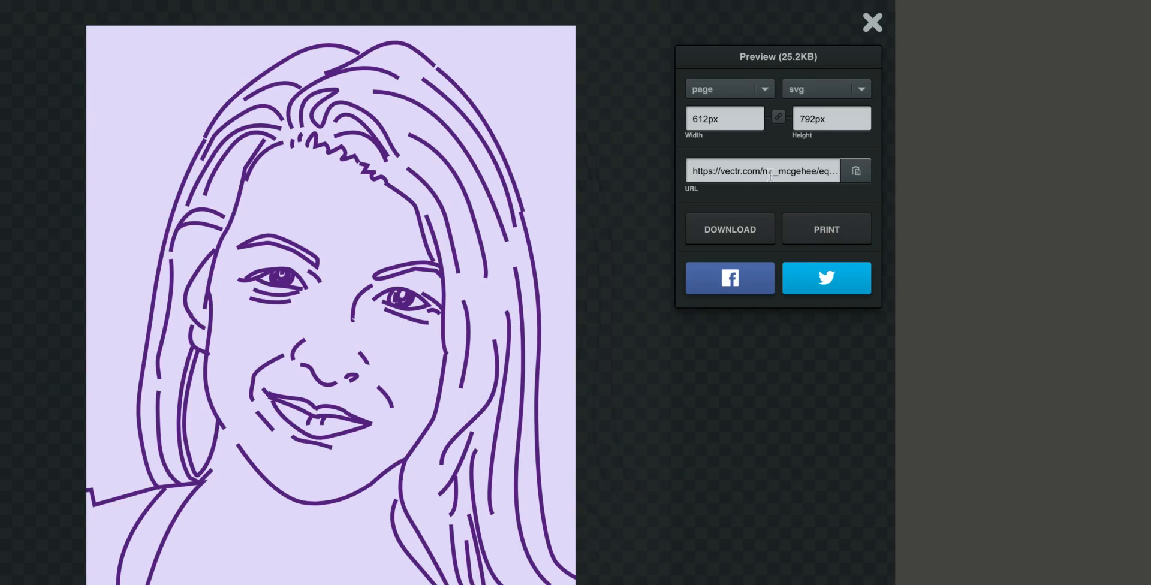
pyautogui.click(857, 172)
pyautogui.click(863, 91)
pyautogui.click(852, 103)
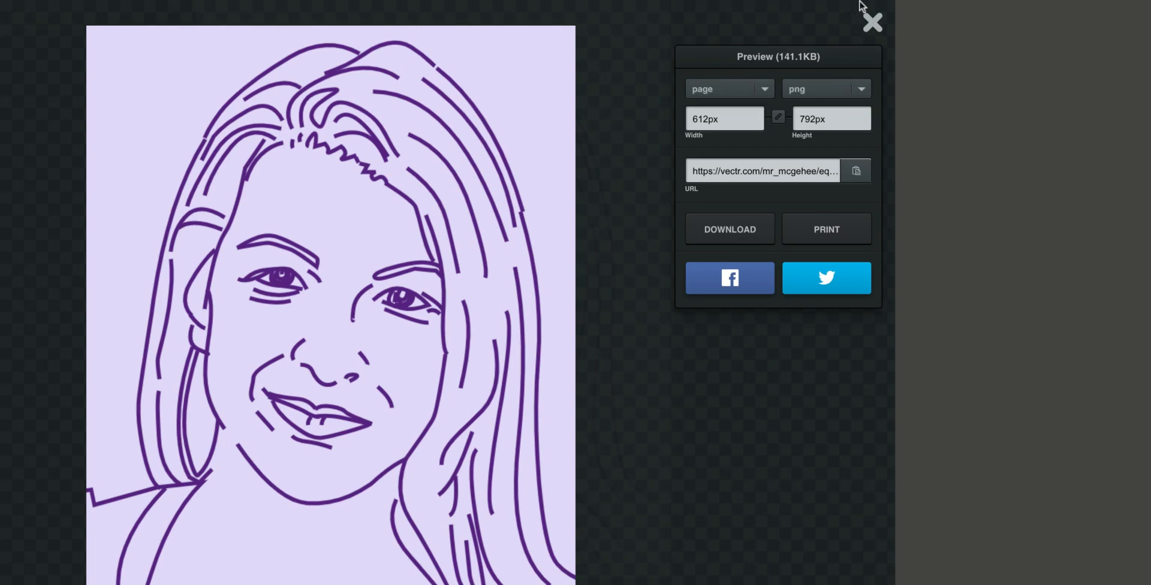
pyautogui.click(872, 23)
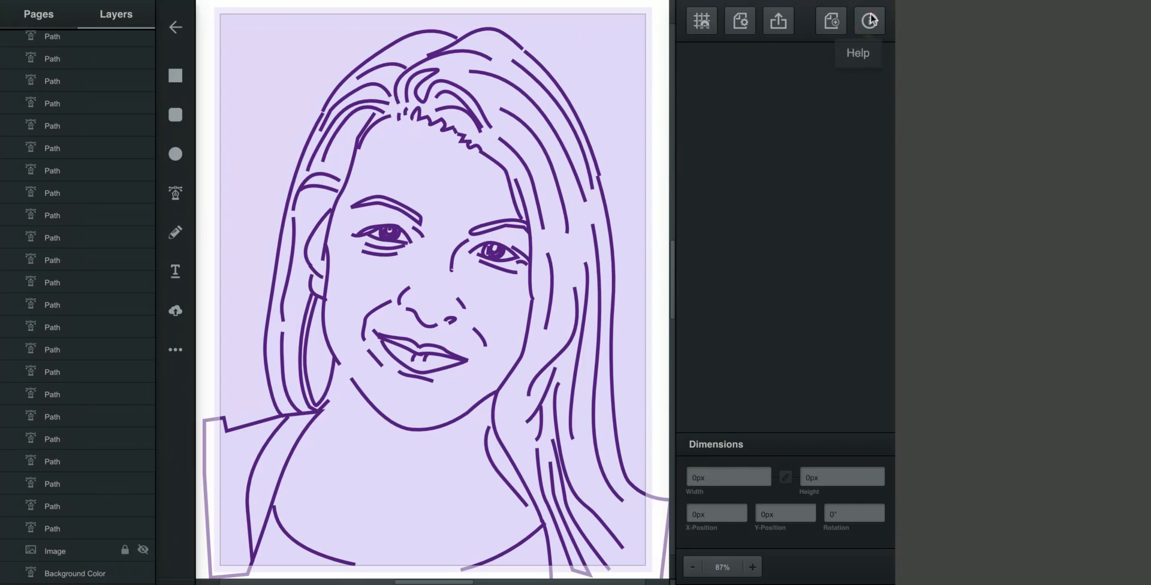
# - Rename the file as portrait and save the filename, keeping pixels as the unit
pyautogui.click(743, 26)
pyautogui.click(728, 70)
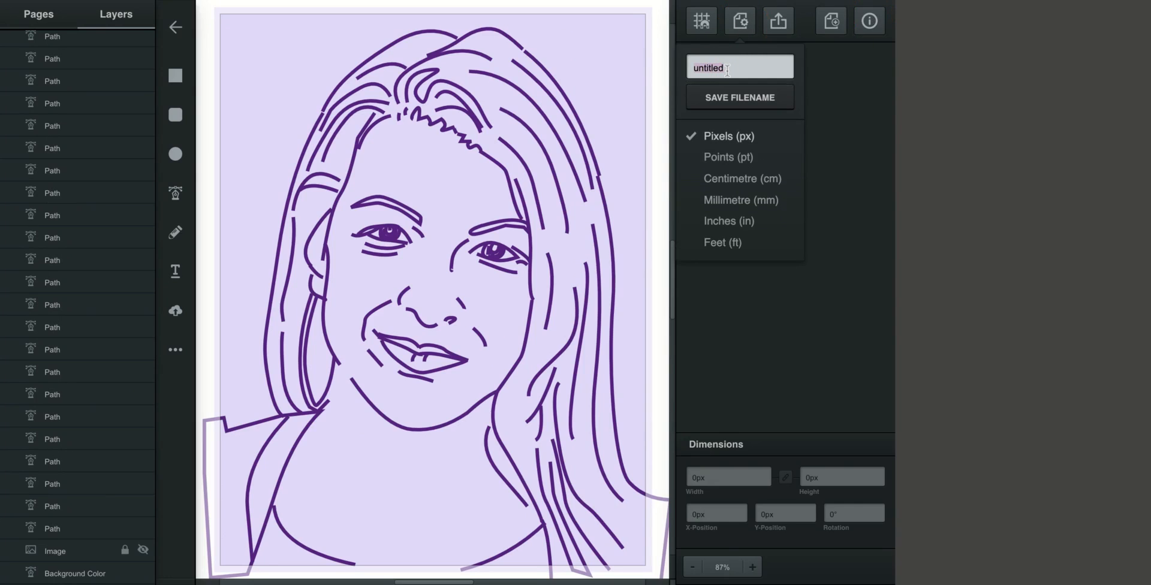
pyautogui.write('portrait')
pyautogui.click(771, 89)
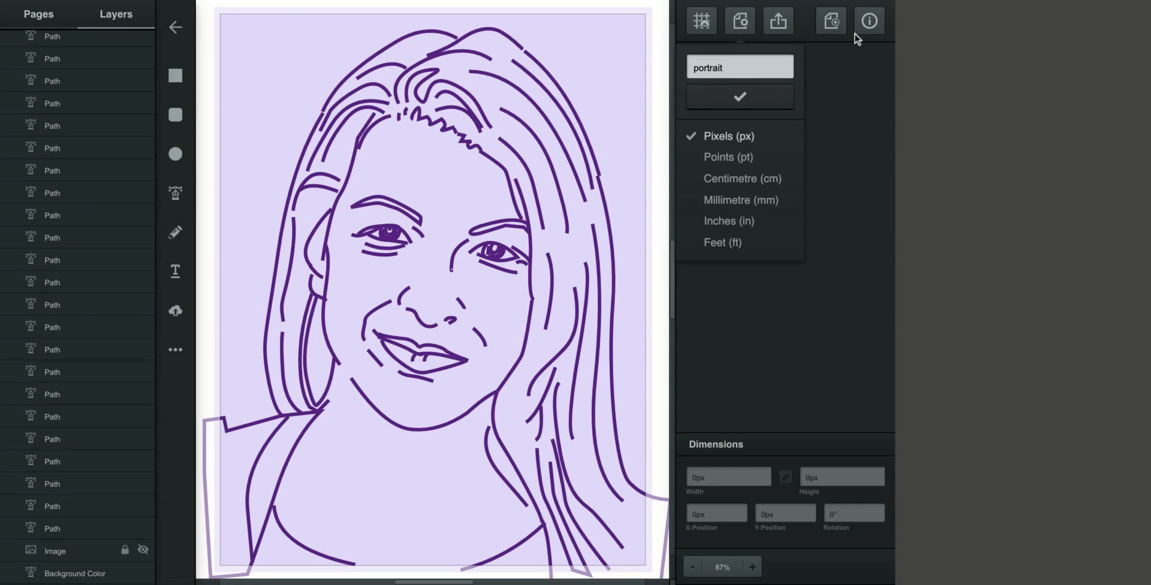
# - Review the page's png export preview with its size, URL, download, print and sharing options
pyautogui.click(778, 21)
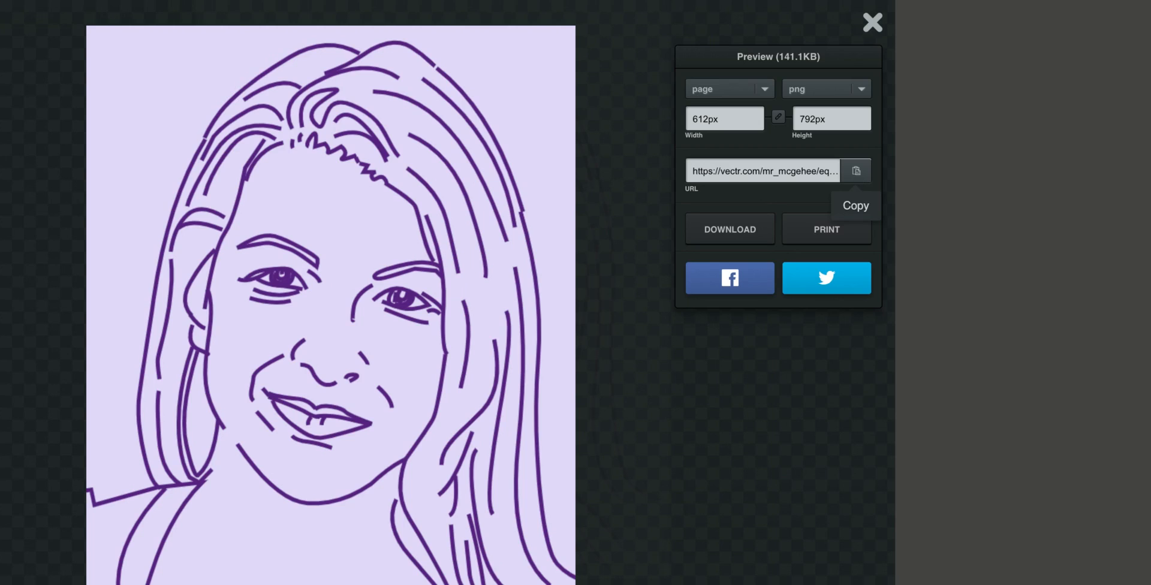
pyautogui.click(873, 21)
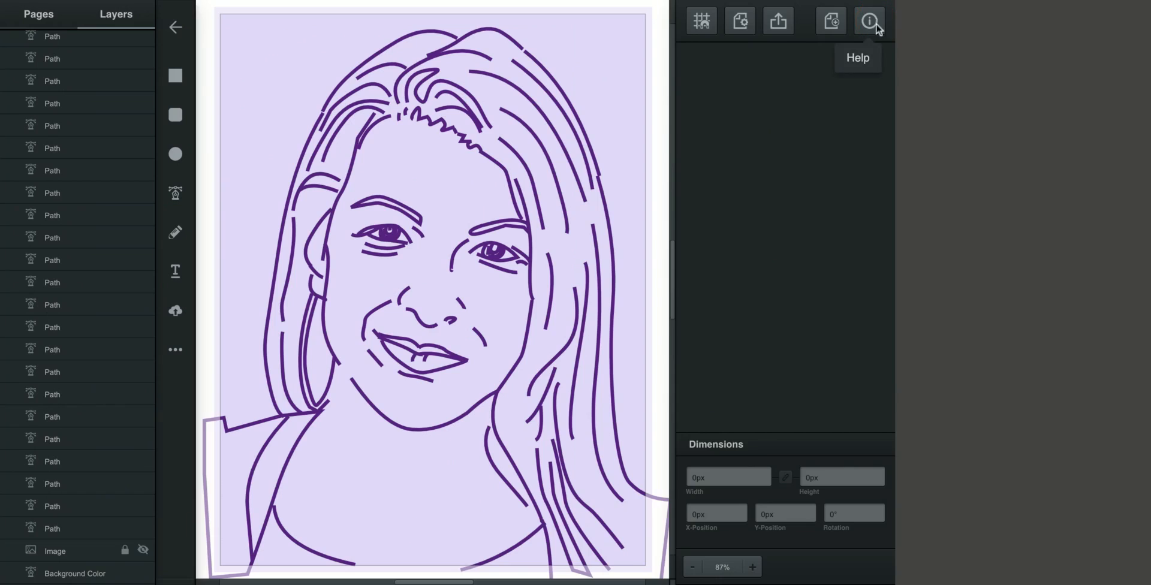